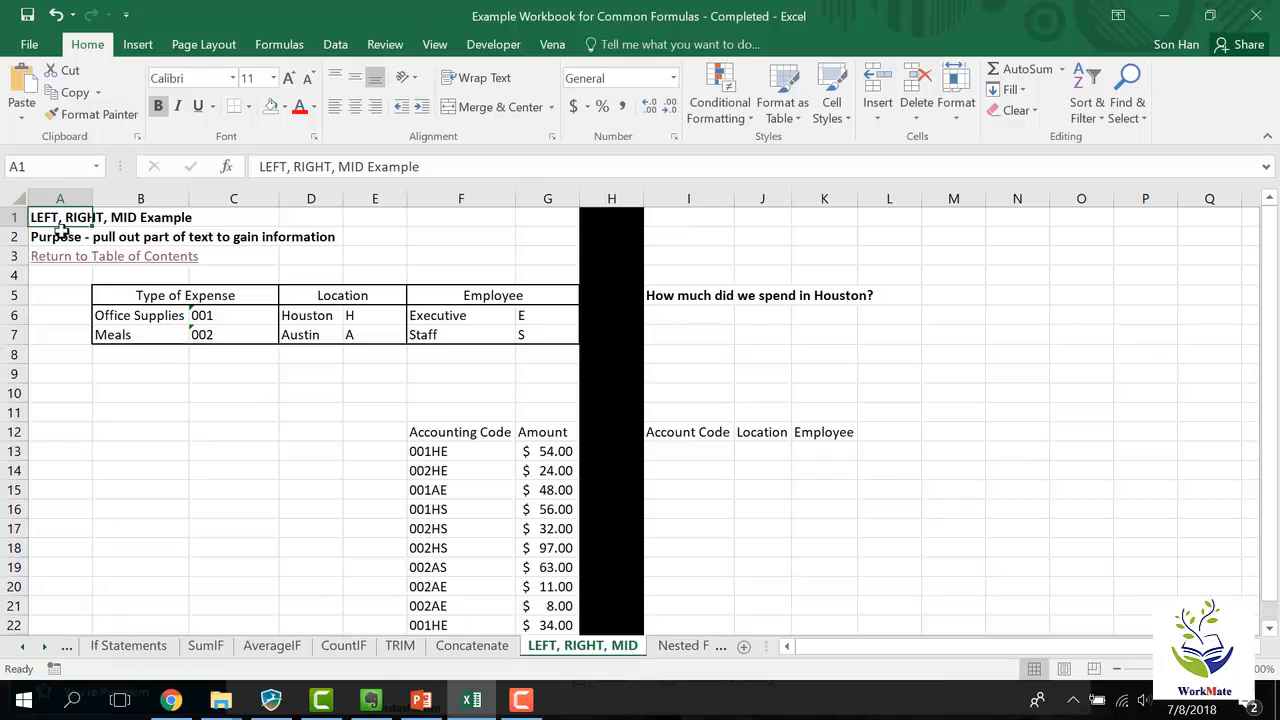
Examine the sheet's title and purpose and the Accounting Code and Amount columns
{"action": "left_click", "coordinate": [60, 231]}
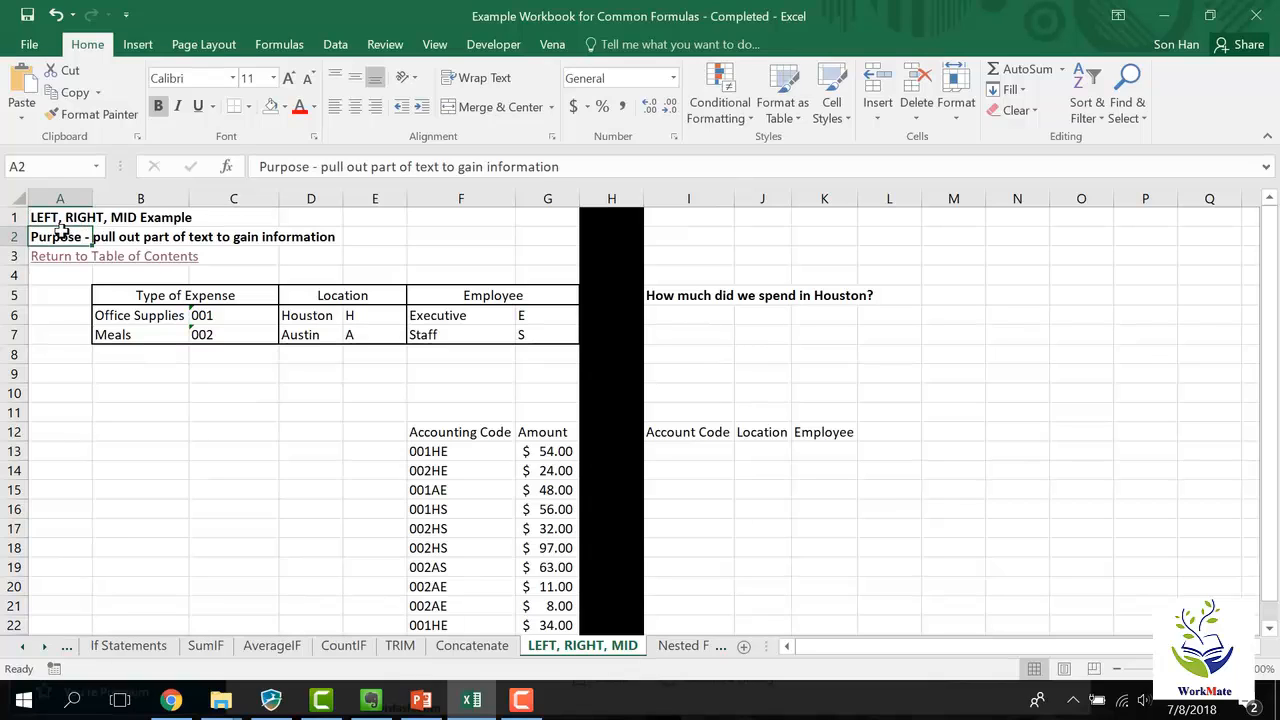
{"action": "left_click", "coordinate": [509, 447]}
{"action": "key", "text": "Up"}
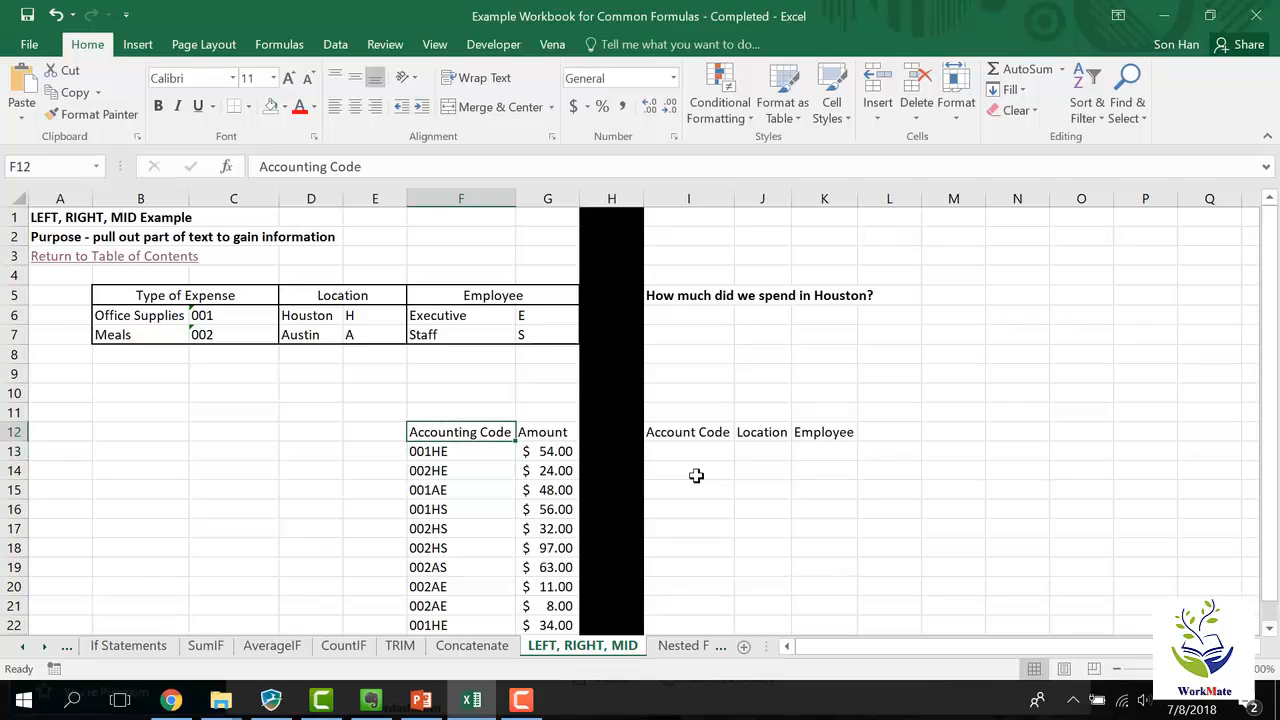
{"action": "key", "text": "ctrl+shift+Down"}
{"action": "key", "text": "Right"}
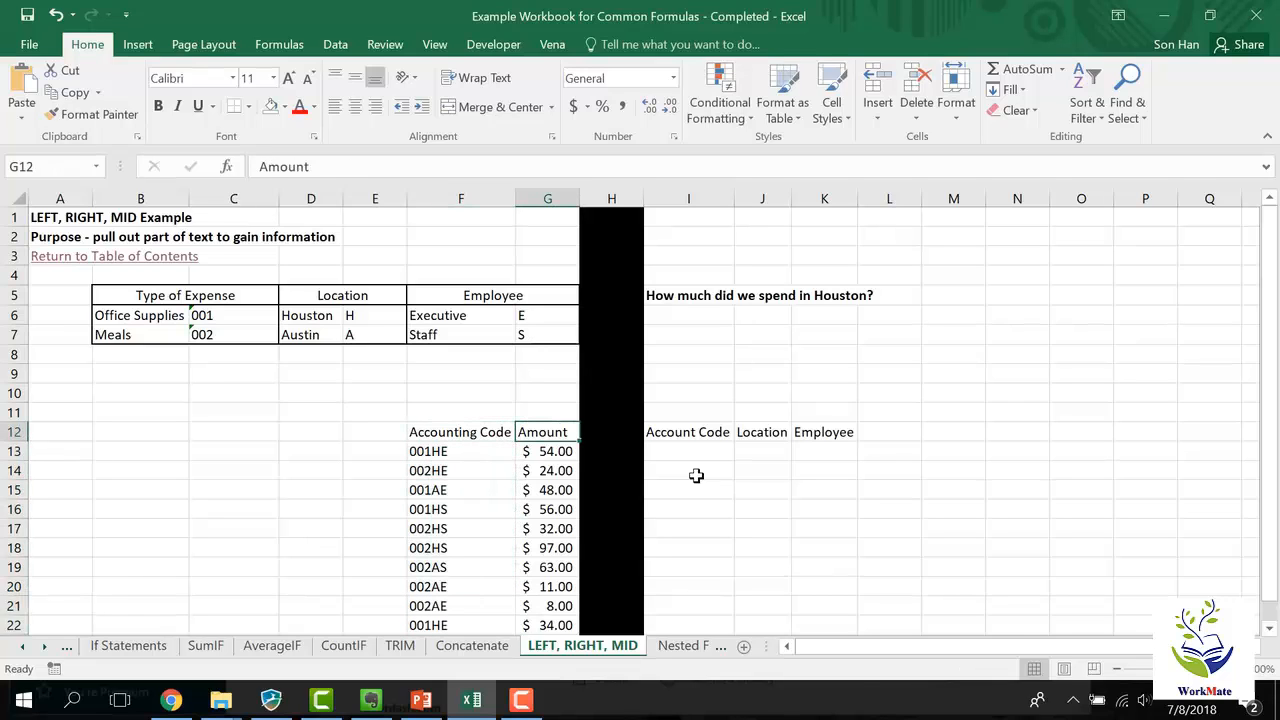
{"action": "key", "text": "ctrl+shift+Down"}
{"action": "key", "text": "Left"}
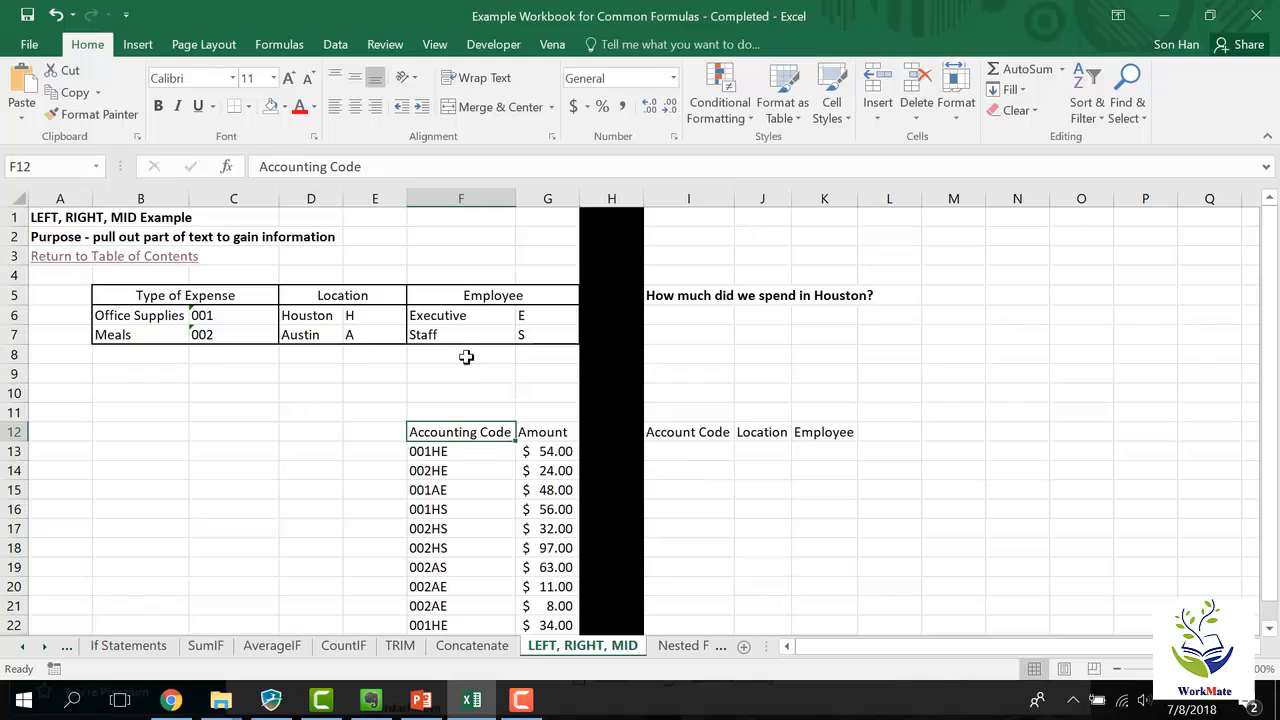
Examine the key table that explains the codes for type of expense, location and employee
{"action": "left_click_drag", "start_coordinate": [148, 287], "coordinate": [400, 288]}
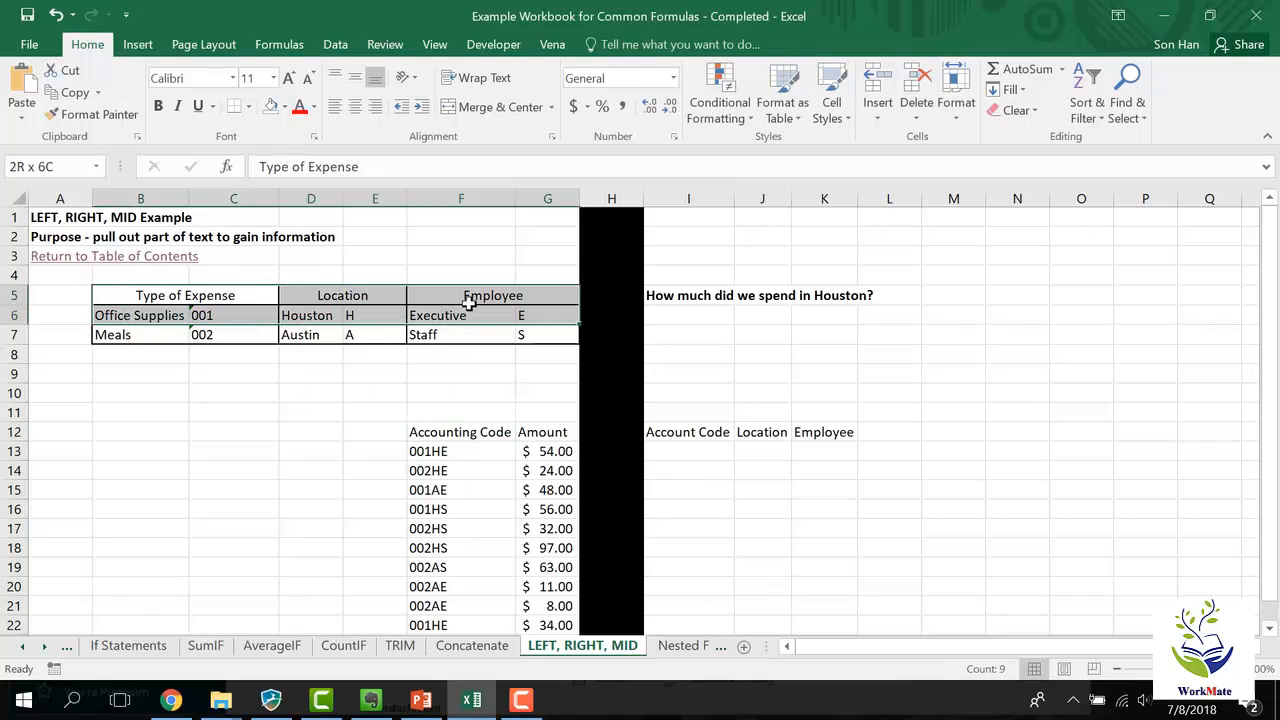
{"action": "left_click_drag", "start_coordinate": [160, 315], "coordinate": [340, 336]}
{"action": "left_click", "coordinate": [453, 302]}
{"action": "left_click", "coordinate": [480, 300]}
{"action": "left_click_drag", "start_coordinate": [460, 333], "coordinate": [500, 317]}
{"action": "left_click", "coordinate": [520, 336]}
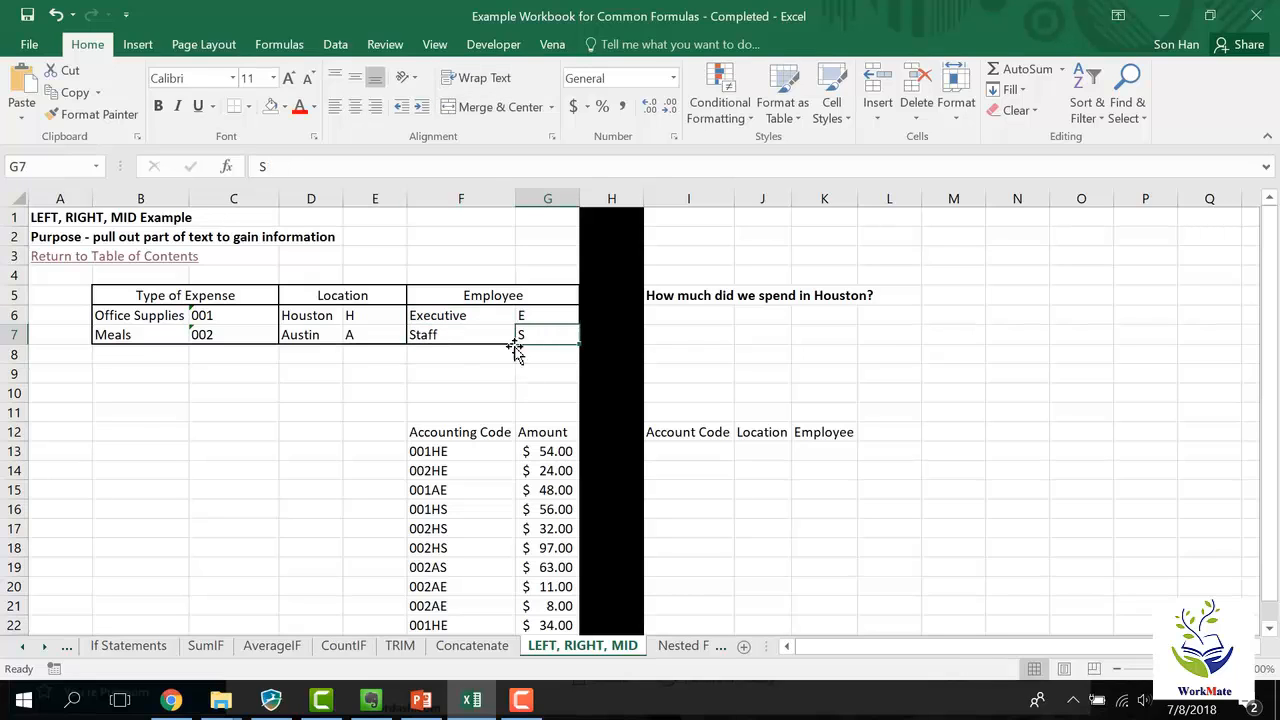
{"action": "left_click", "coordinate": [505, 393]}
{"action": "left_click", "coordinate": [550, 455]}
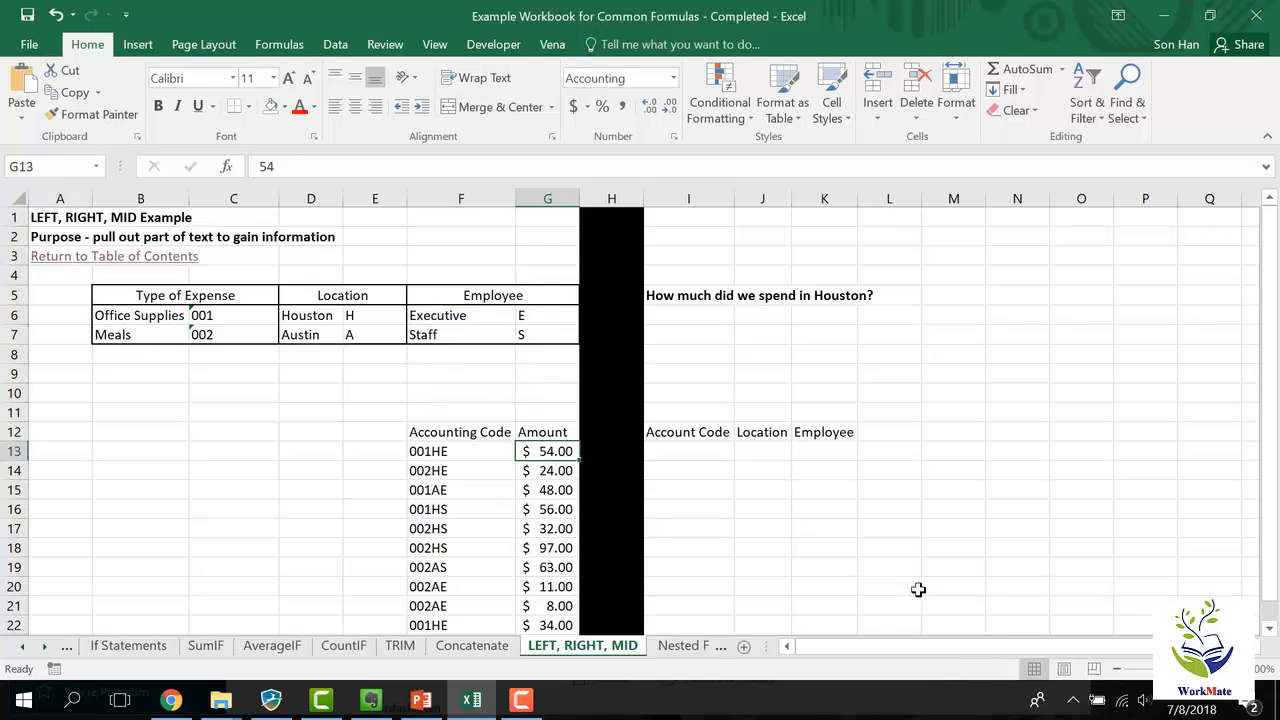
Centre and bold the Accounting Code and Amount headers in F12:G12 and give them a bottom border
{"action": "key", "text": "Up"}
{"action": "key", "text": "shift+Left"}
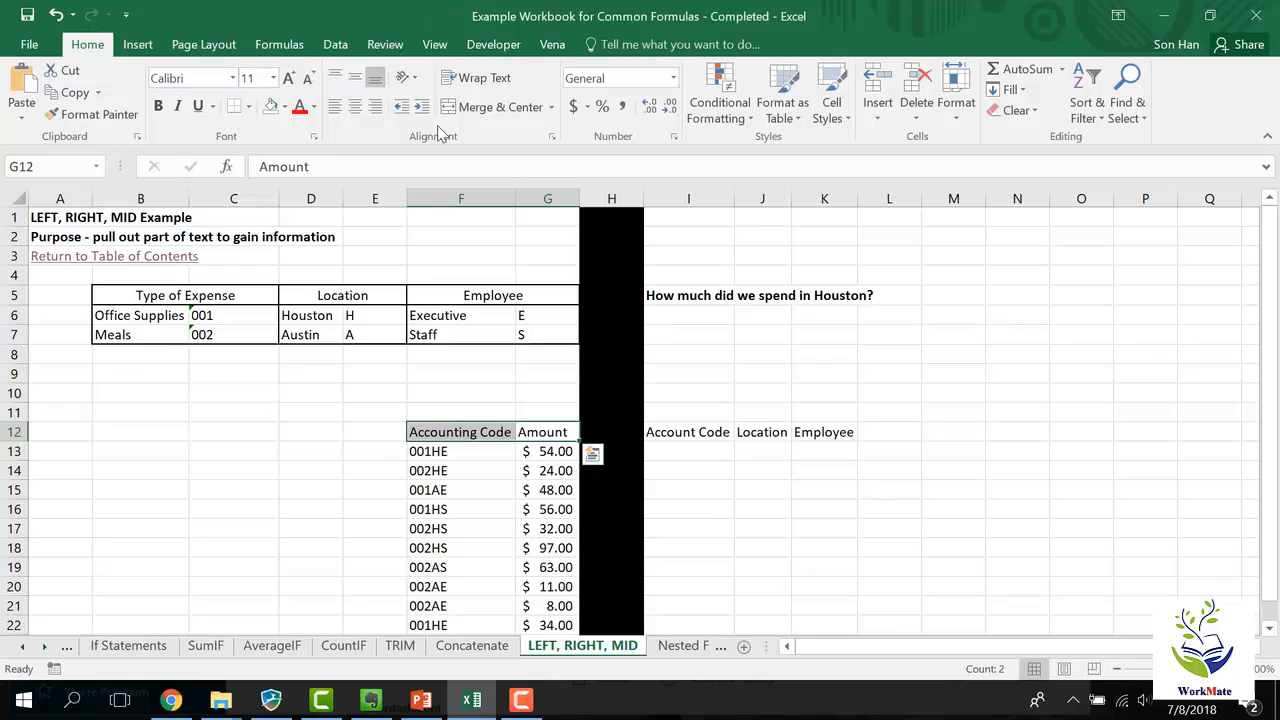
{"action": "left_click", "coordinate": [355, 106]}
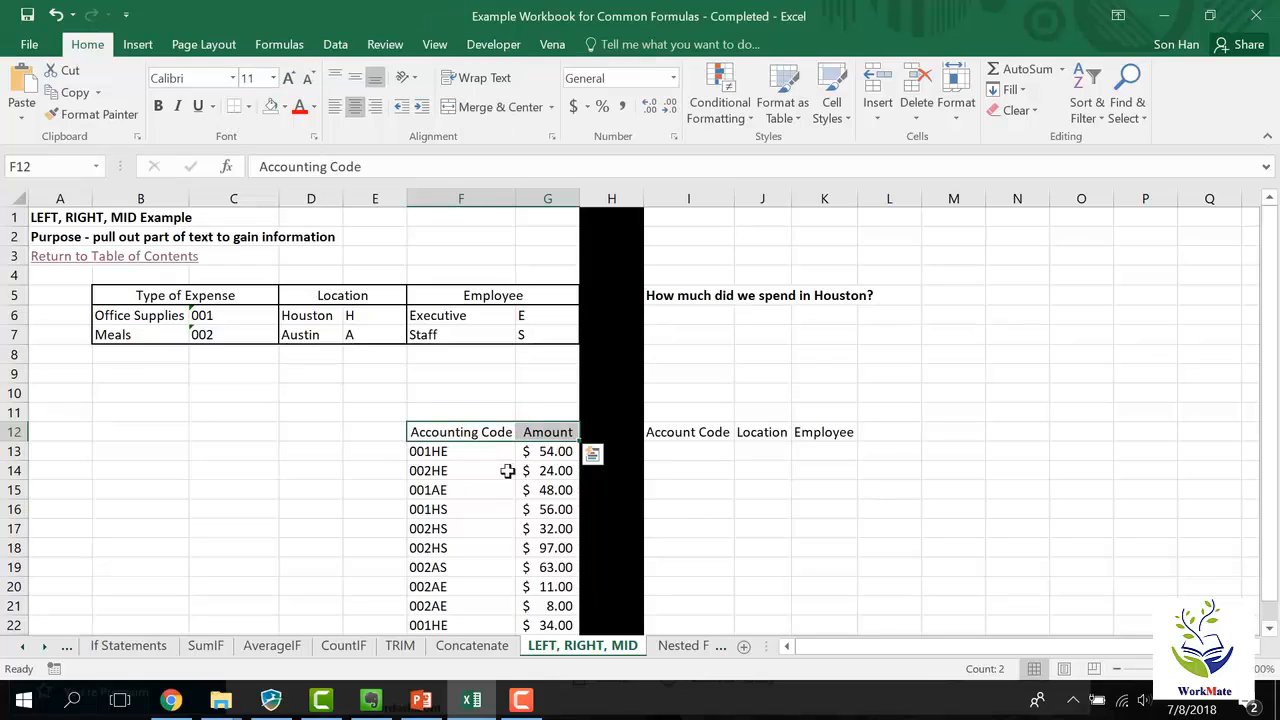
{"action": "left_click", "coordinate": [508, 471]}
{"action": "left_click_drag", "start_coordinate": [470, 432], "coordinate": [551, 431]}
{"action": "key", "text": "ctrl+b"}
{"action": "left_click", "coordinate": [551, 471]}
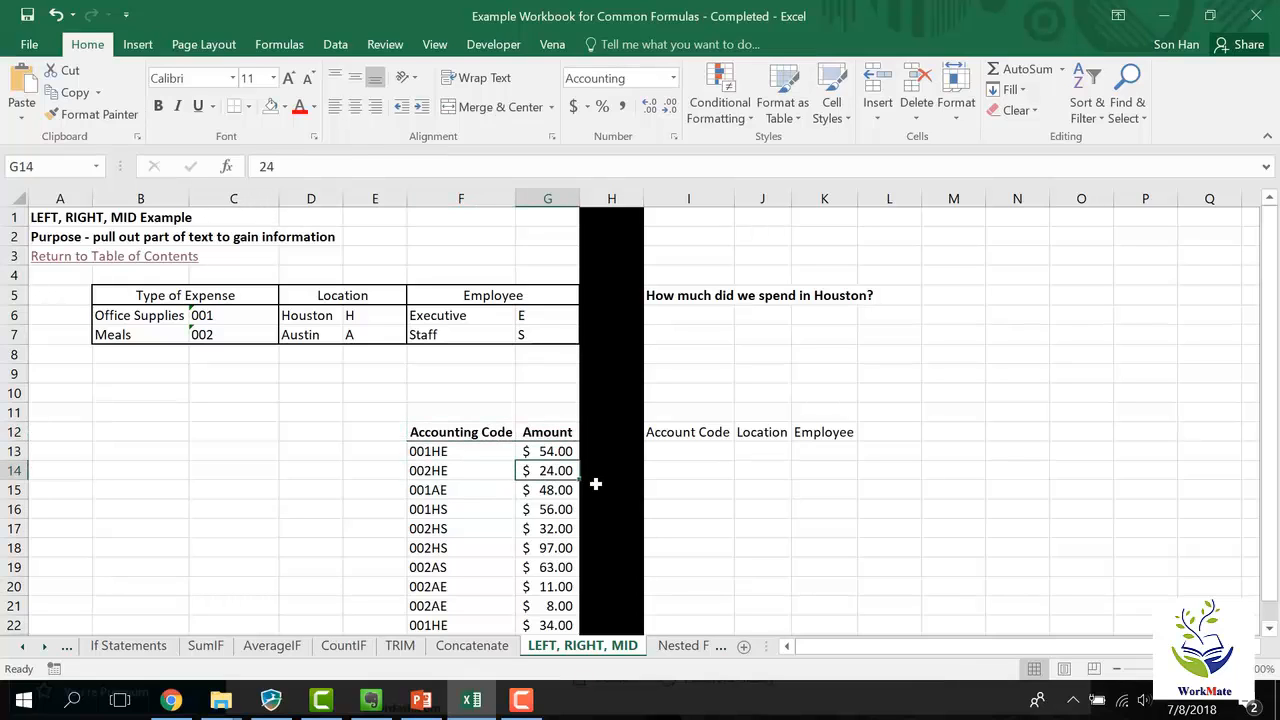
{"action": "key", "text": "Left"}
{"action": "key", "text": "Right"}
{"action": "key", "text": "Up"}
{"action": "key", "text": "Down"}
{"action": "key", "text": "Down"}
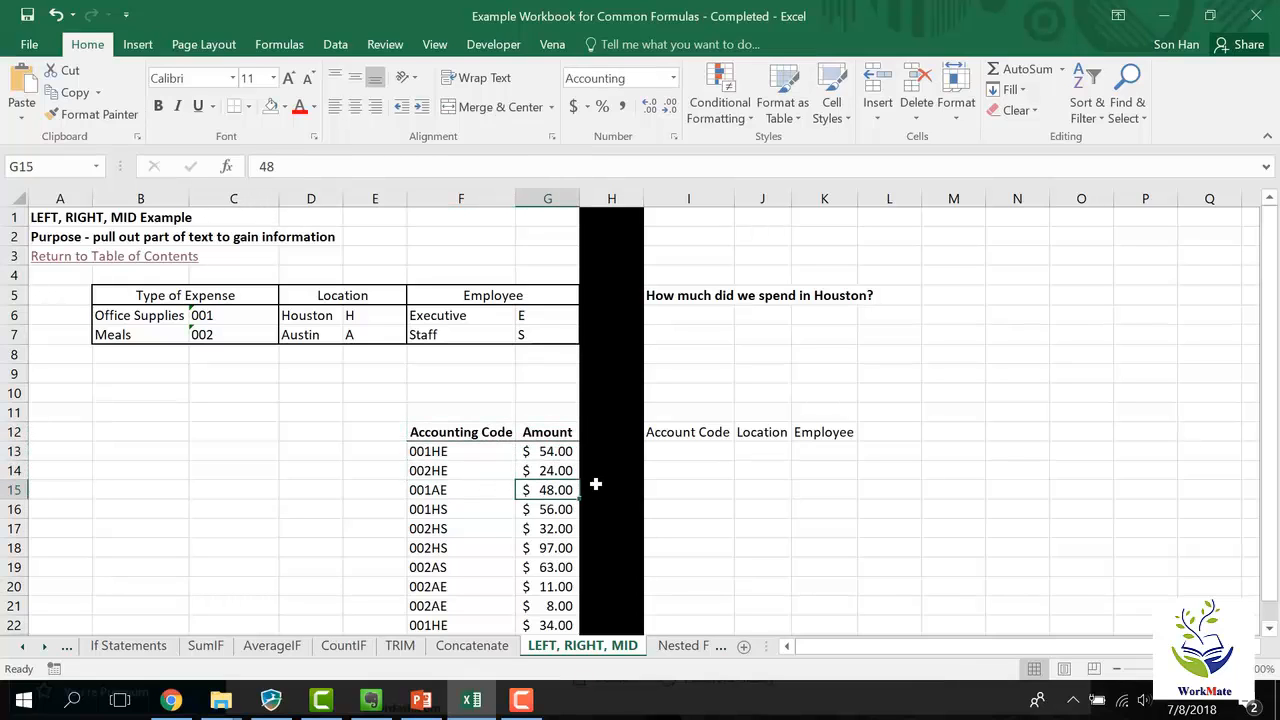
{"action": "key", "text": "Down"}
{"action": "key", "text": "Down"}
{"action": "key", "text": "Down"}
{"action": "key", "text": "Down"}
{"action": "key", "text": "Down"}
{"action": "key", "text": "Down"}
{"action": "key", "text": "Down"}
{"action": "key", "text": "Down"}
{"action": "key", "text": "Down"}
{"action": "key", "text": "Right"}
{"action": "key", "text": "Up"}
{"action": "key", "text": "Up"}
{"action": "key", "text": "Up"}
{"action": "key", "text": "Right"}
{"action": "key", "text": "Right"}
{"action": "key", "text": "Up"}
{"action": "key", "text": "Up"}
{"action": "key", "text": "Up"}
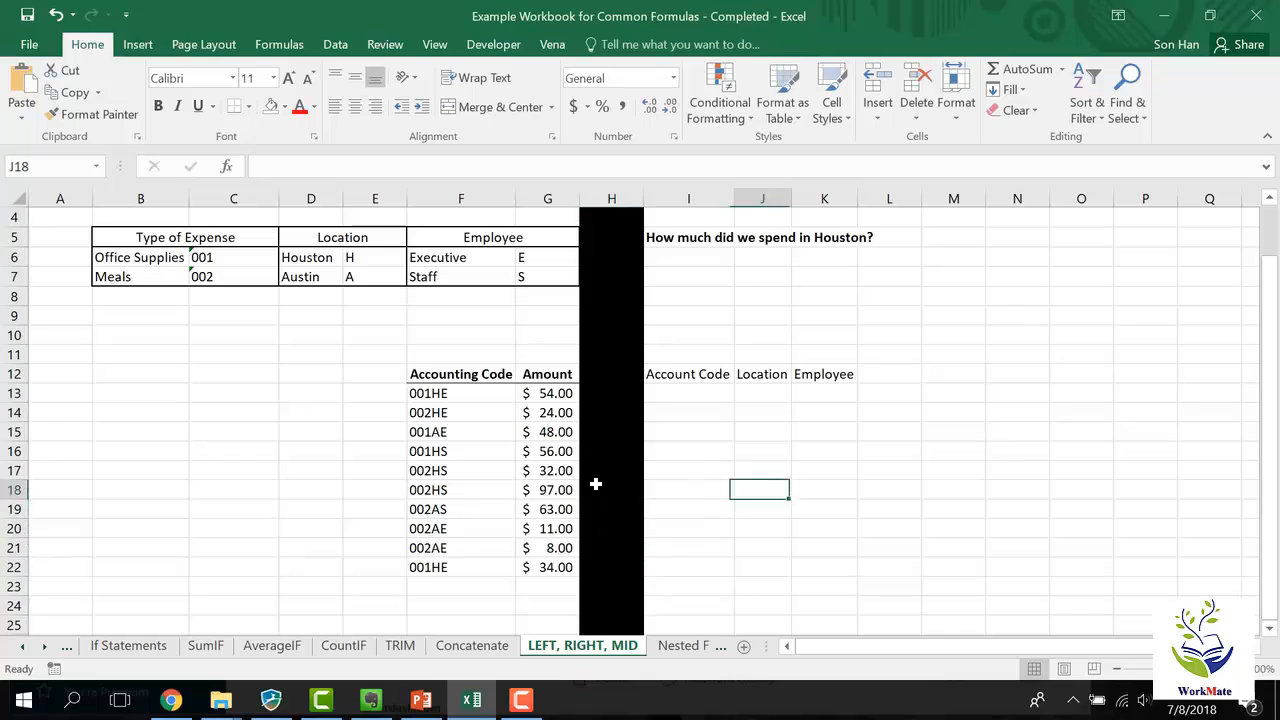
{"action": "key", "text": "Up"}
{"action": "key", "text": "Up"}
{"action": "key", "text": "Left"}
{"action": "key", "text": "Up"}
Examine the question about Houston spending in I5 alongside the accounting codes, amounts and empty Account Code column
{"action": "scroll", "coordinate": [729, 294], "scroll_direction": "up", "scroll_amount": 1}
{"action": "left_click", "coordinate": [729, 294]}
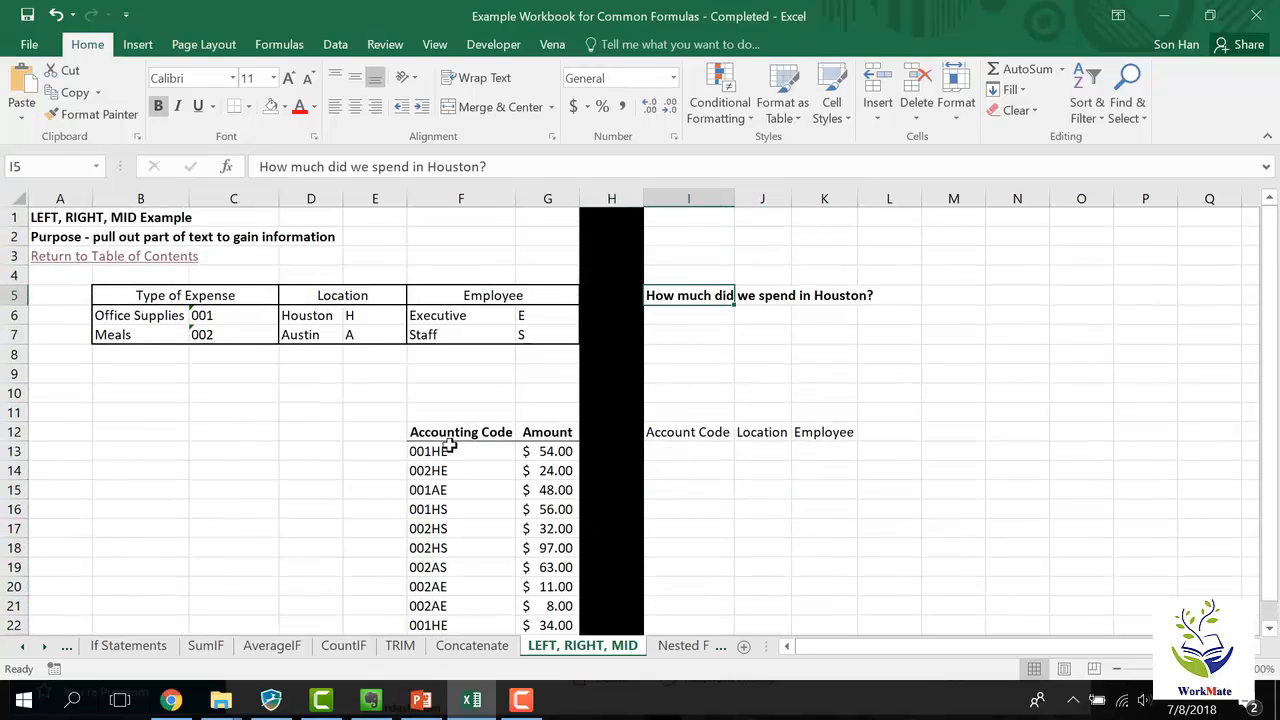
{"action": "left_click_drag", "start_coordinate": [450, 447], "coordinate": [449, 586]}
{"action": "left_click", "coordinate": [471, 413]}
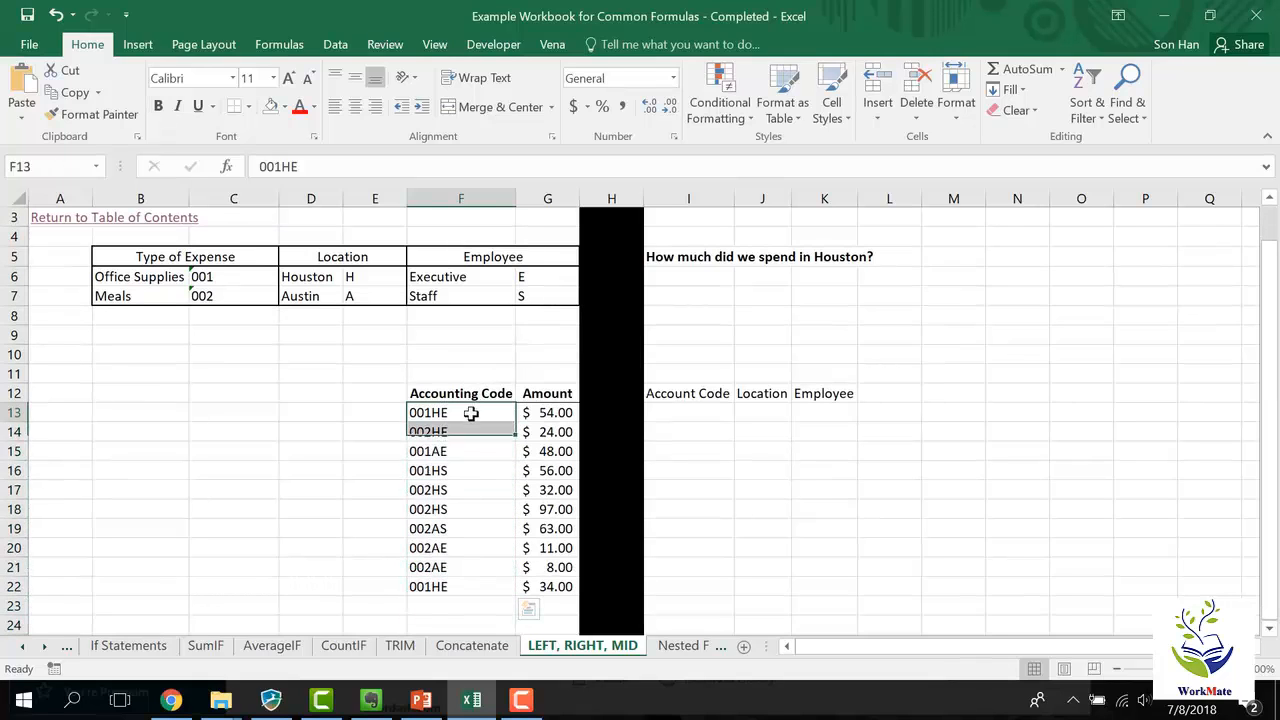
{"action": "left_click_drag", "start_coordinate": [471, 413], "coordinate": [466, 600]}
{"action": "left_click", "coordinate": [487, 586]}
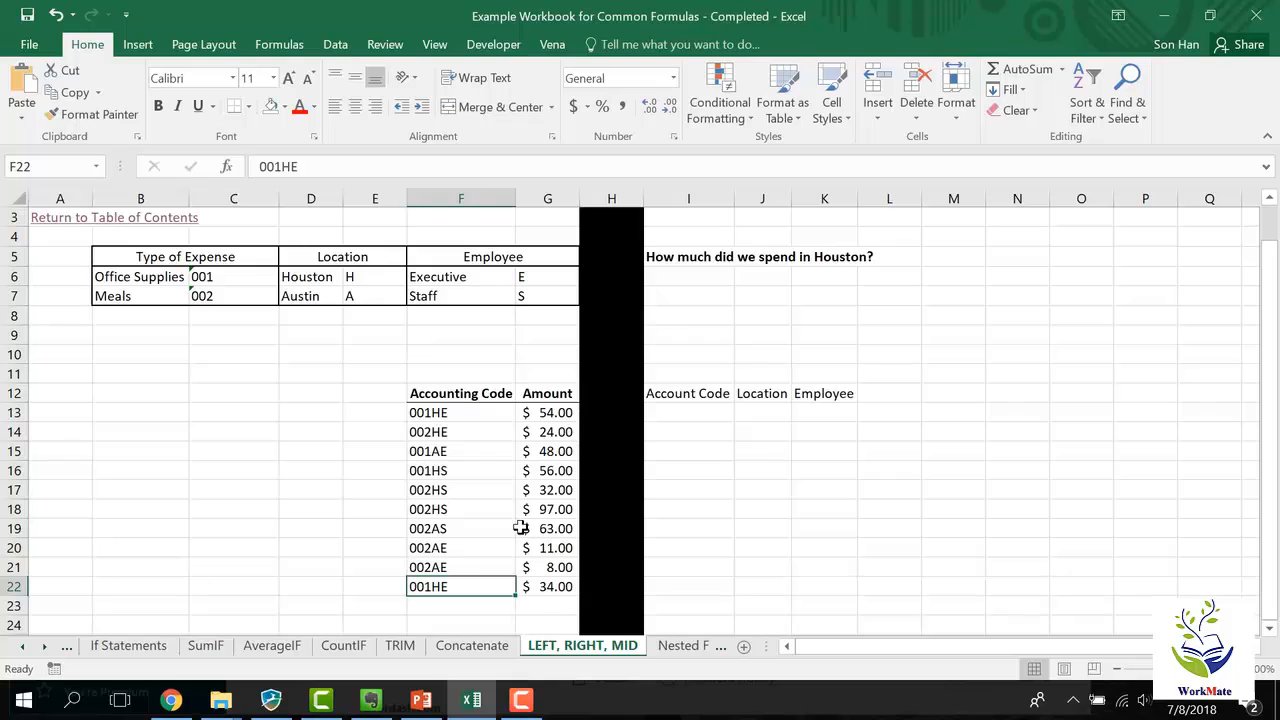
{"action": "left_click_drag", "start_coordinate": [480, 413], "coordinate": [558, 442]}
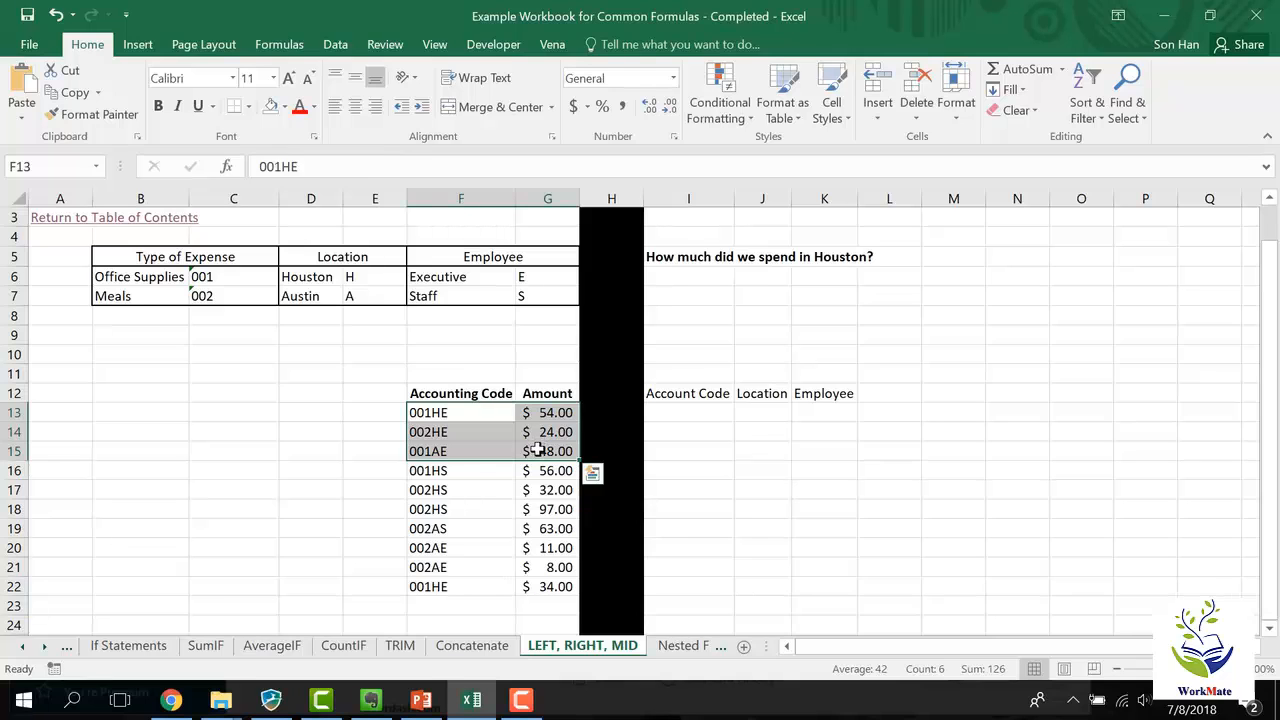
{"action": "scroll", "coordinate": [538, 451], "scroll_direction": "up", "scroll_amount": 1}
{"action": "left_click", "coordinate": [680, 467]}
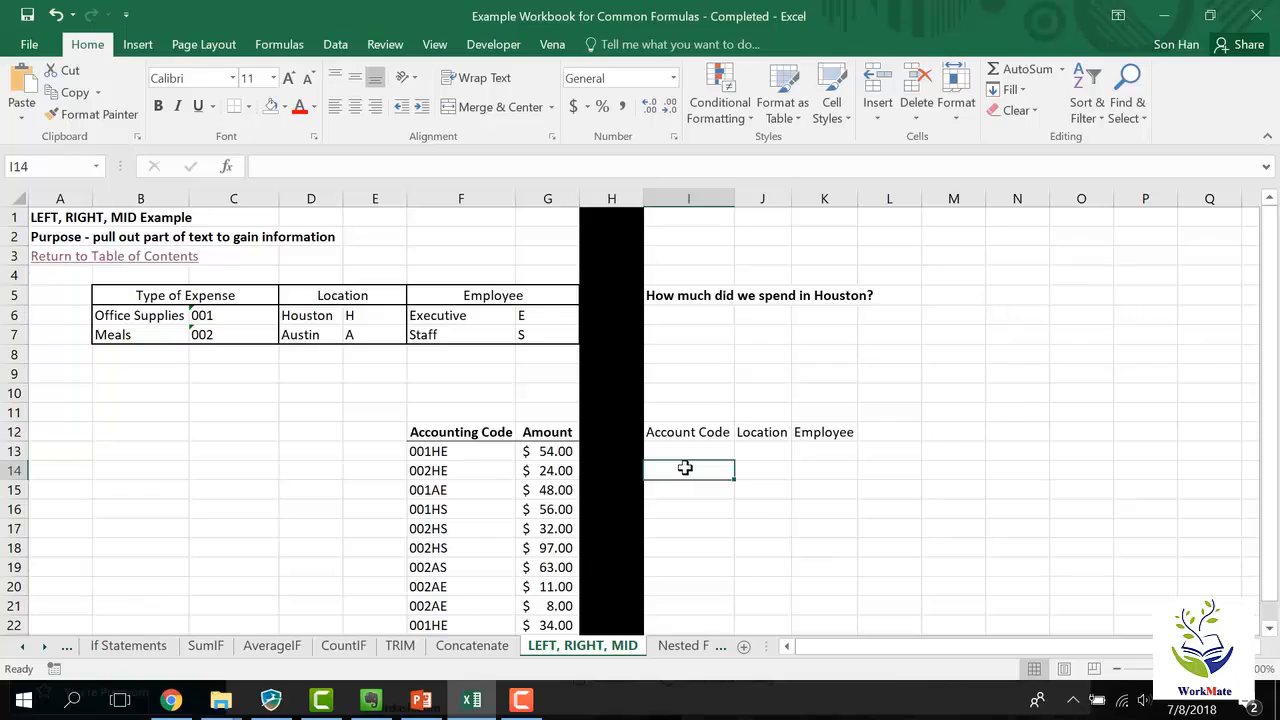
{"action": "left_click", "coordinate": [666, 336]}
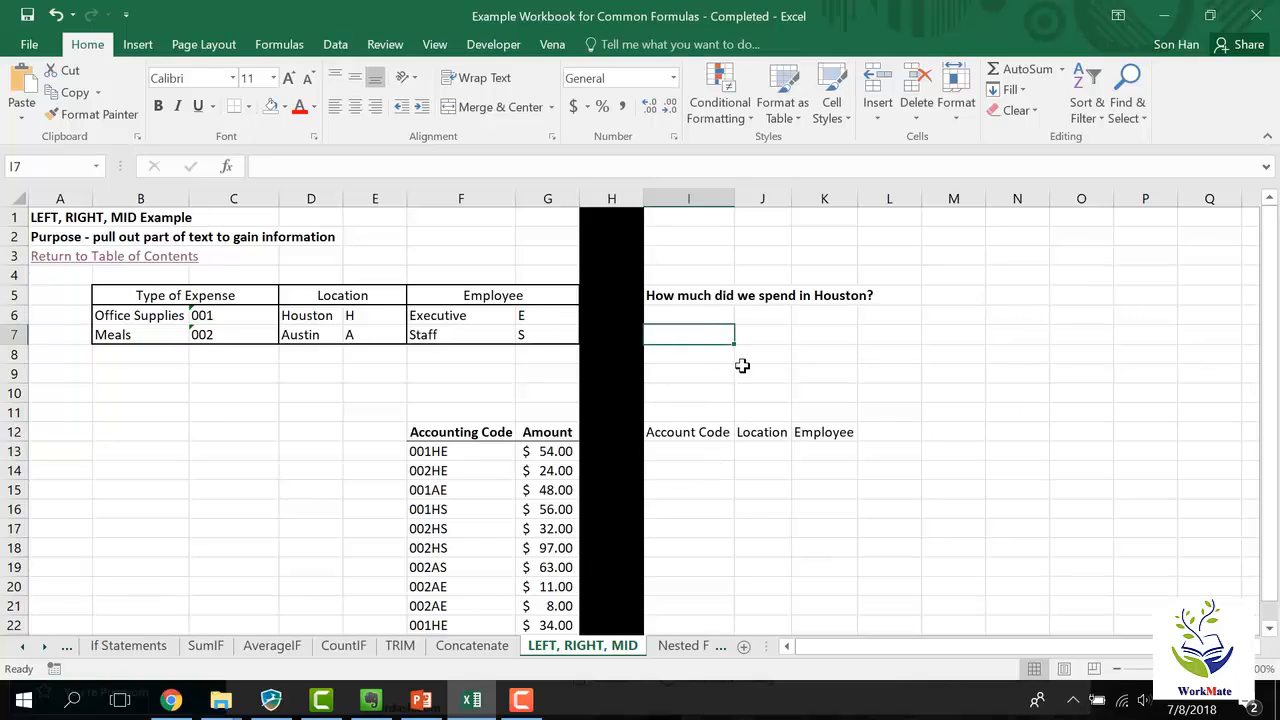
{"action": "left_click", "coordinate": [90, 214]}
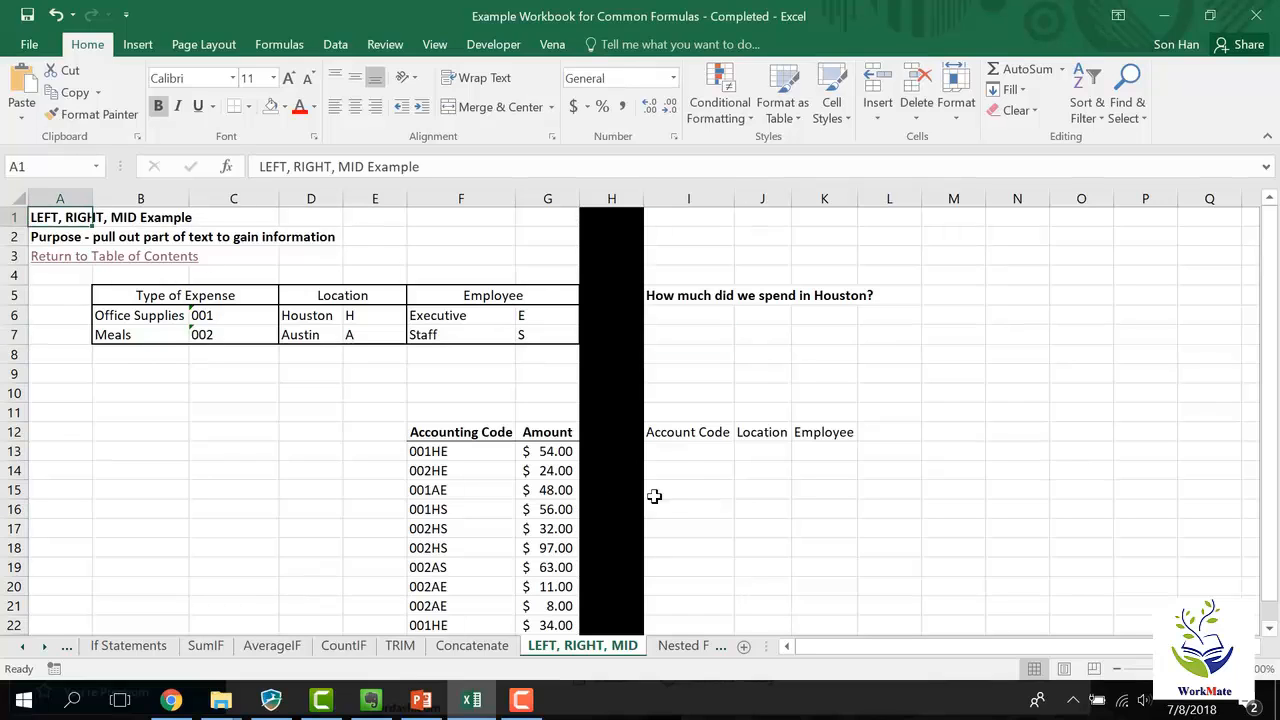
{"action": "left_click", "coordinate": [678, 455]}
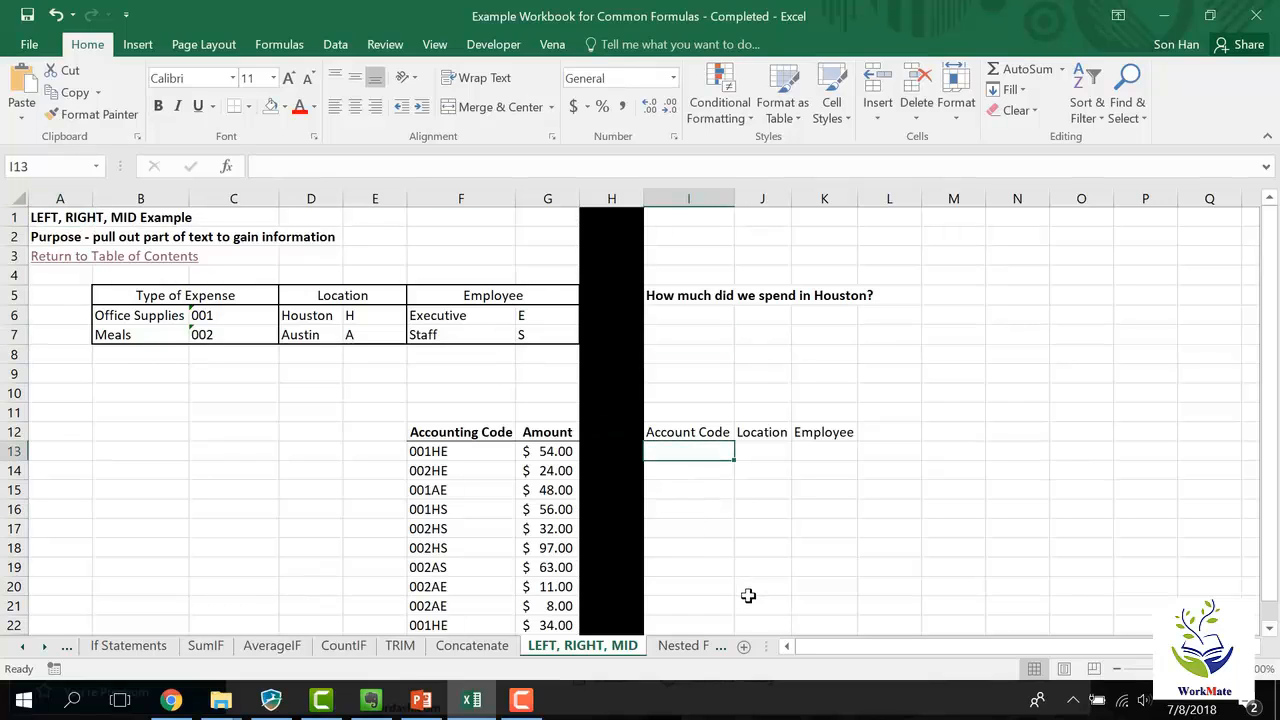
Change the heading in B5 to "Type of Expense/Account Code" and widen column C so it fits
{"action": "left_click", "coordinate": [200, 295]}
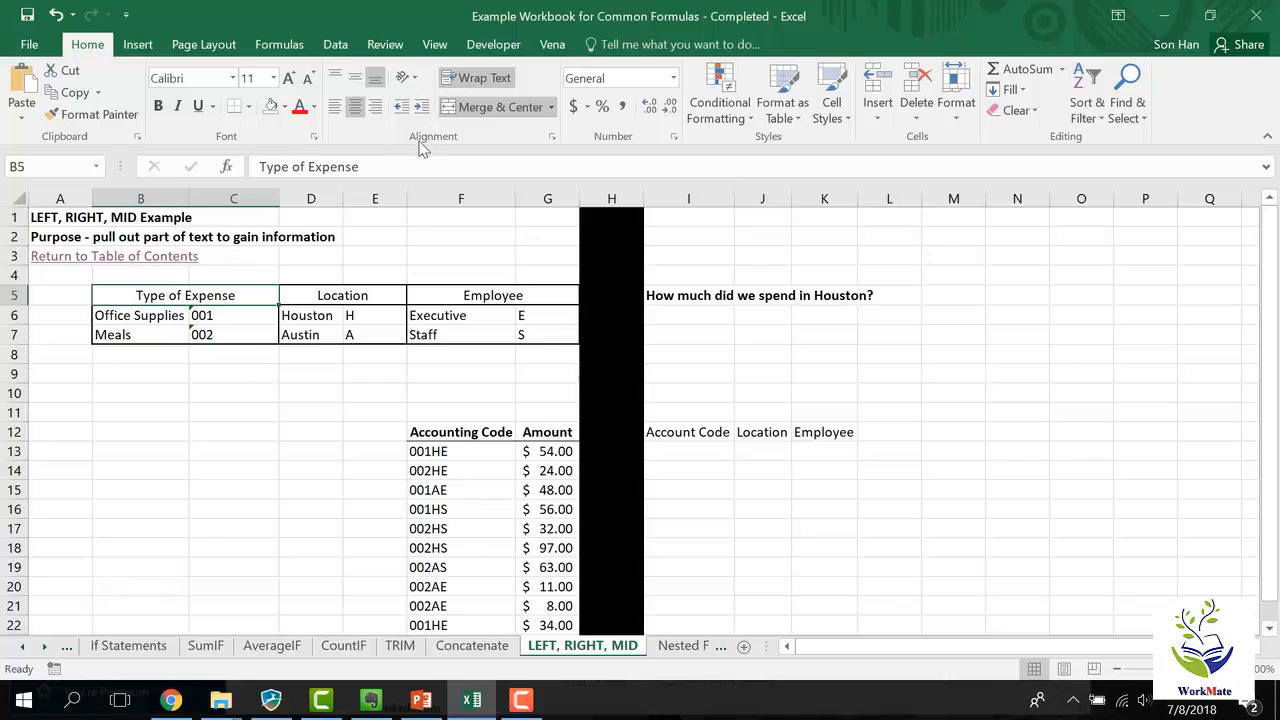
{"action": "left_click", "coordinate": [400, 165]}
{"action": "type", "text": "/Account Co"}
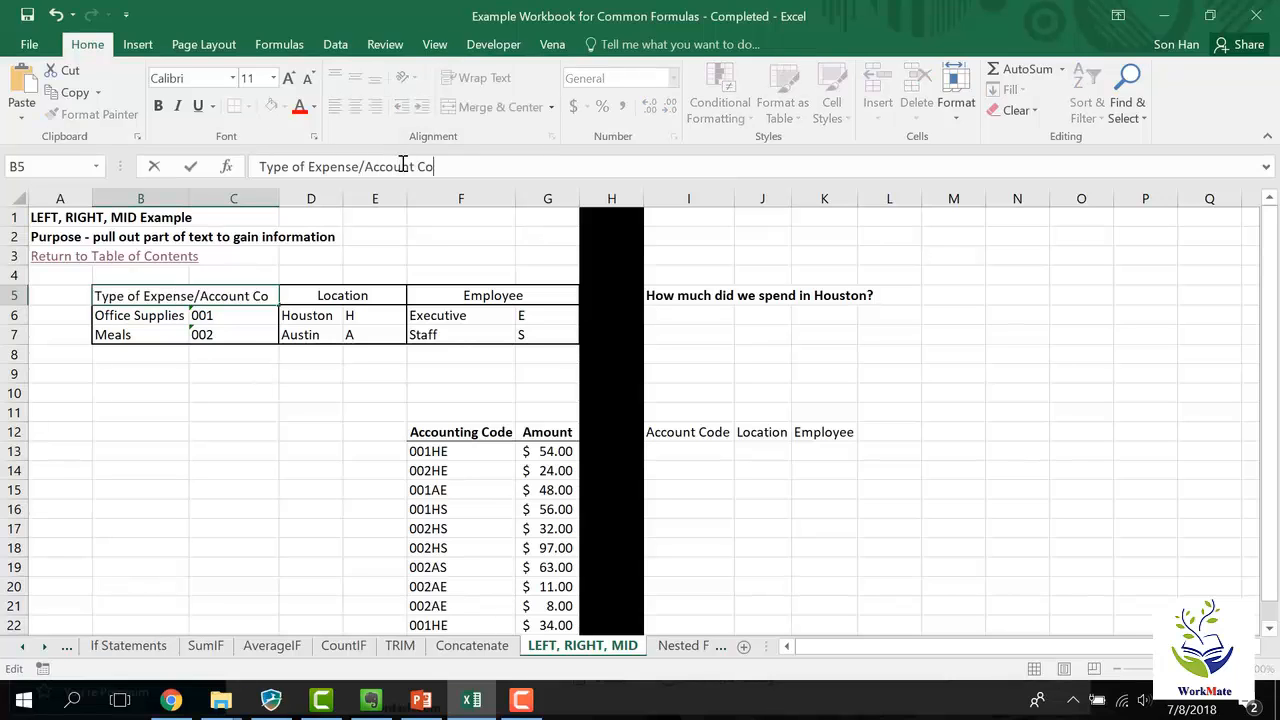
{"action": "key", "text": "BackSpace"}
{"action": "key", "text": "BackSpace"}
{"action": "key", "text": "BackSpace"}
{"action": "key", "text": "Return"}
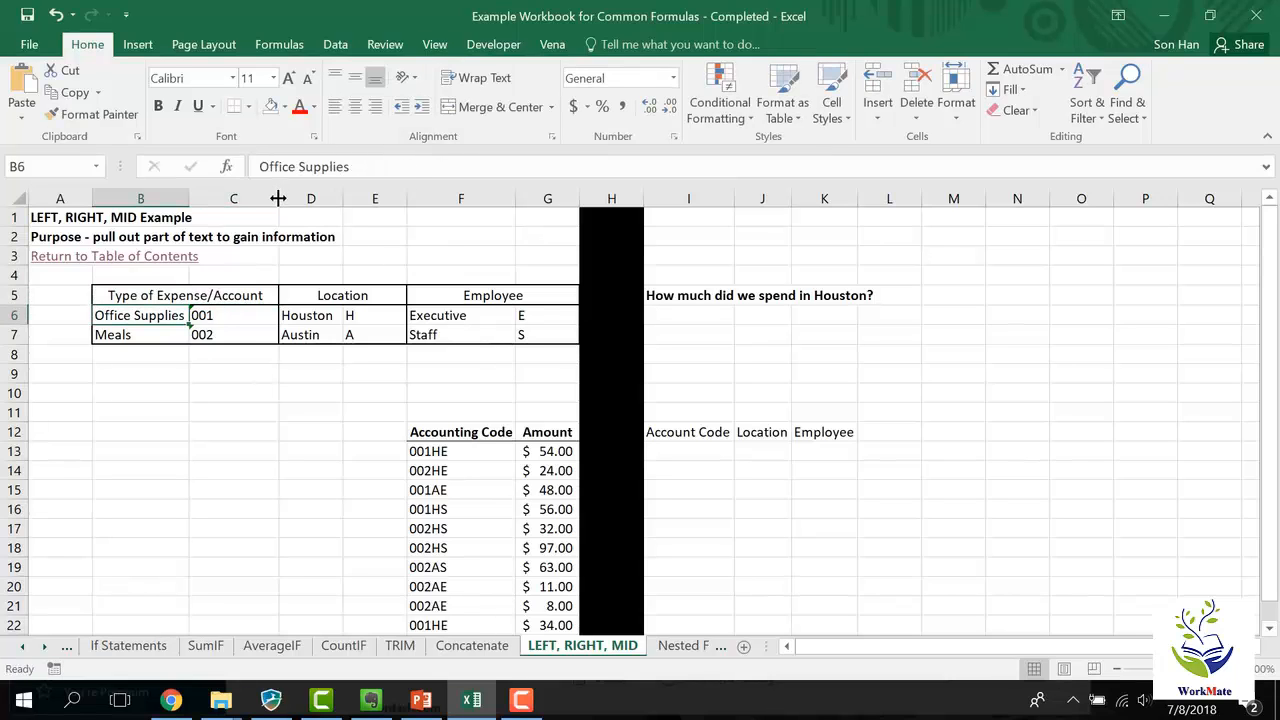
{"action": "left_click_drag", "start_coordinate": [278, 198], "coordinate": [358, 198]}
{"action": "left_click", "coordinate": [766, 451]}
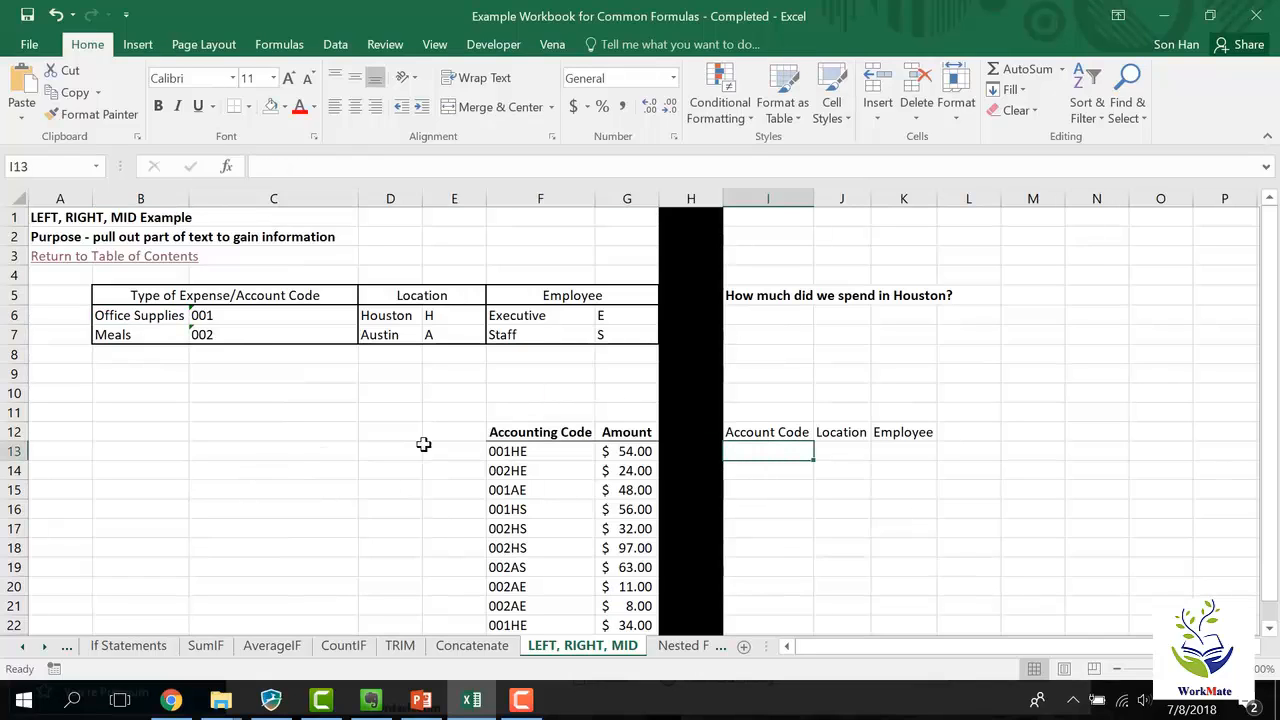
Extract the three-character account code from the first accounting code by entering =LEFT(F13,3) in I13
{"action": "left_click_drag", "start_coordinate": [303, 318], "coordinate": [303, 337]}
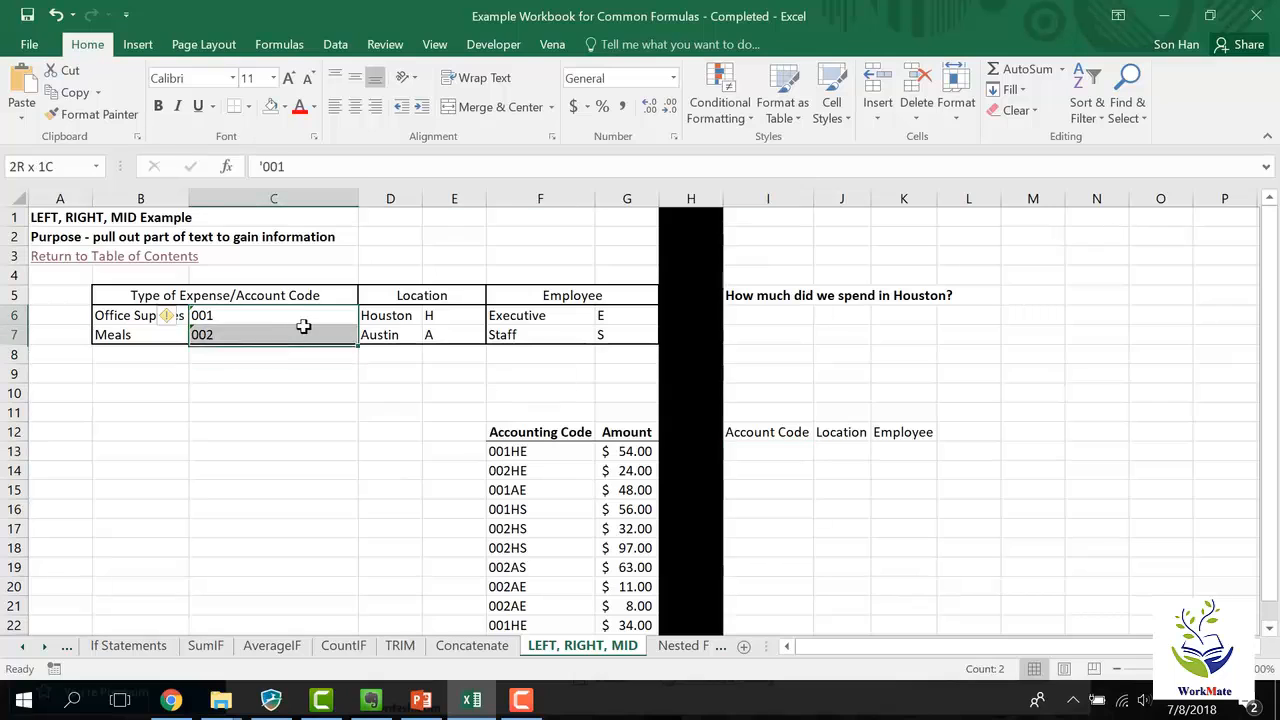
{"action": "left_click_drag", "start_coordinate": [542, 451], "coordinate": [538, 470]}
{"action": "left_click_drag", "start_coordinate": [537, 528], "coordinate": [517, 618]}
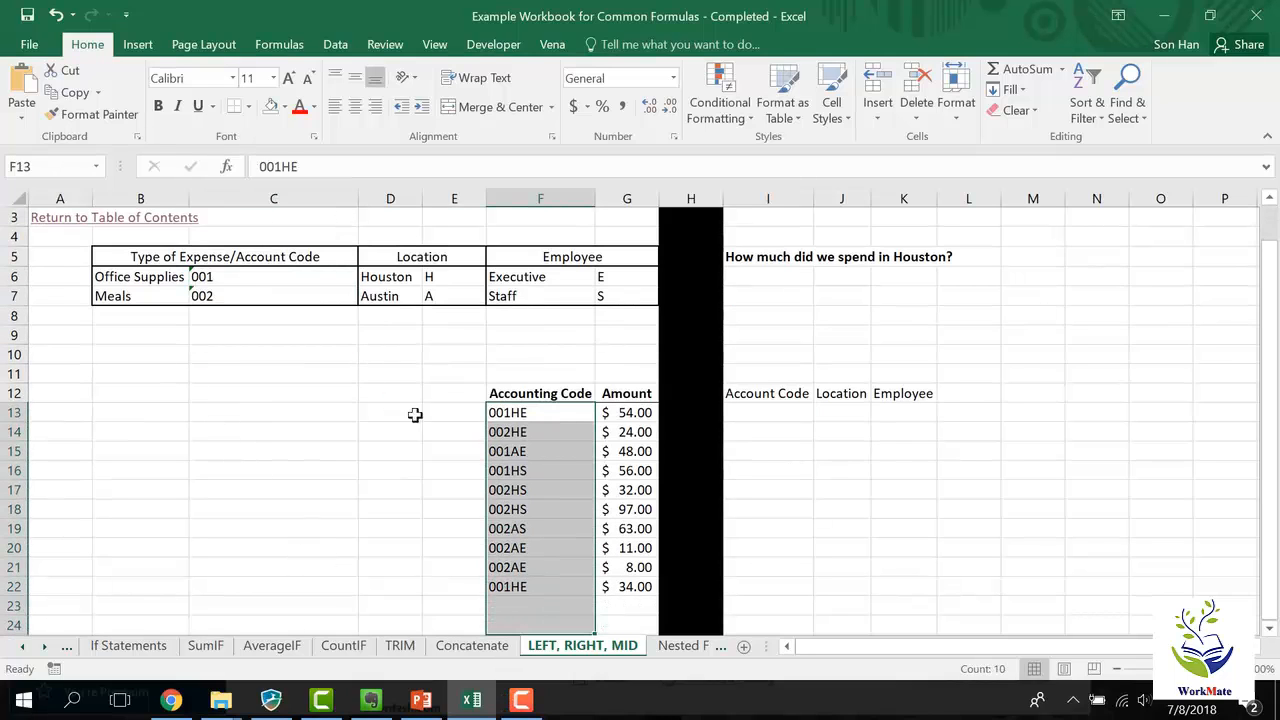
{"action": "left_click_drag", "start_coordinate": [517, 412], "coordinate": [540, 586]}
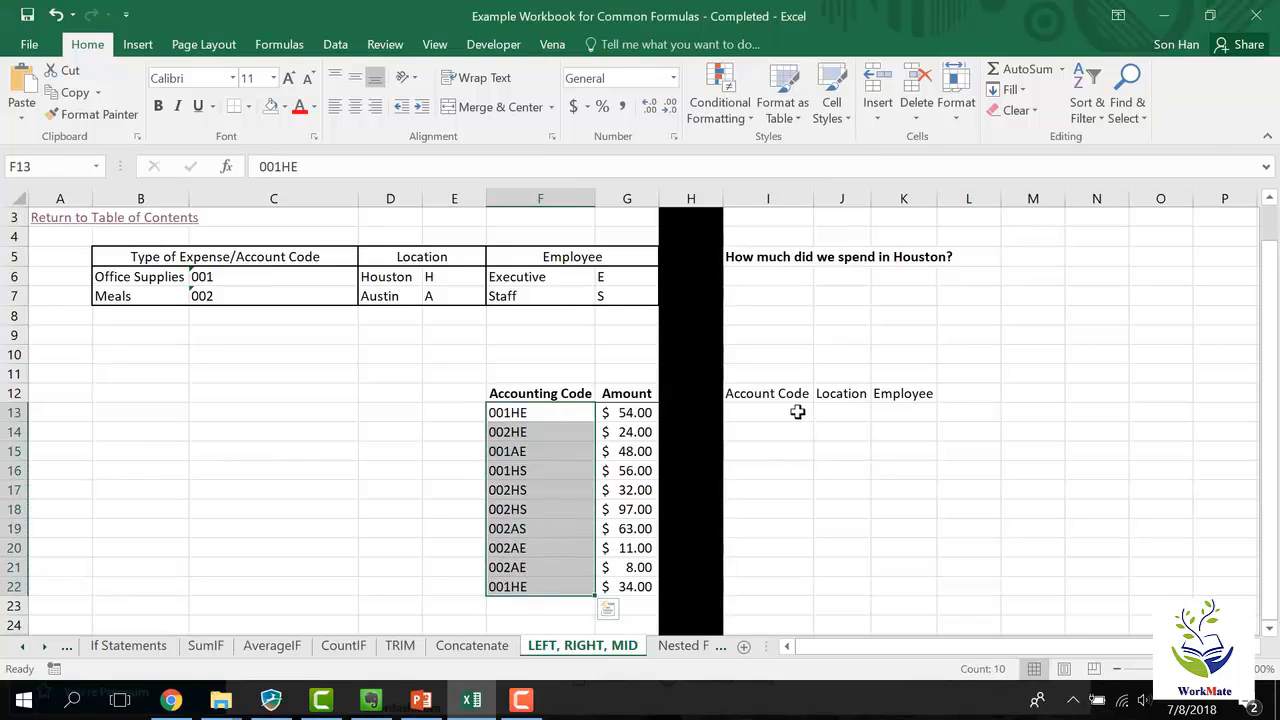
{"action": "left_click", "coordinate": [797, 412]}
{"action": "type", "text": "=le"}
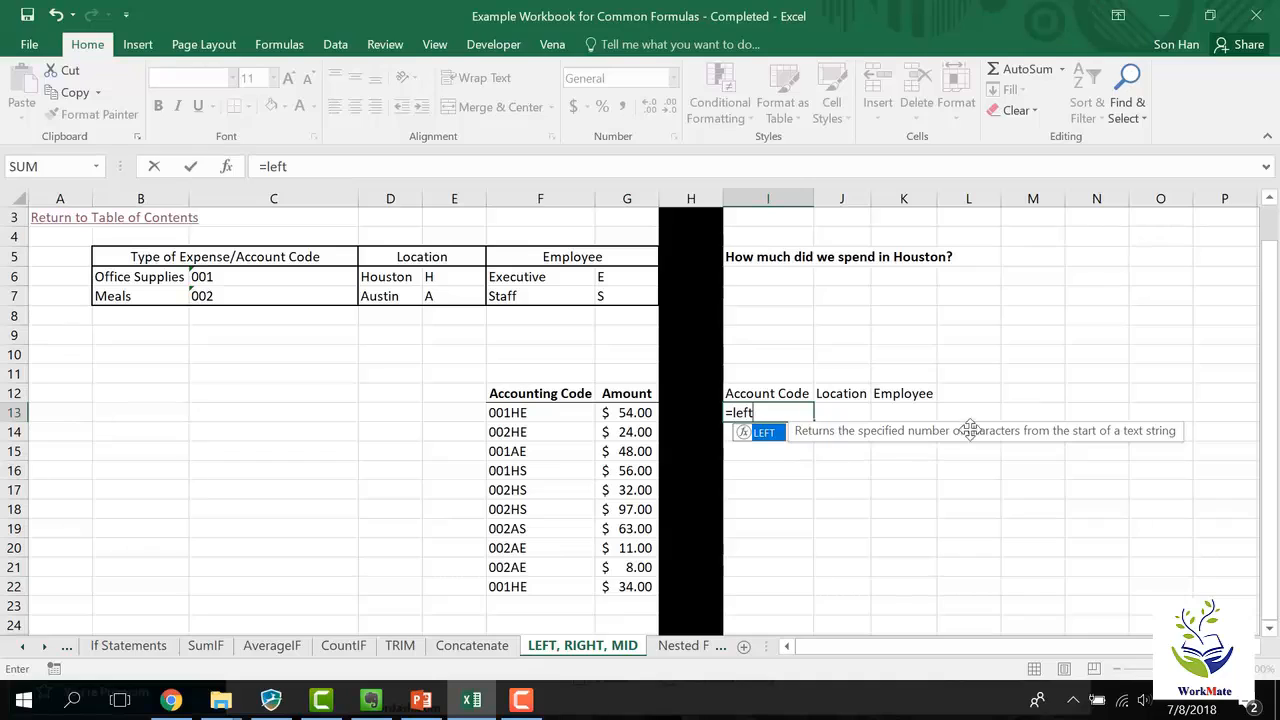
{"action": "type", "text": "ft("}
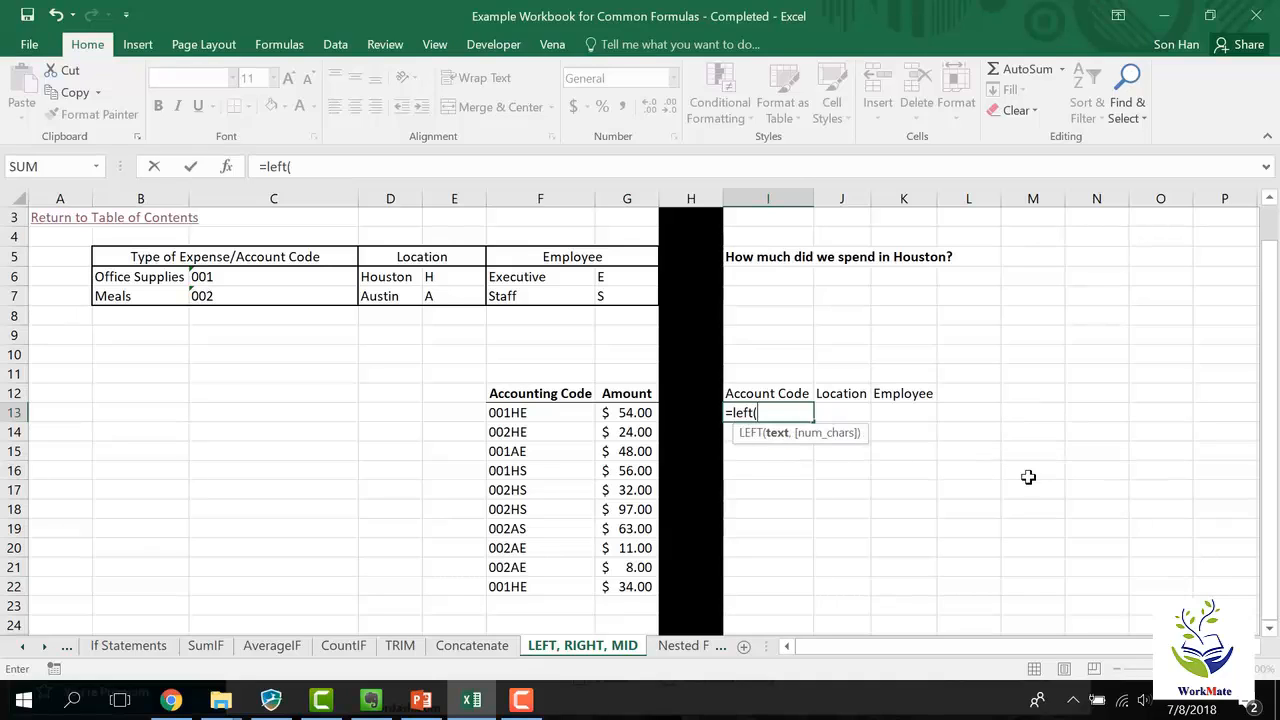
{"action": "left_click", "coordinate": [545, 413]}
{"action": "type", "text": ",3"}
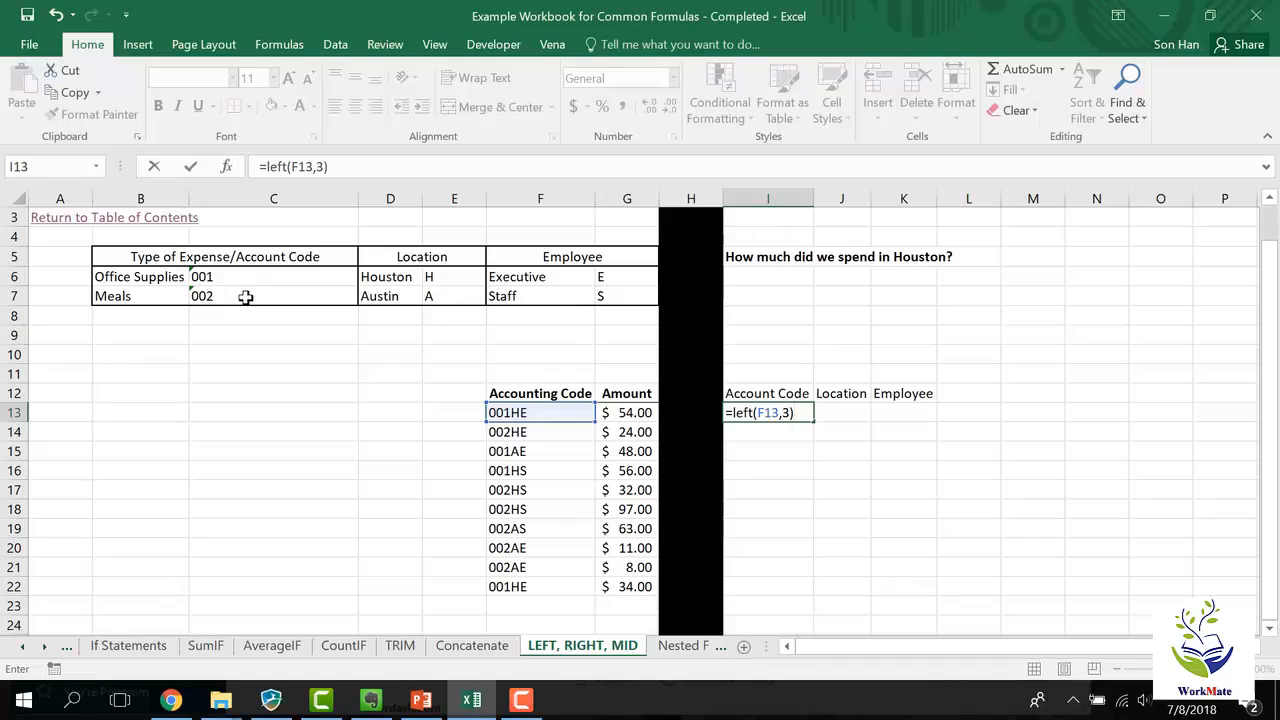
{"action": "key", "text": "Return"}
{"action": "key", "text": "Up"}
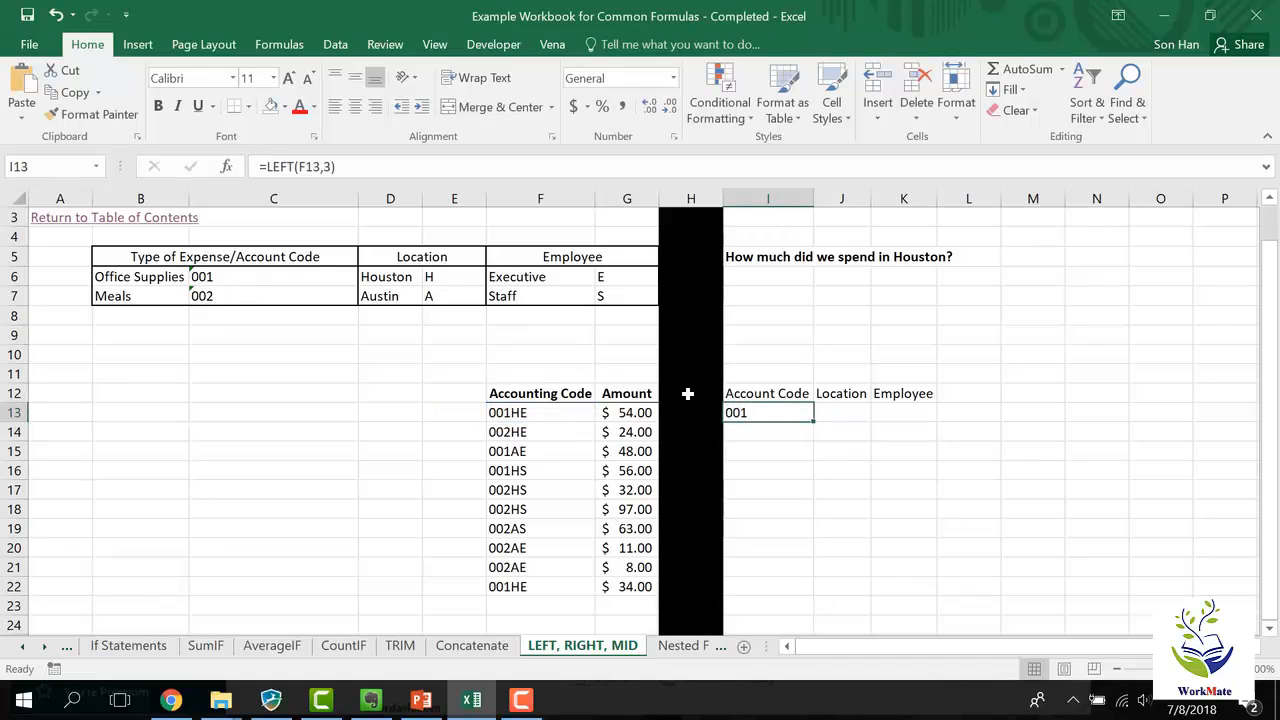
Fill the LEFT formula from I13 down to I22 and check the copied results against the accounting codes
{"action": "left_click_drag", "start_coordinate": [814, 420], "coordinate": [820, 591]}
{"action": "left_click_drag", "start_coordinate": [817, 414], "coordinate": [766, 580]}
{"action": "scroll", "coordinate": [674, 520], "scroll_direction": "up", "scroll_amount": 1}
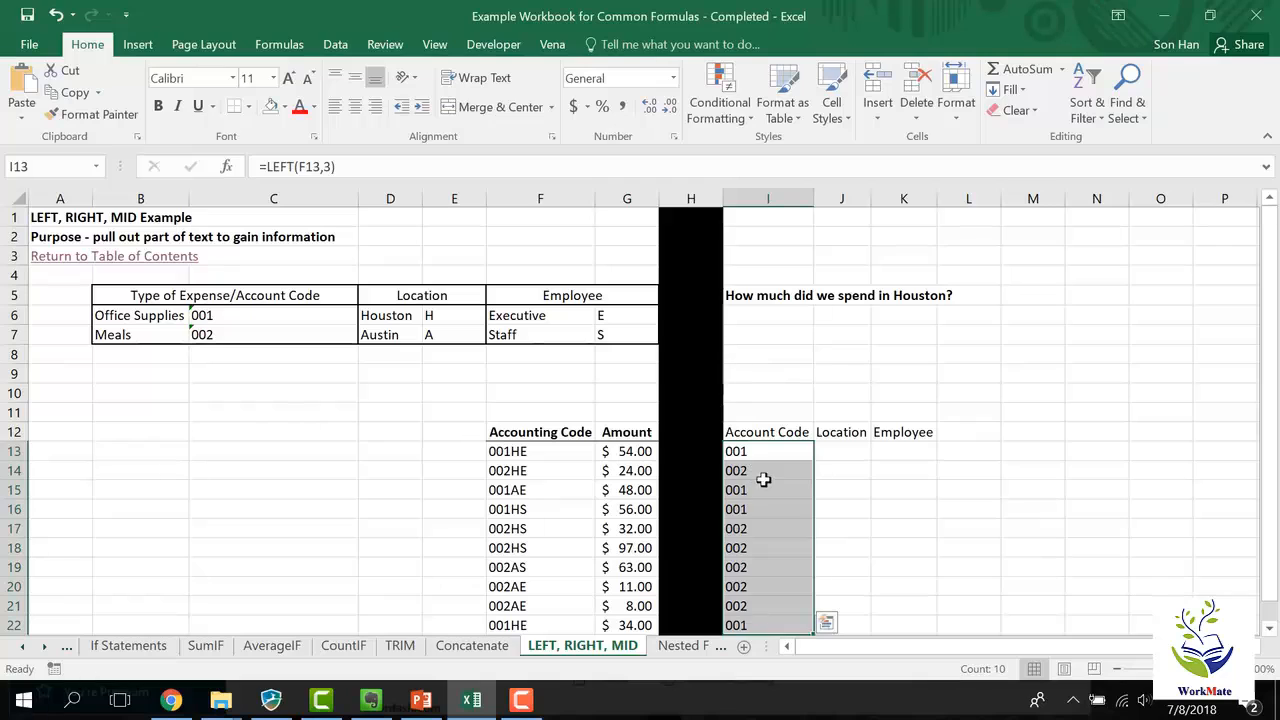
{"action": "left_click_drag", "start_coordinate": [763, 470], "coordinate": [566, 471]}
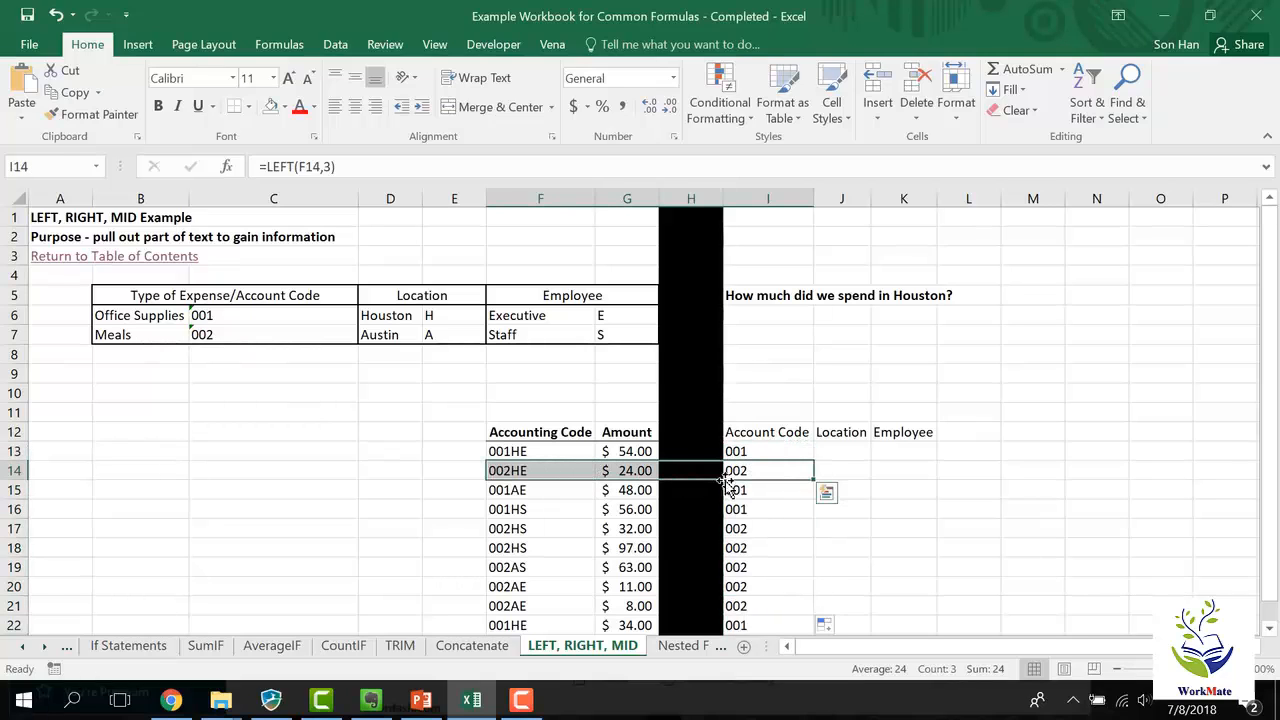
{"action": "left_click", "coordinate": [742, 474]}
Extract the one-character location from the first accounting code by entering =MID(F13,4,1) in J13
{"action": "left_click", "coordinate": [862, 450]}
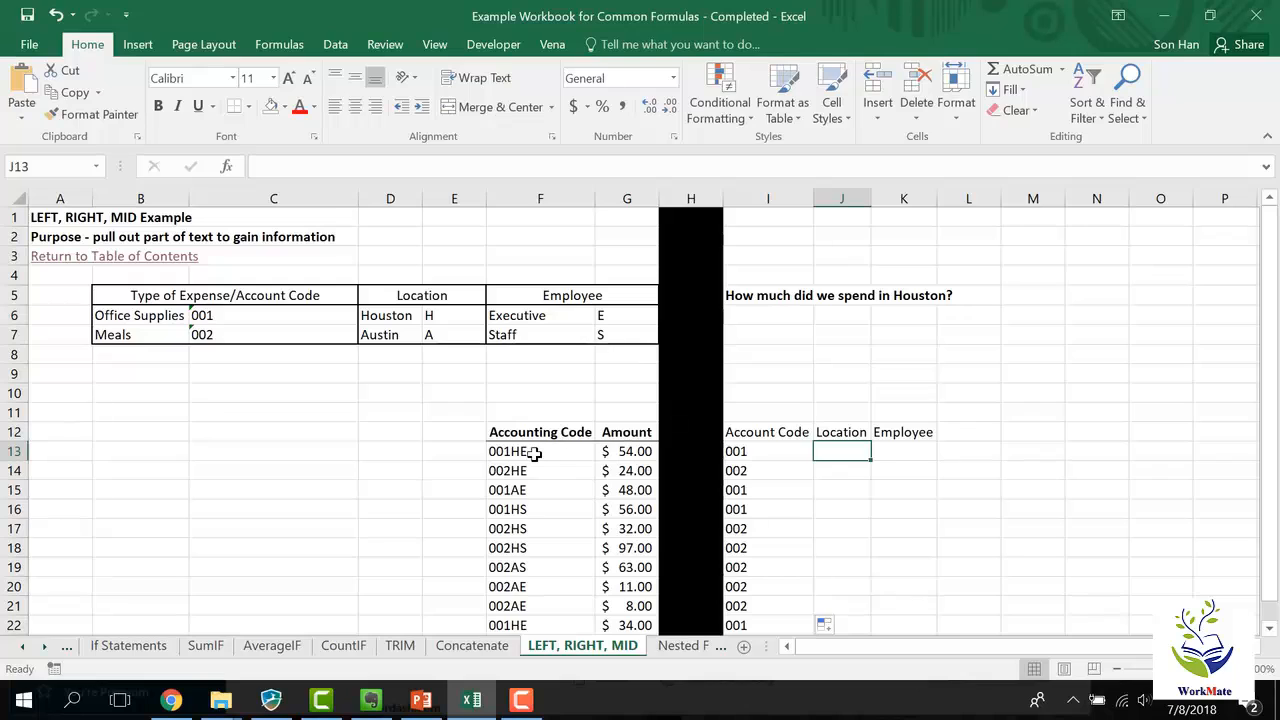
{"action": "left_click_drag", "start_coordinate": [520, 451], "coordinate": [545, 622]}
{"action": "left_click", "coordinate": [837, 451]}
{"action": "type", "text": "="}
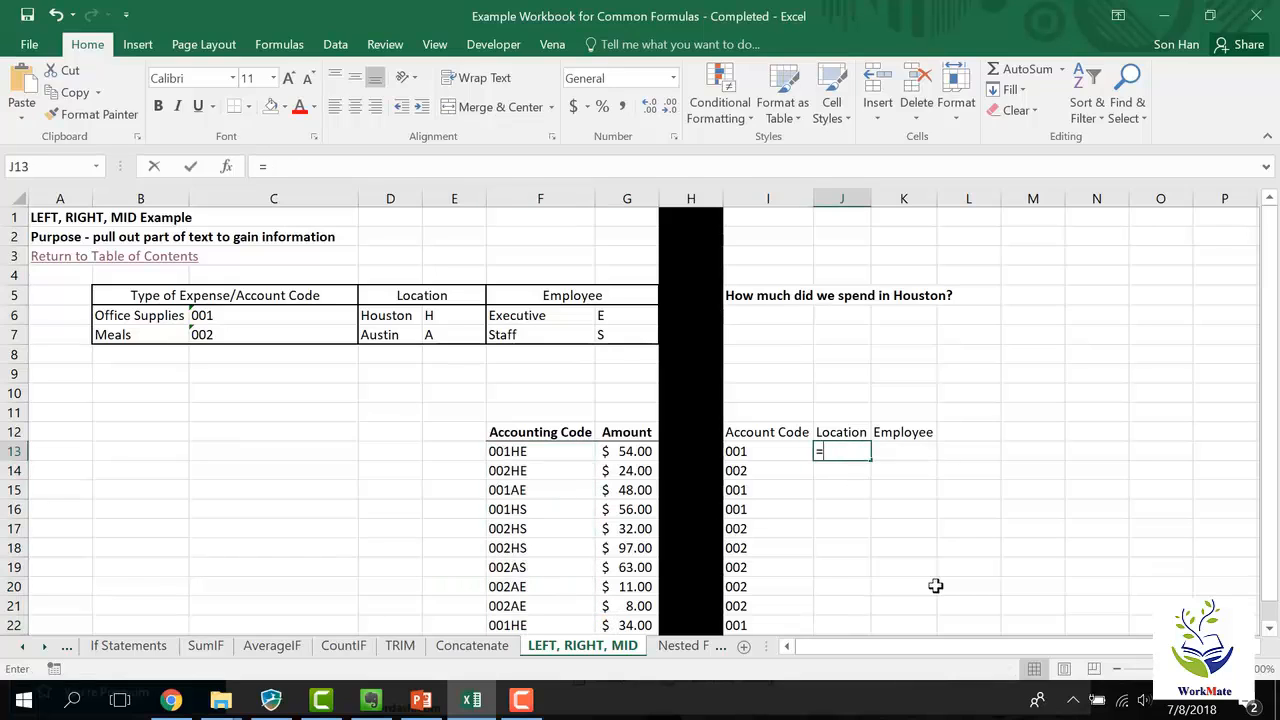
{"action": "type", "text": "mid("}
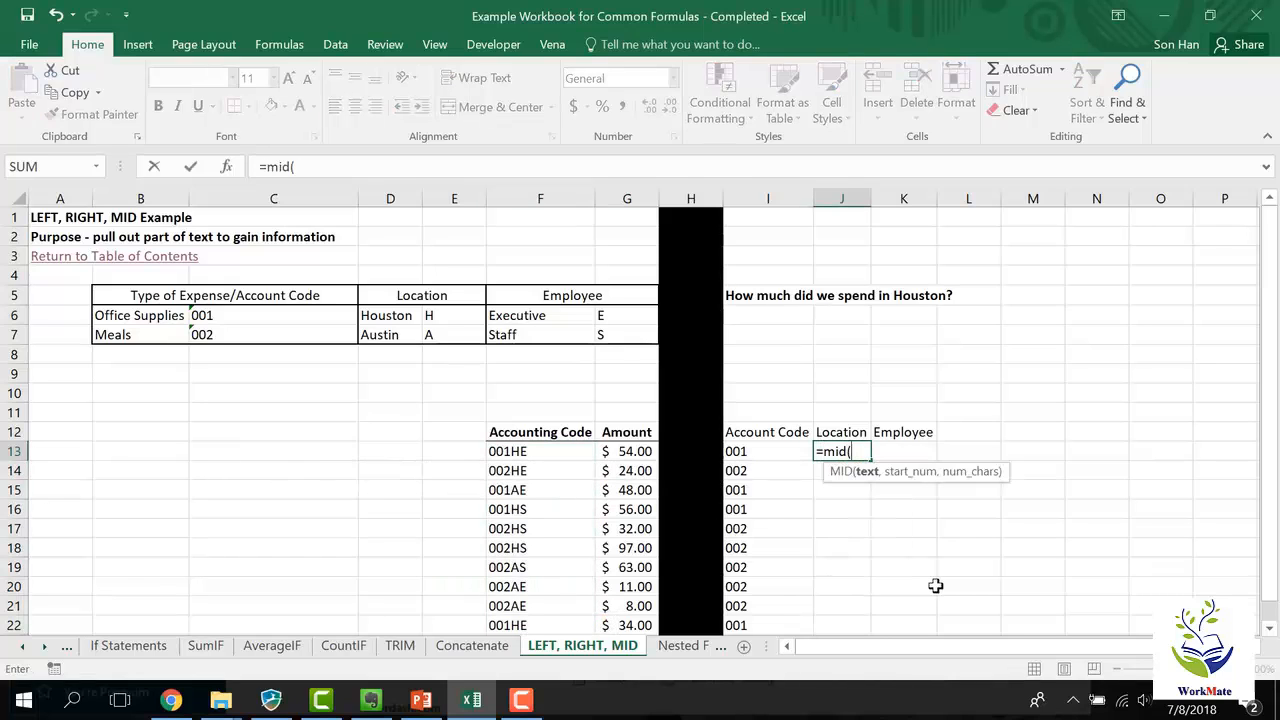
{"action": "left_click", "coordinate": [540, 455]}
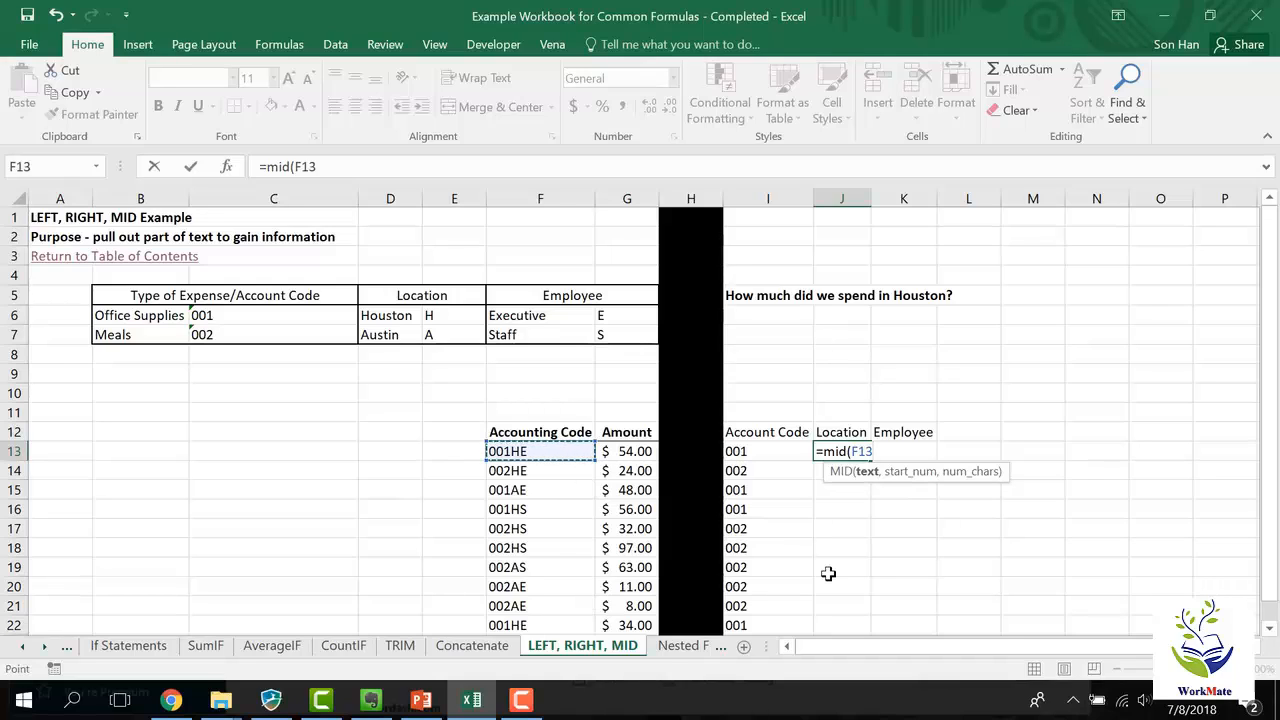
{"action": "type", "text": ","}
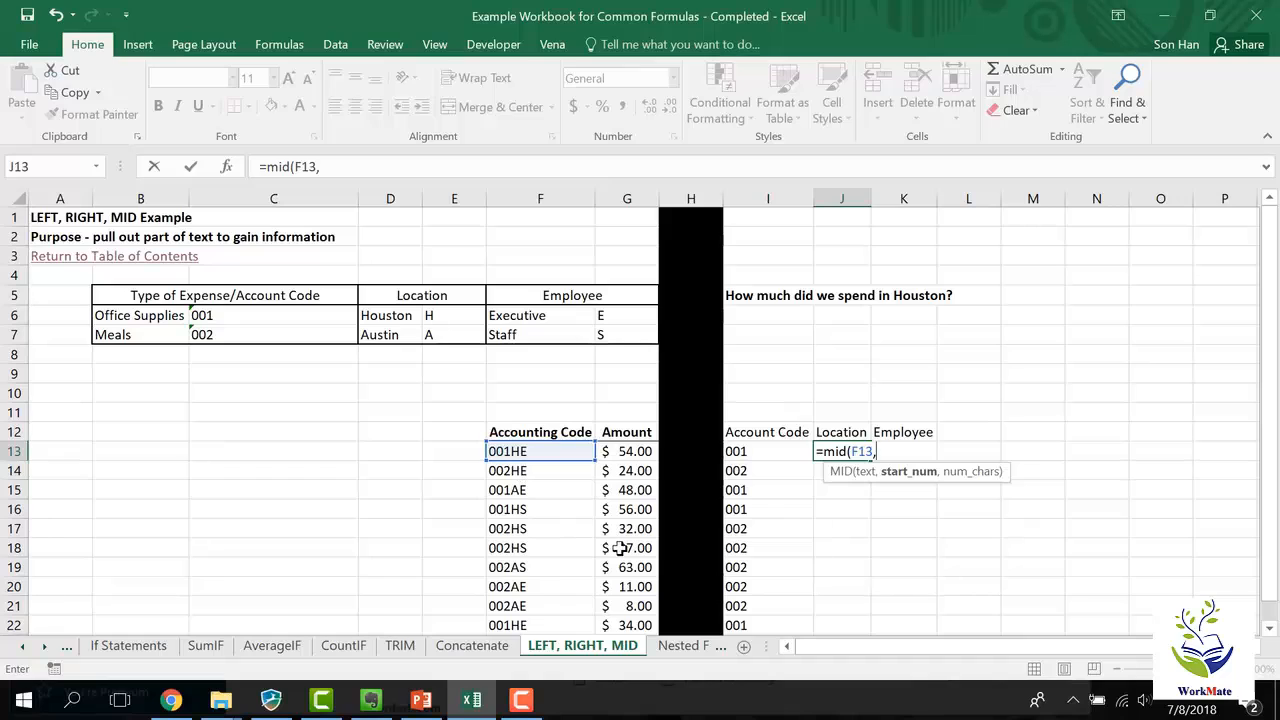
{"action": "type", "text": "4,1"}
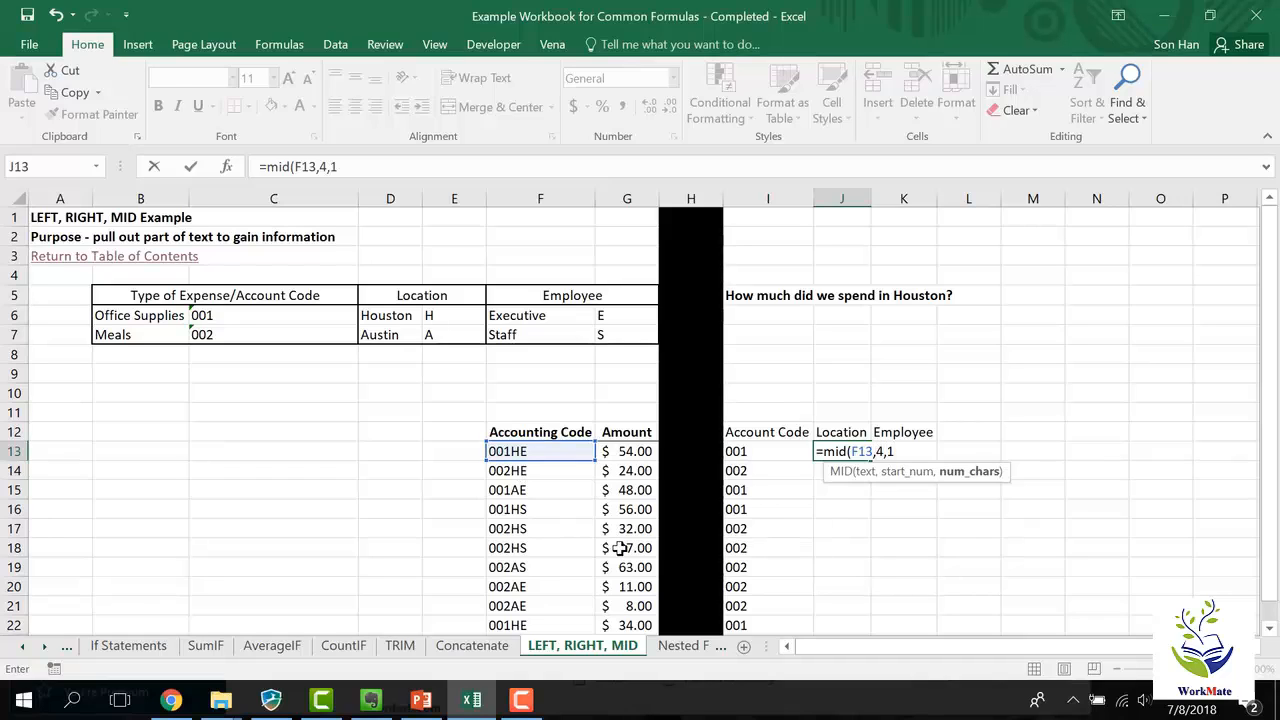
{"action": "key", "text": "Return"}
Fill the MID formula from J13 down to J22 and check row 15 against its accounting code
{"action": "key", "text": "Up"}
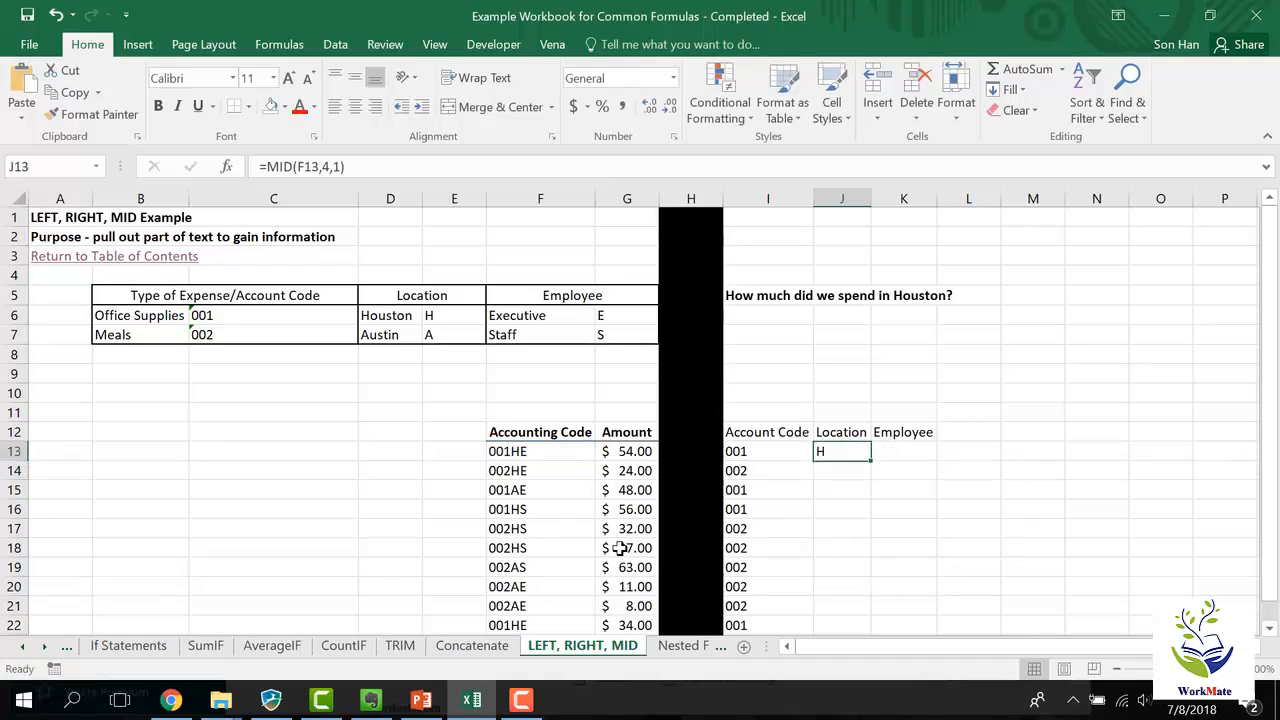
{"action": "double_click", "coordinate": [869, 457]}
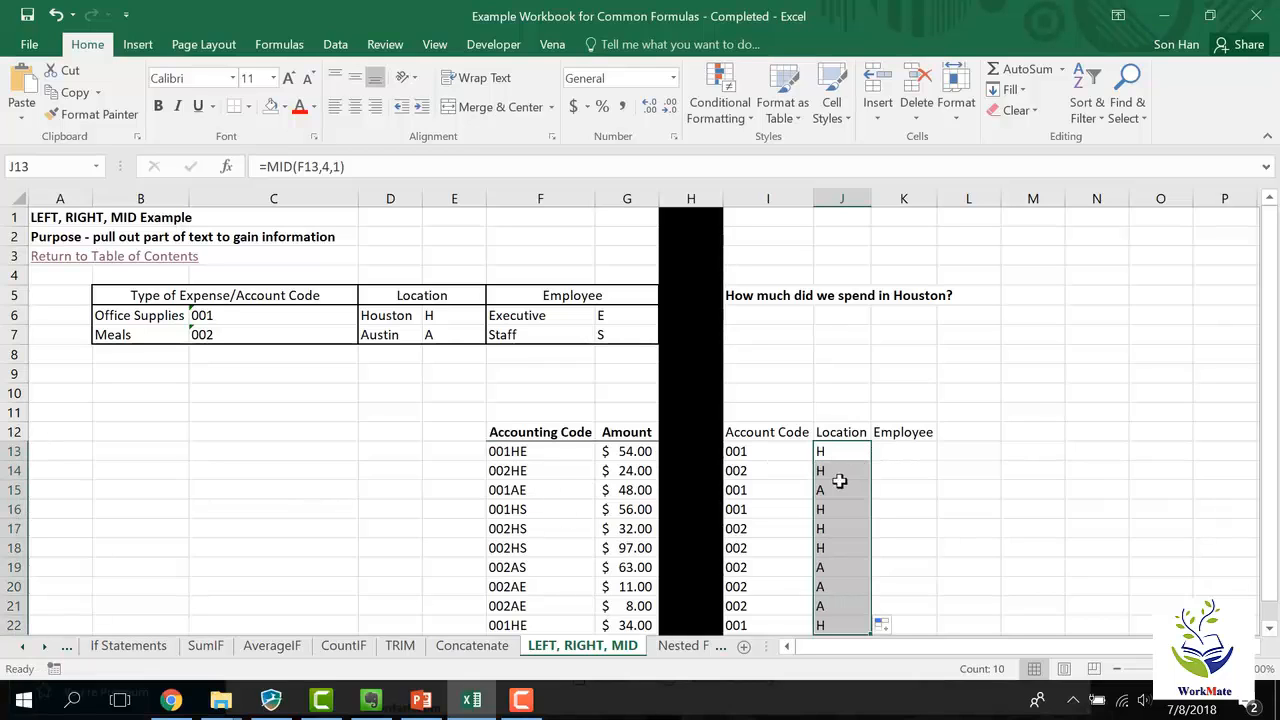
{"action": "left_click_drag", "start_coordinate": [839, 486], "coordinate": [508, 489]}
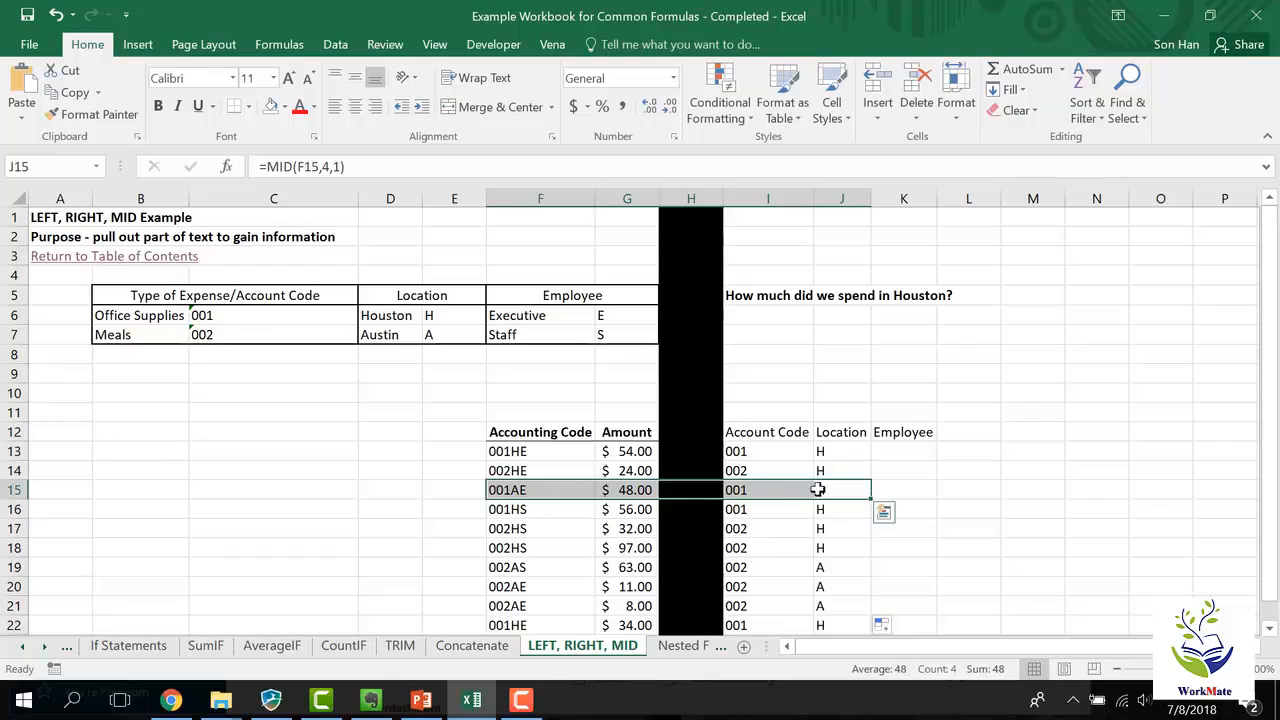
Review the text, start_num and num_chars arguments of the MID formula in J13 without changing them
{"action": "left_click", "coordinate": [828, 451]}
{"action": "double_click", "coordinate": [828, 451]}
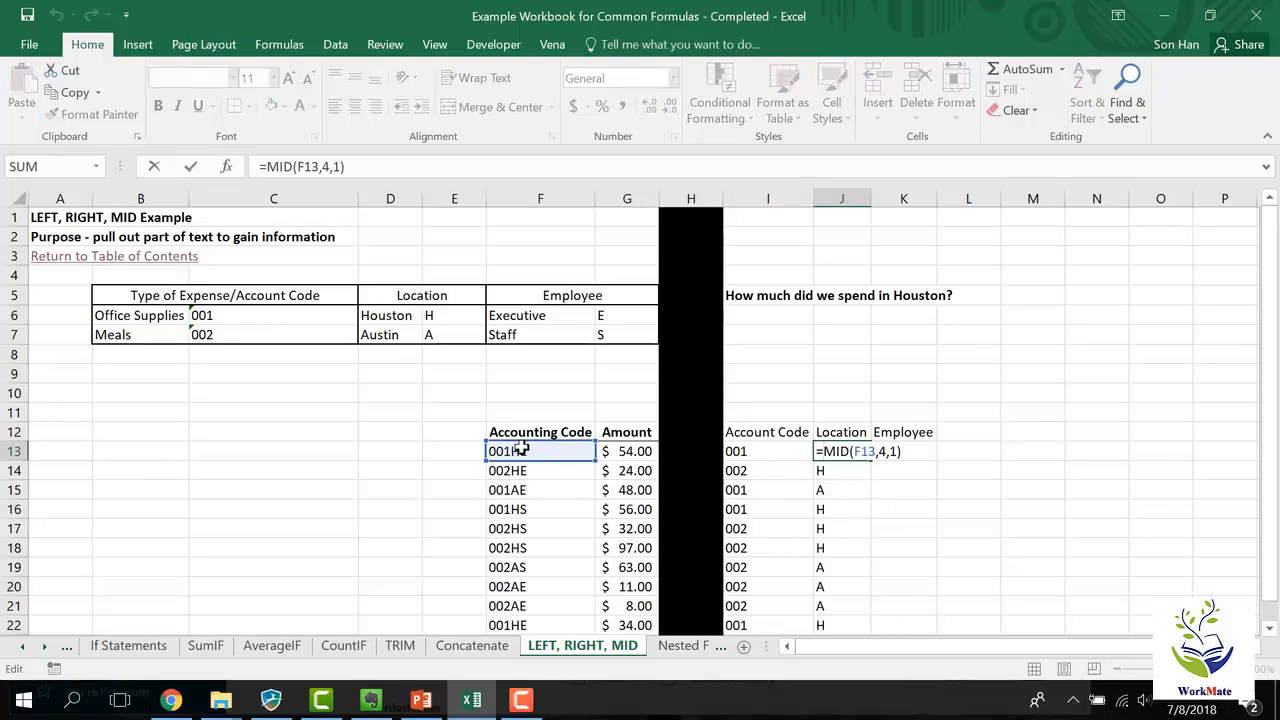
{"action": "left_click", "coordinate": [845, 452]}
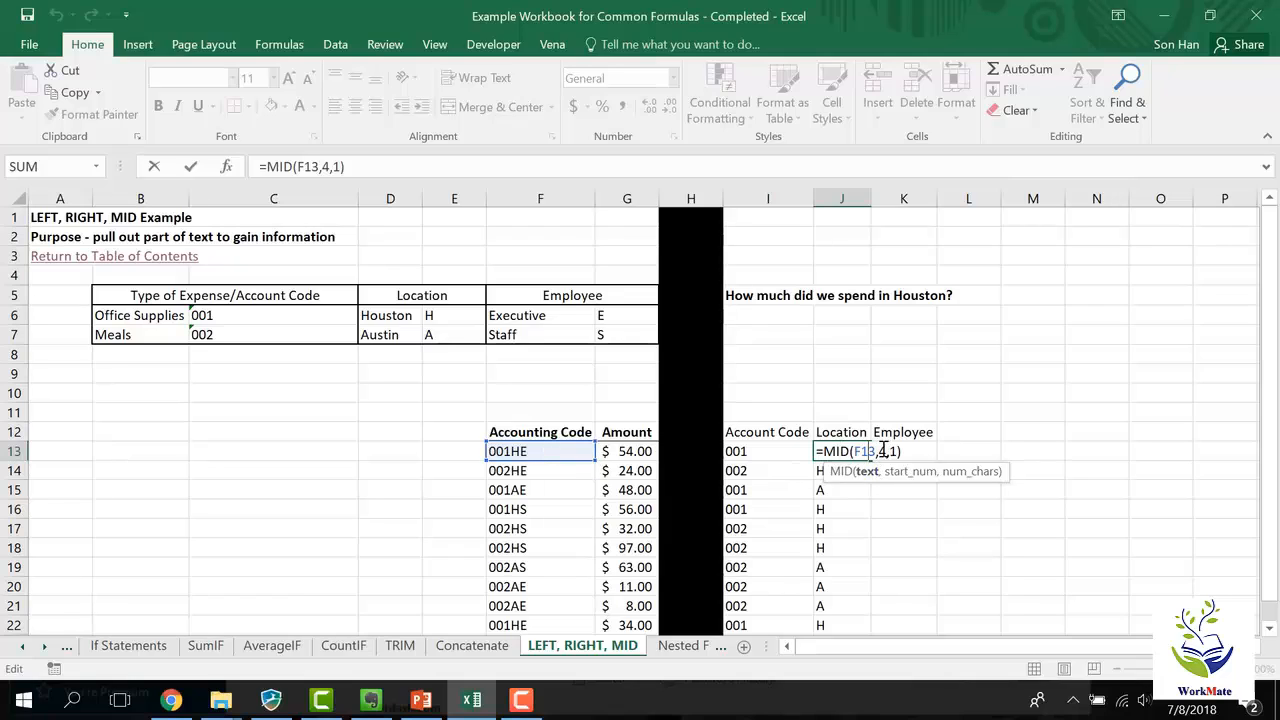
{"action": "left_click", "coordinate": [883, 451]}
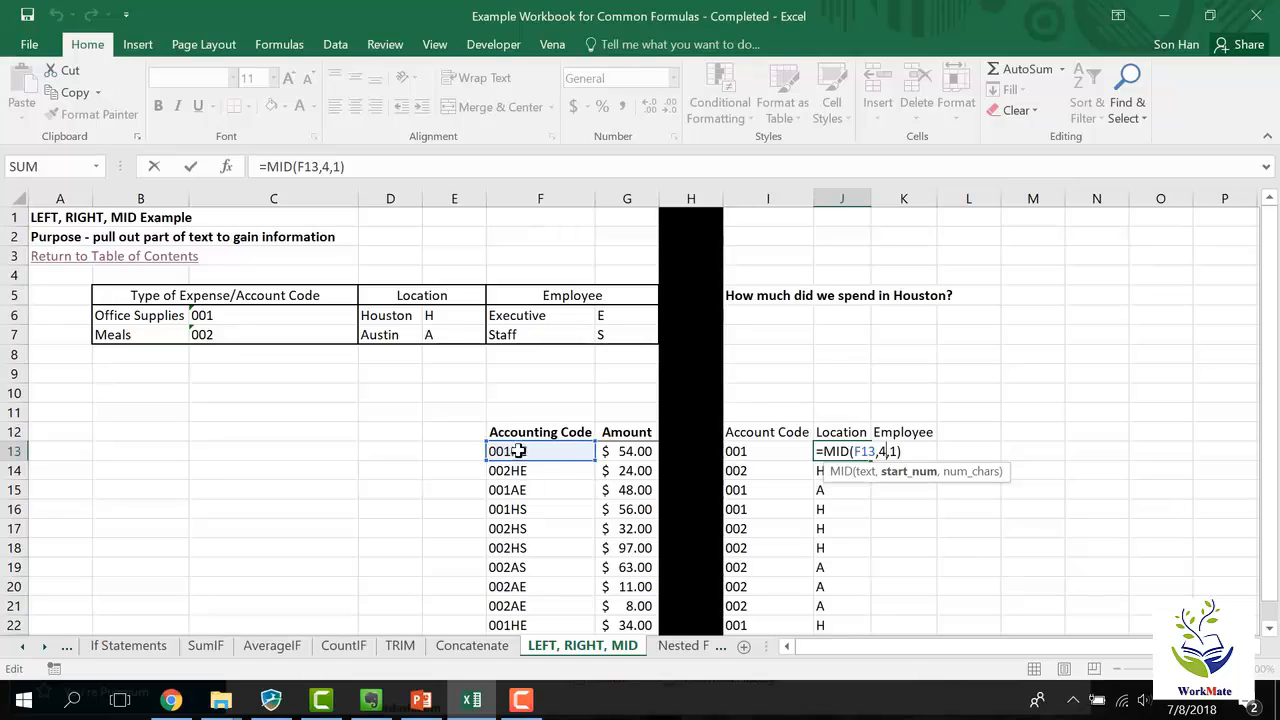
{"action": "left_click", "coordinate": [975, 471]}
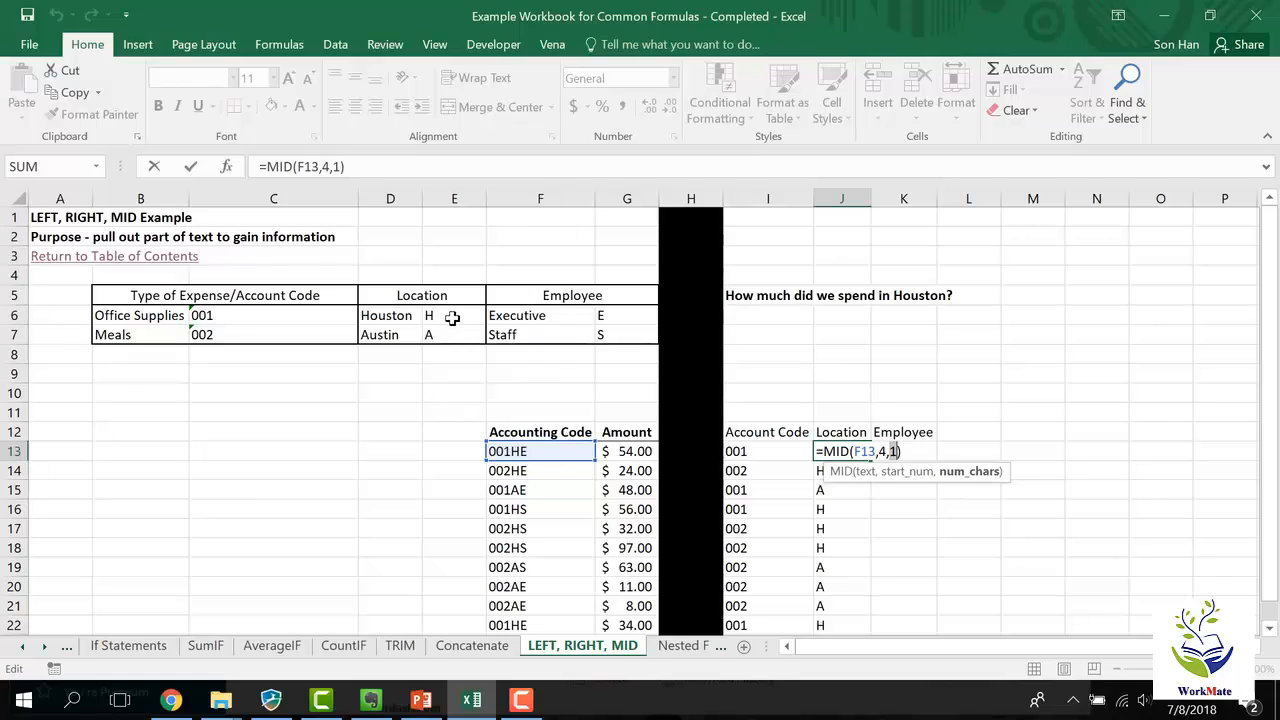
{"action": "key", "text": "Return"}
Extract the one-character employee type from the first accounting code by entering =RIGHT(F13,1) in K13
{"action": "key", "text": "Up"}
{"action": "key", "text": "Right"}
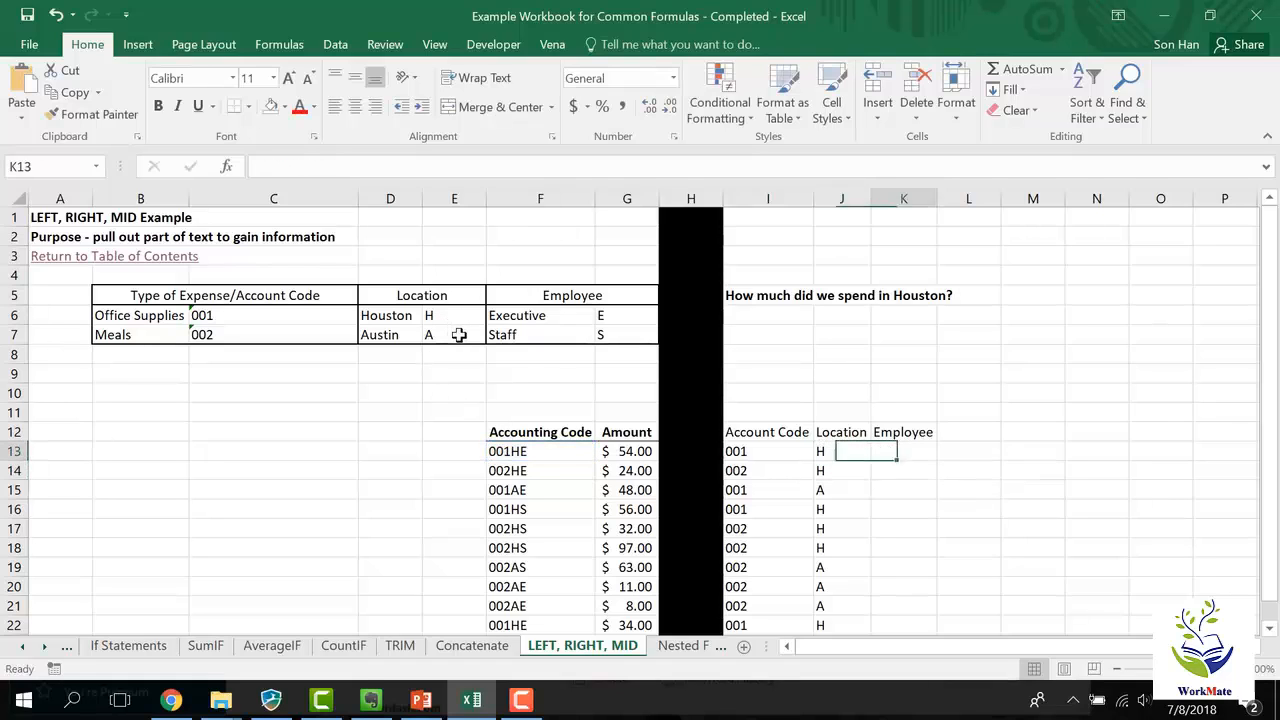
{"action": "type", "text": "="}
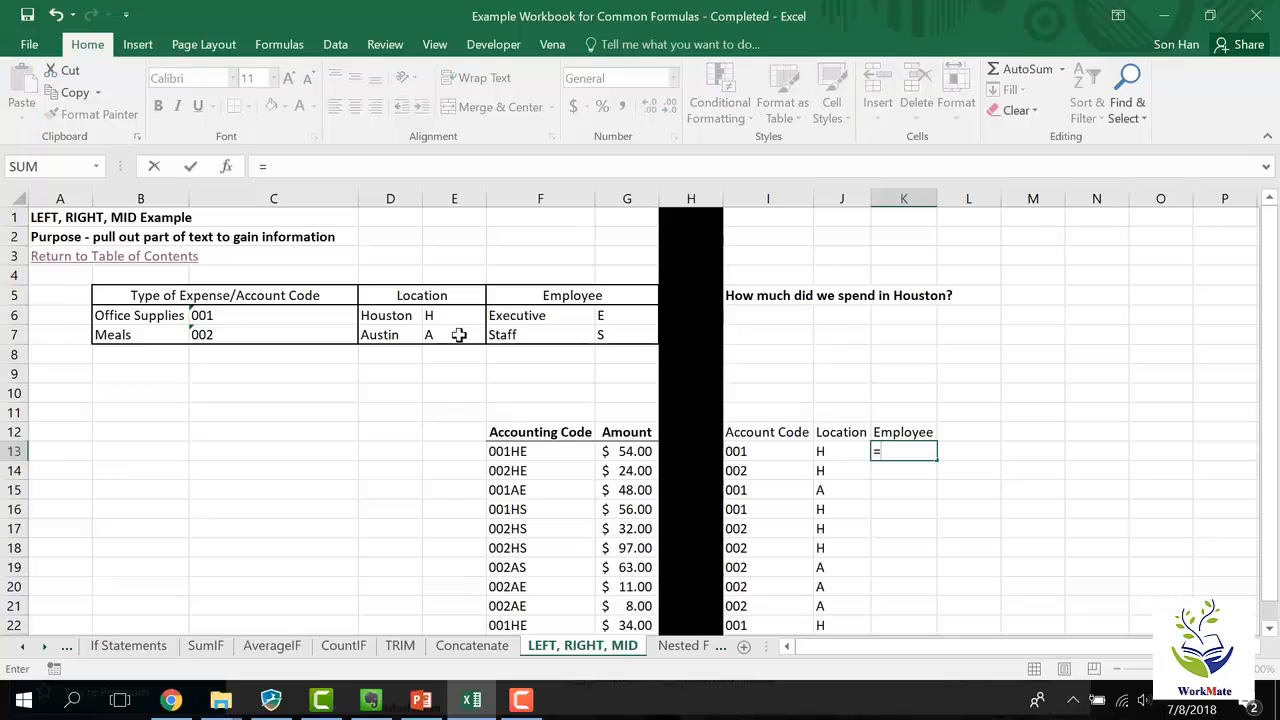
{"action": "type", "text": "right("}
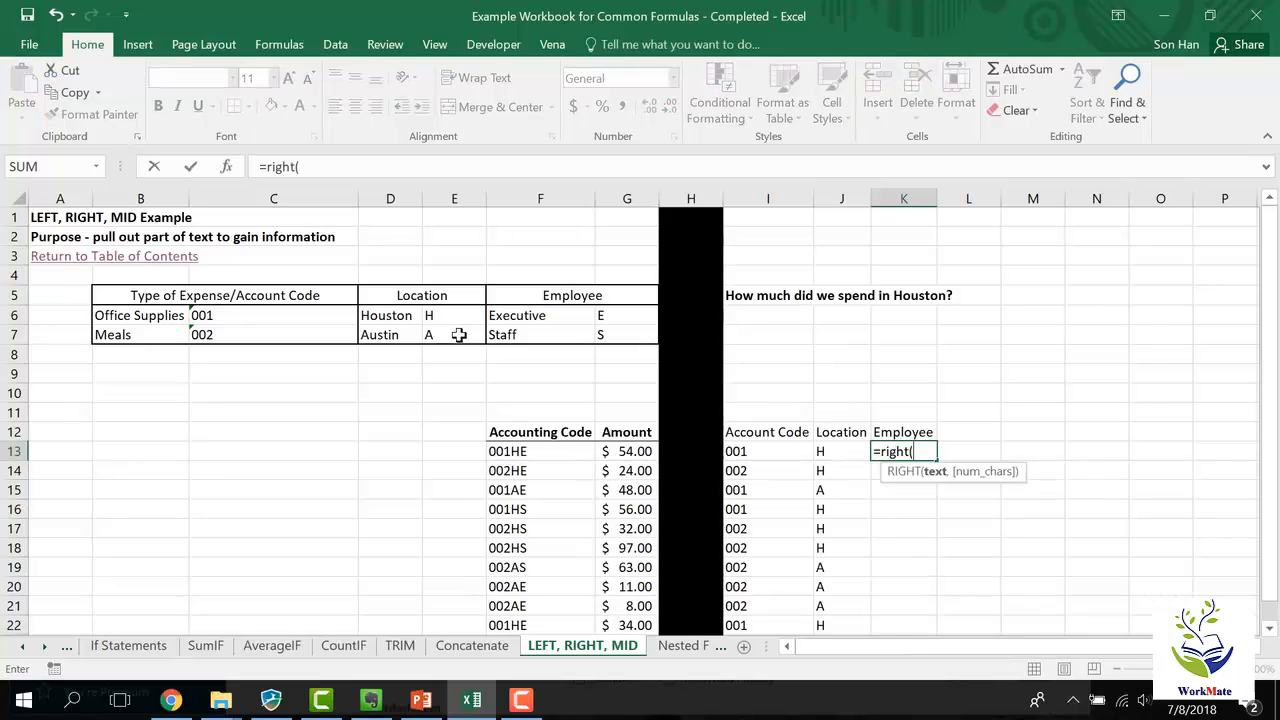
{"action": "left_click", "coordinate": [524, 452]}
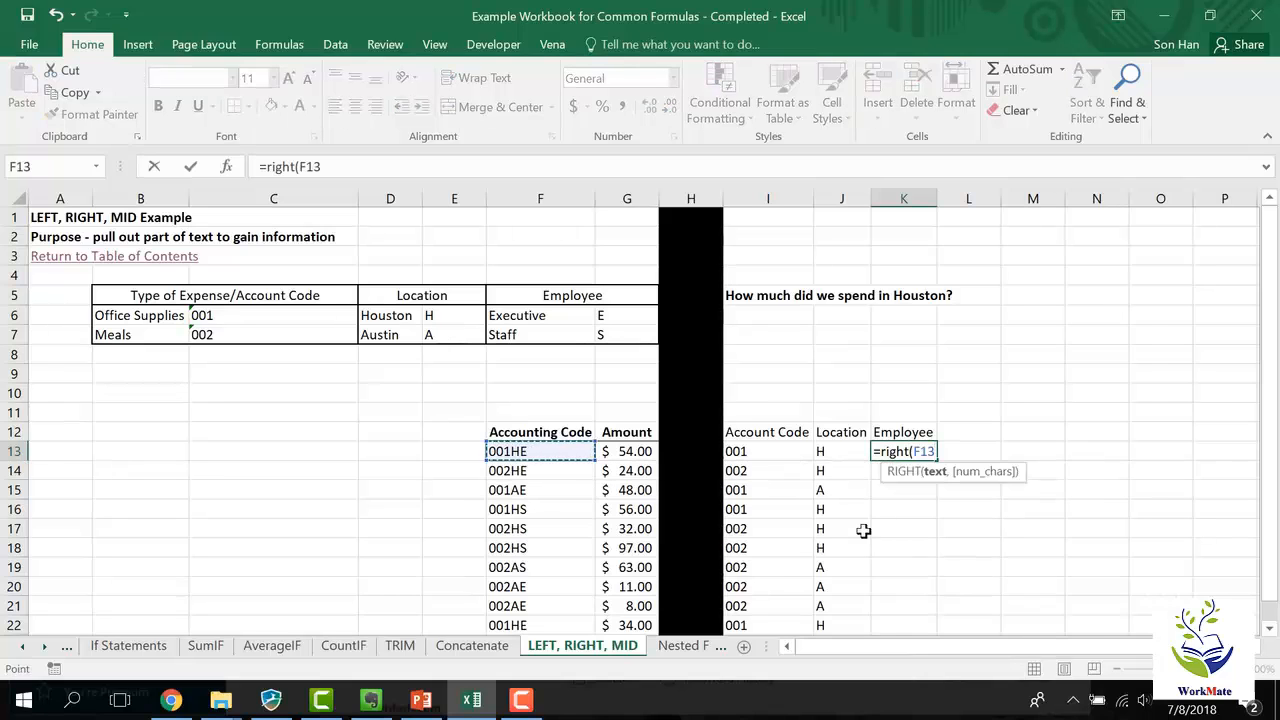
{"action": "type", "text": ",1"}
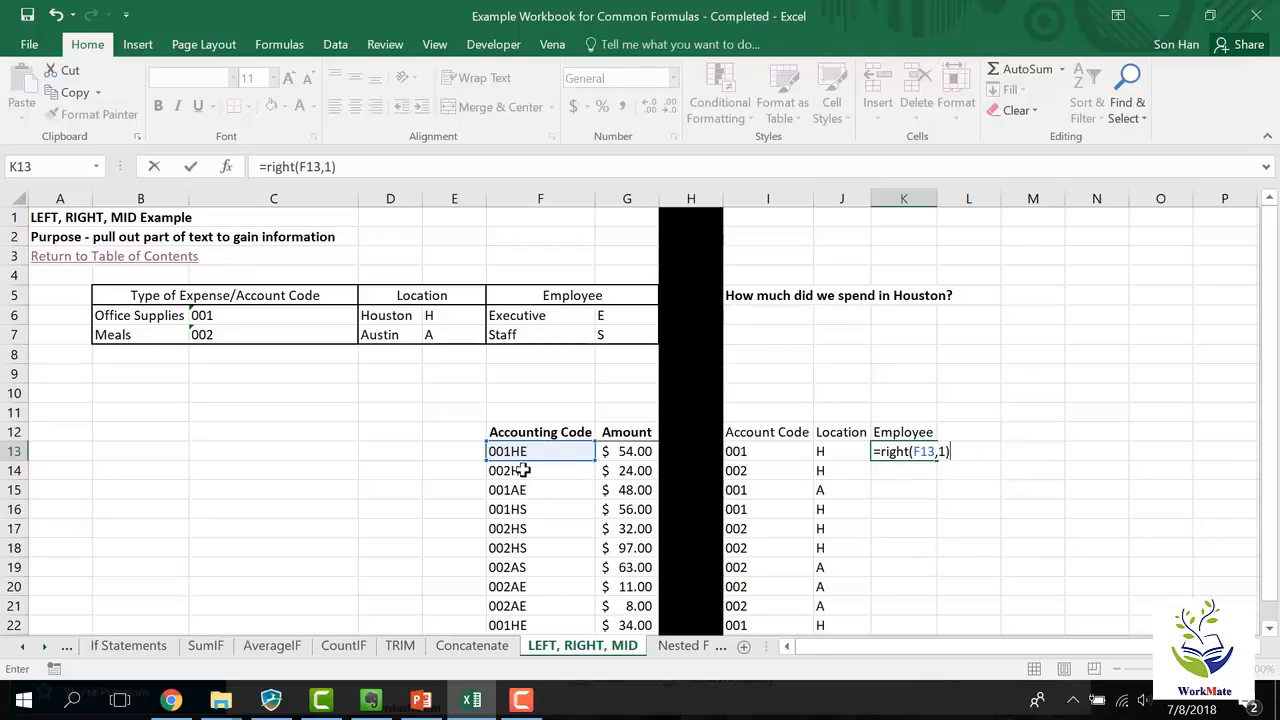
{"action": "key", "text": "Return"}
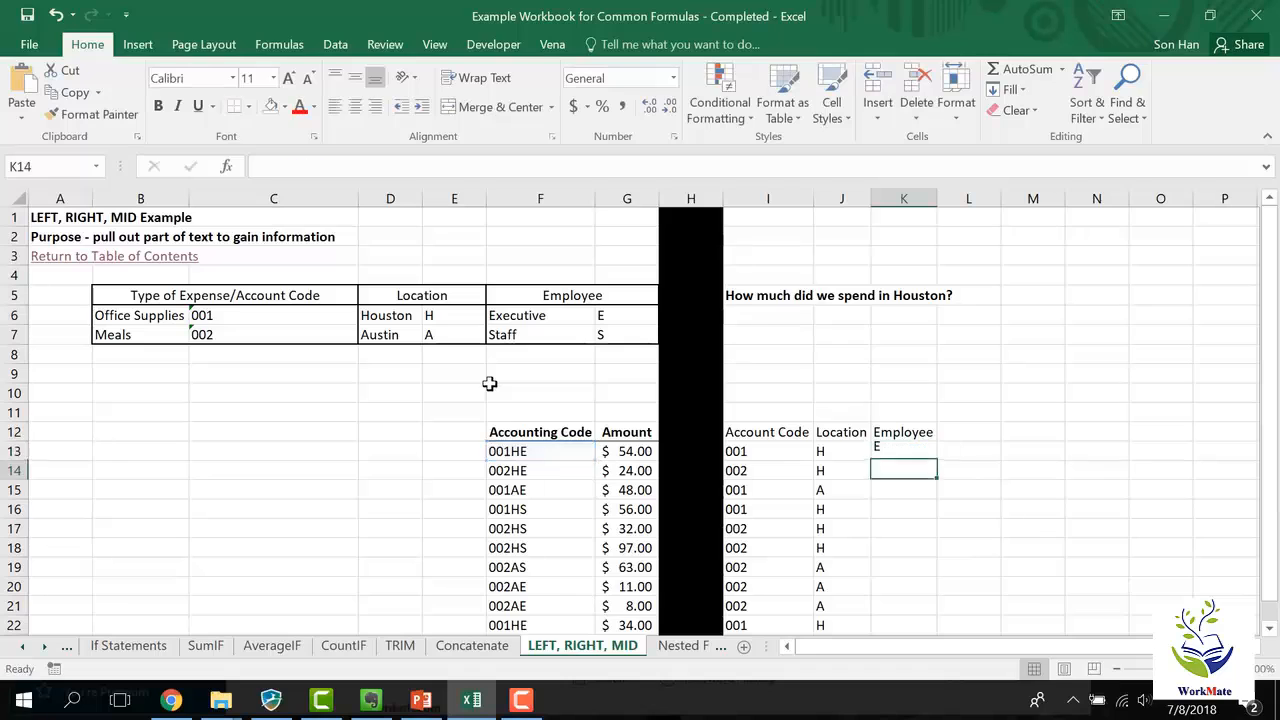
Fill the RIGHT formula from K13 down to K22 and look over the three extracted columns
{"action": "key", "text": "Up"}
{"action": "double_click", "coordinate": [936, 460]}
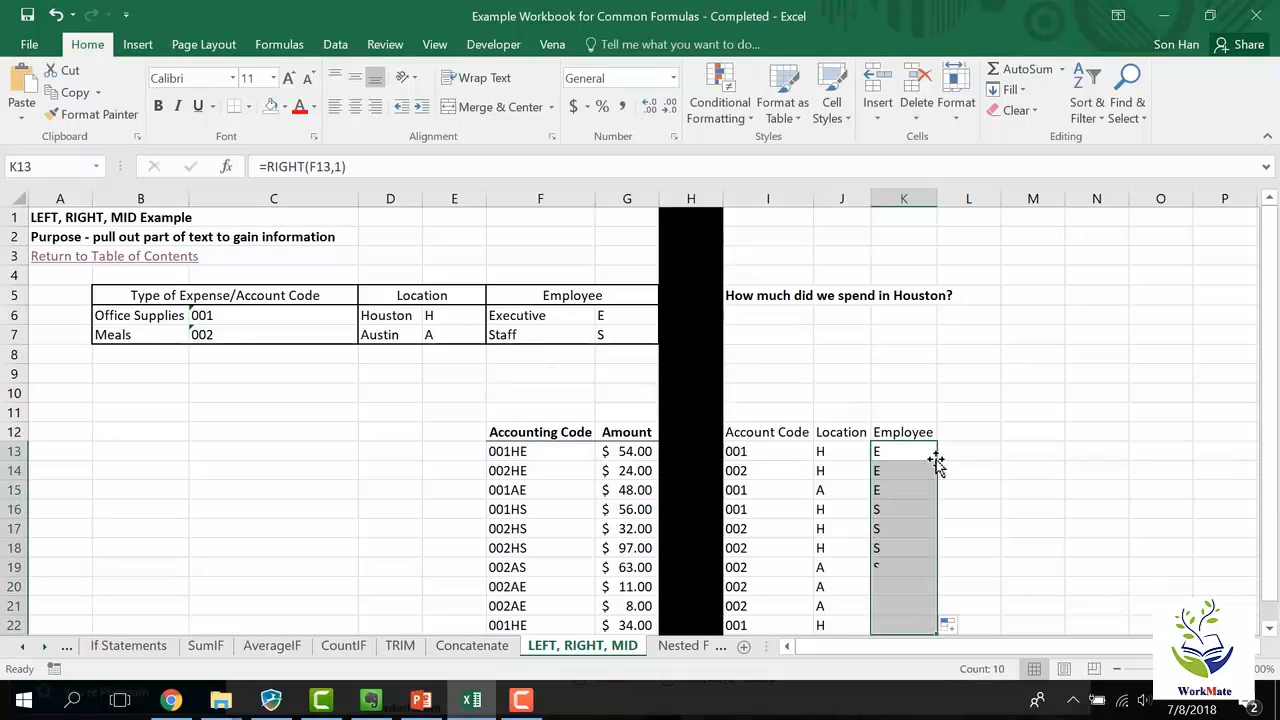
{"action": "scroll", "coordinate": [928, 430], "scroll_direction": "down", "scroll_amount": 3}
{"action": "scroll", "coordinate": [910, 418], "scroll_direction": "up", "scroll_amount": 2}
{"action": "left_click_drag", "start_coordinate": [773, 372], "coordinate": [893, 571]}
Add the heading "Amount" in L12 beside the Employee heading
{"action": "left_click", "coordinate": [968, 358]}
{"action": "left_click", "coordinate": [968, 371]}
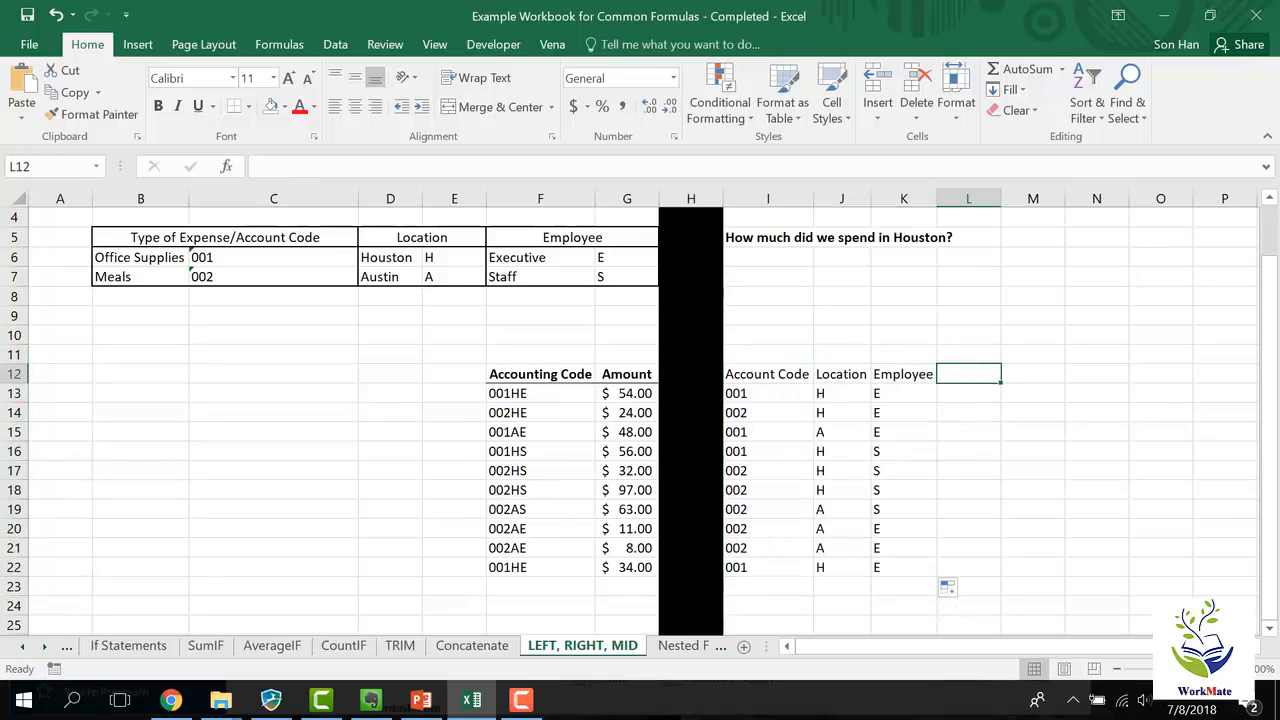
{"action": "type", "text": "Amount"}
{"action": "key", "text": "Return"}
Link L13 to the first amount with =G13 and fill the formula down to L22
{"action": "type", "text": "="}
{"action": "key", "text": "Left"}
{"action": "key", "text": "Left"}
{"action": "key", "text": "Left"}
{"action": "key", "text": "Left"}
{"action": "key", "text": "Left"}
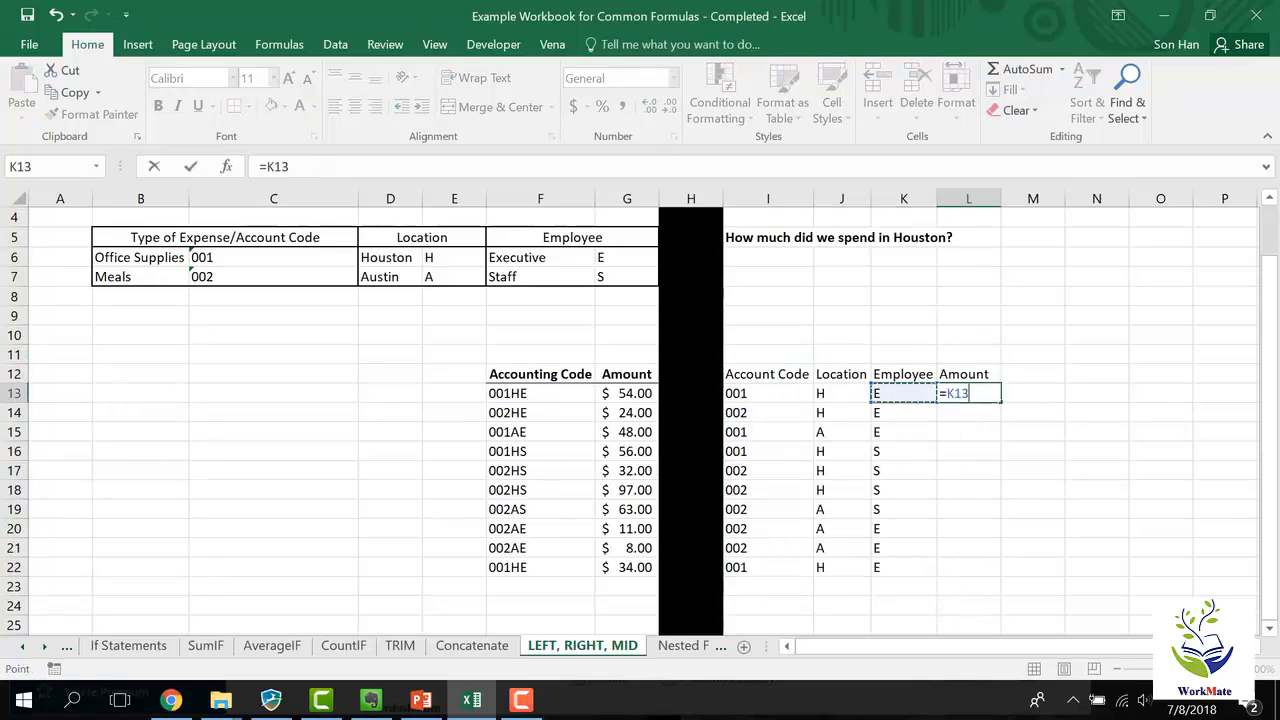
{"action": "key", "text": "Return"}
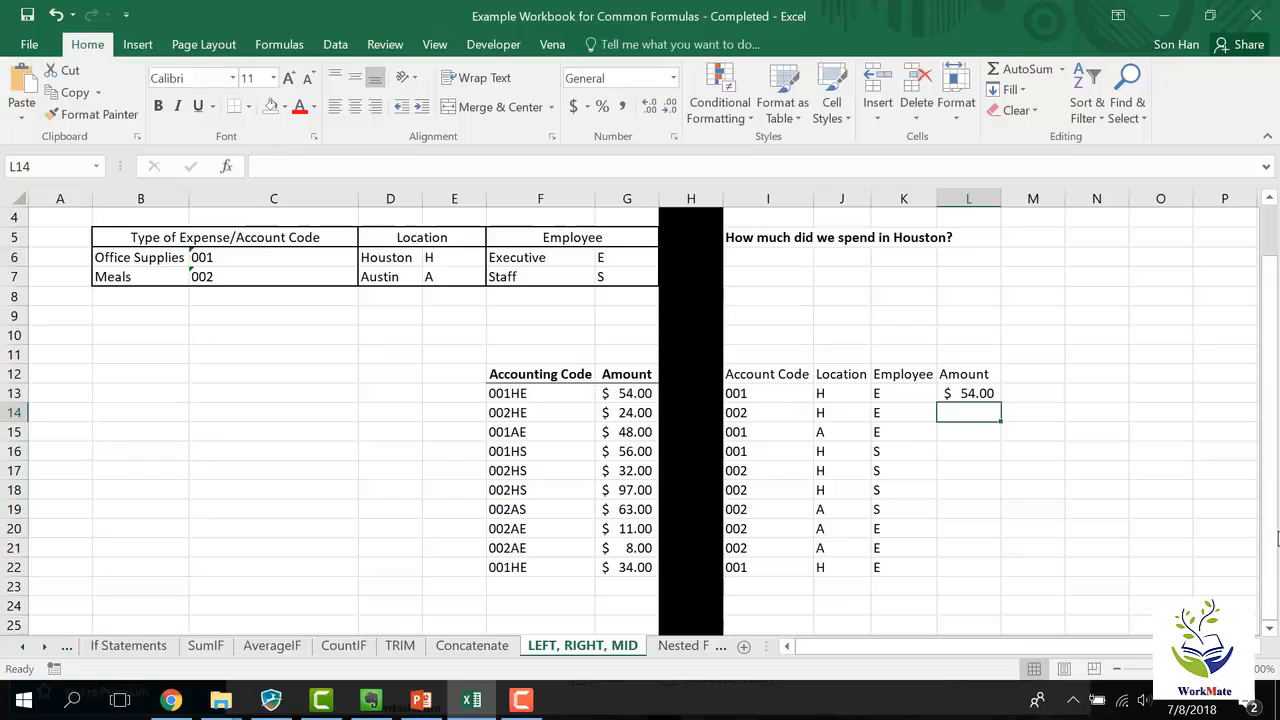
{"action": "left_click", "coordinate": [964, 395]}
{"action": "double_click", "coordinate": [1000, 403]}
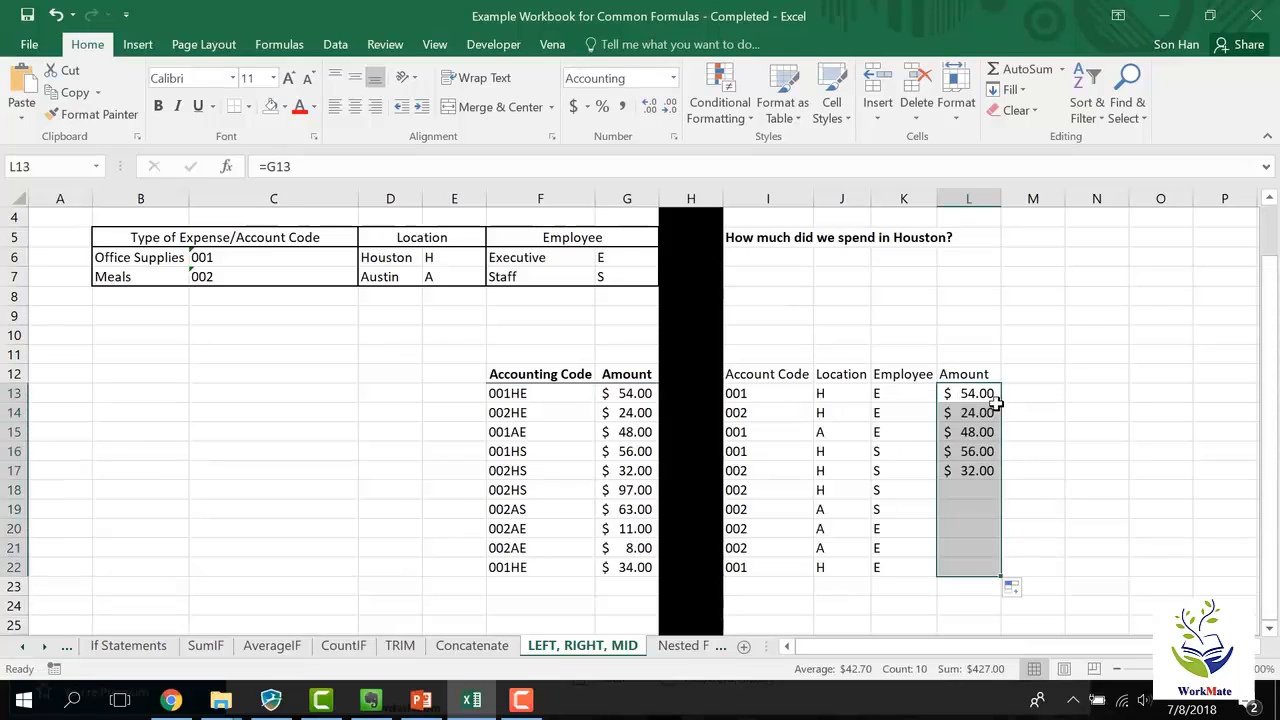
Enter the question "How much did we spend on meals?" in I6 below the Houston question
{"action": "left_click", "coordinate": [788, 259]}
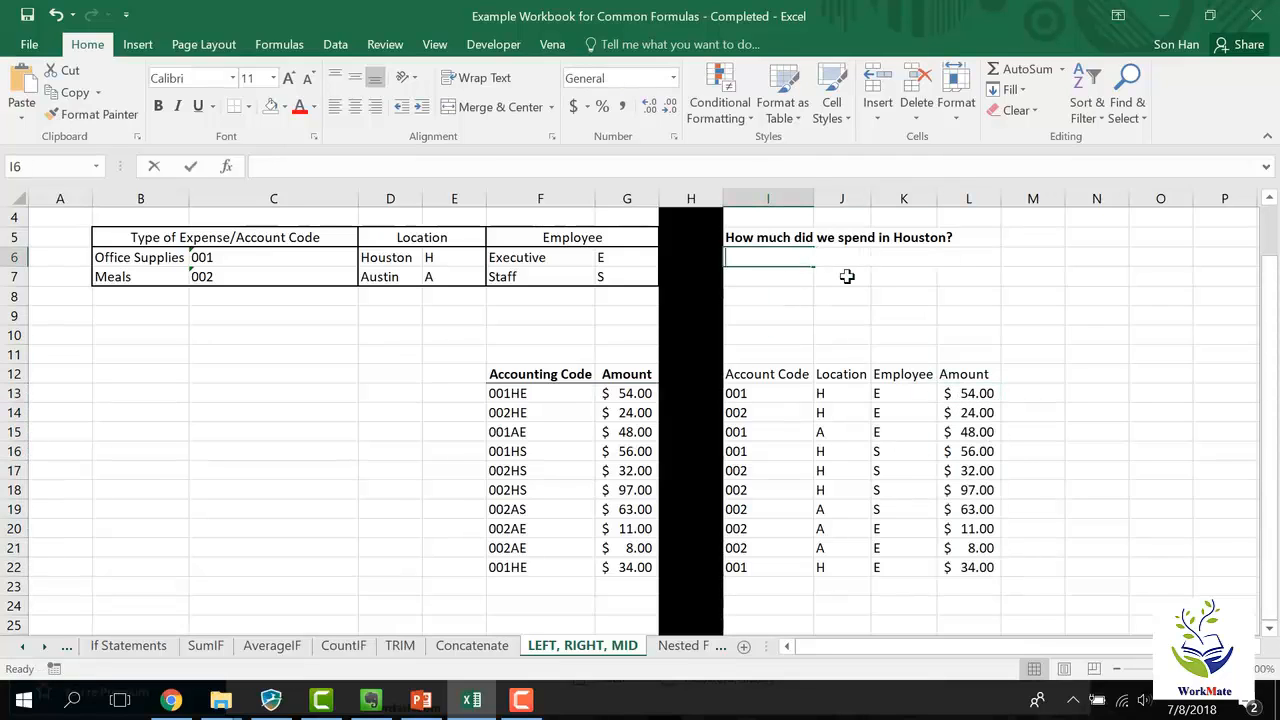
{"action": "type", "text": "How much did I"}
{"action": "key", "text": "BackSpace"}
{"action": "type", "text": "we "}
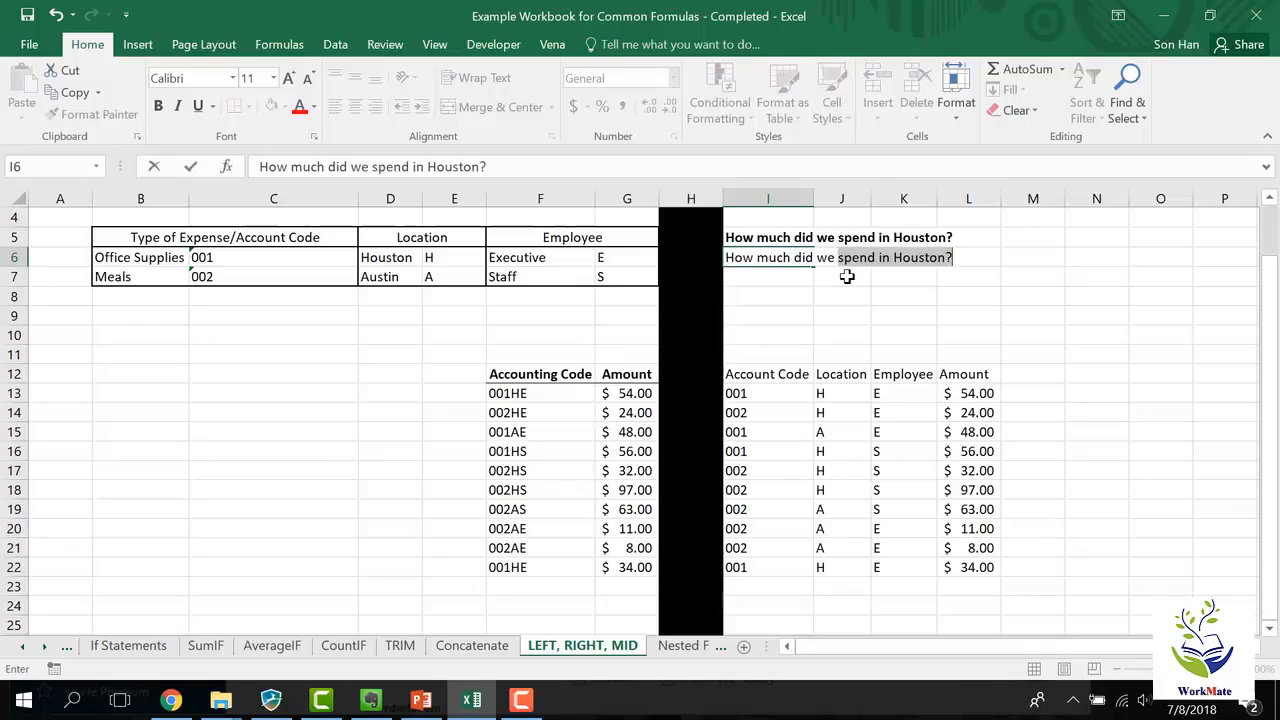
{"action": "type", "text": "spend on meals?"}
{"action": "key", "text": "Return"}
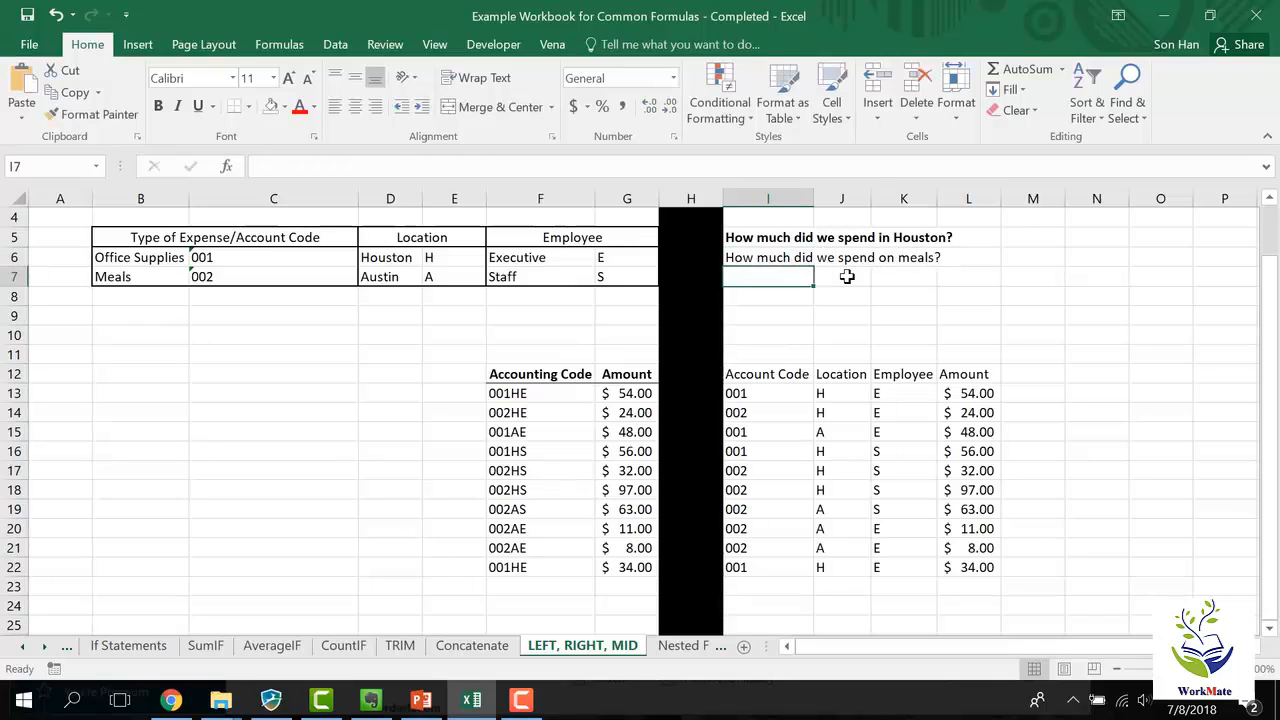
Enter the question "How much did executives spend?" in I7
{"action": "type", "text": "How much did"}
{"action": "type", "text": "e"}
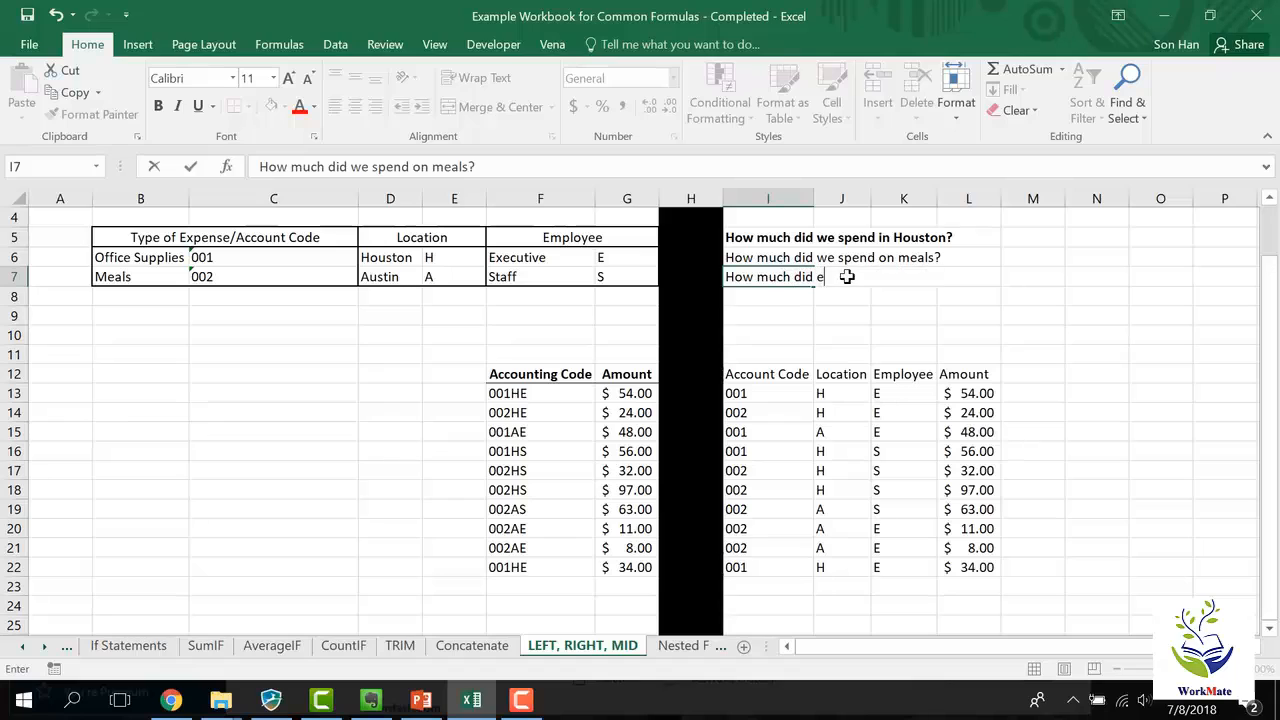
{"action": "type", "text": "xecutives ps"}
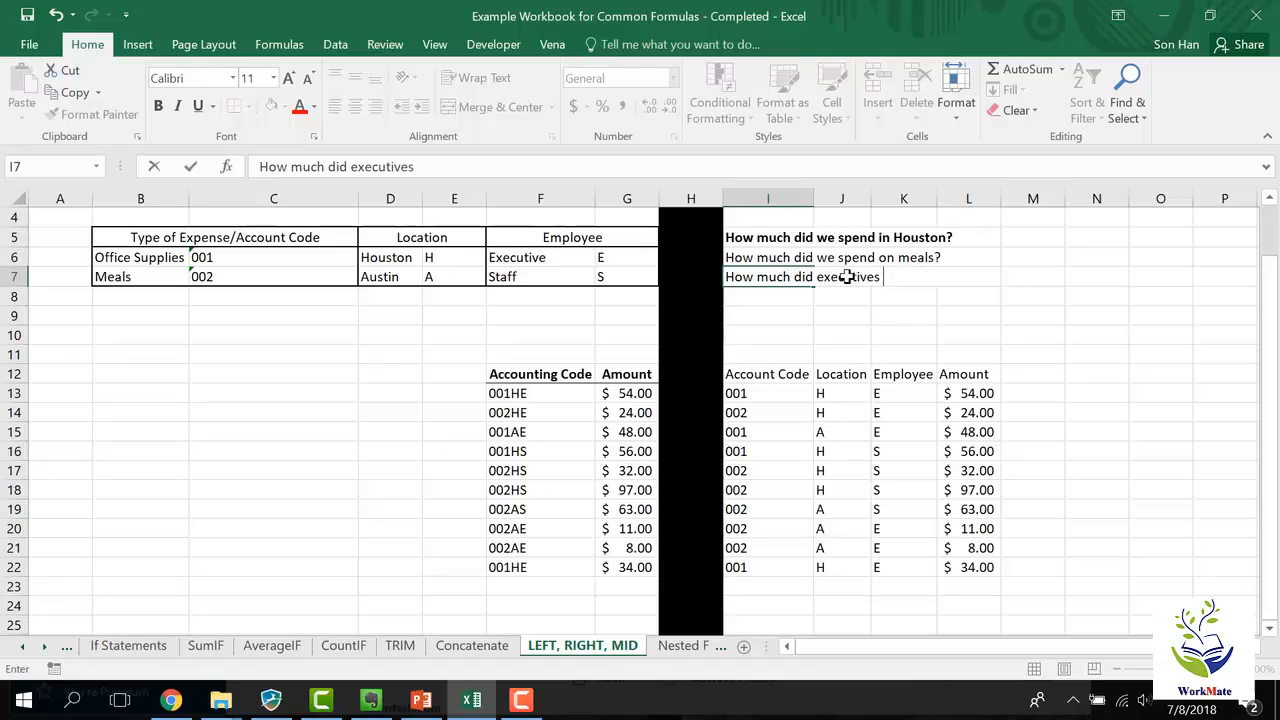
{"action": "key", "text": "BackSpace"}
{"action": "type", "text": "spend?"}
{"action": "key", "text": "Return"}
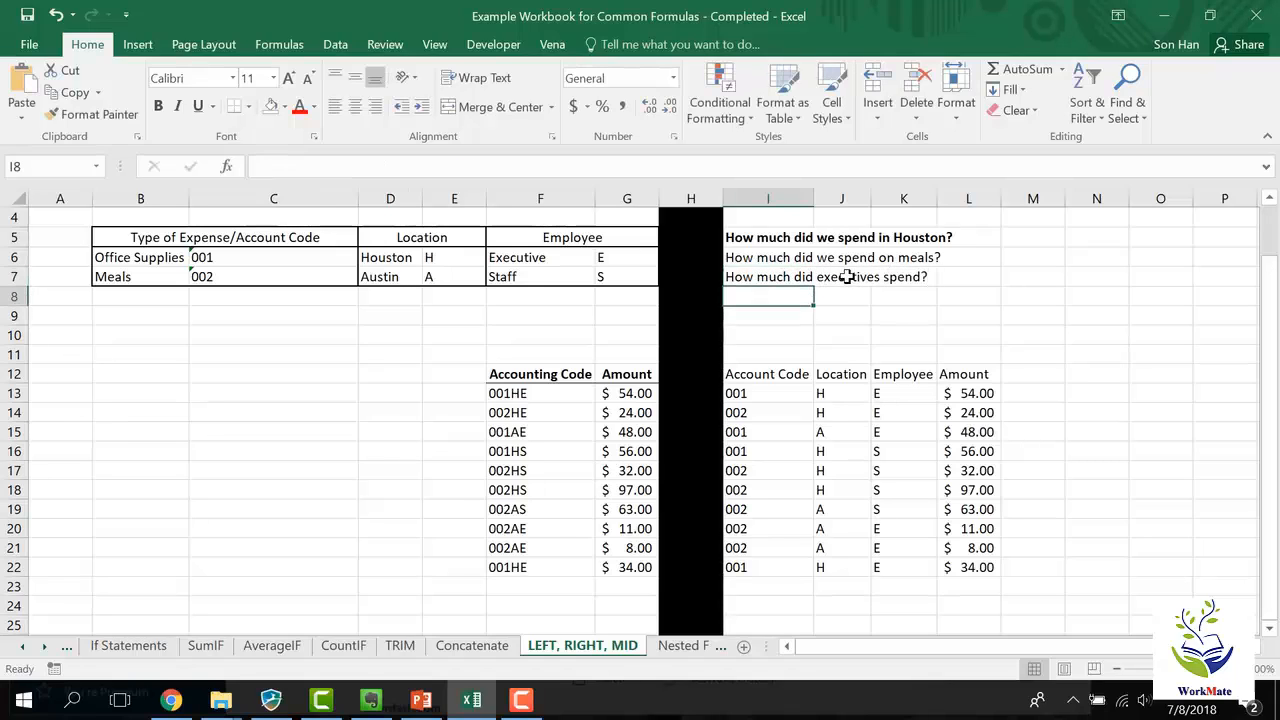
Make the three questions in I5:I7 bold and narrow column I slightly
{"action": "left_click", "coordinate": [780, 278]}
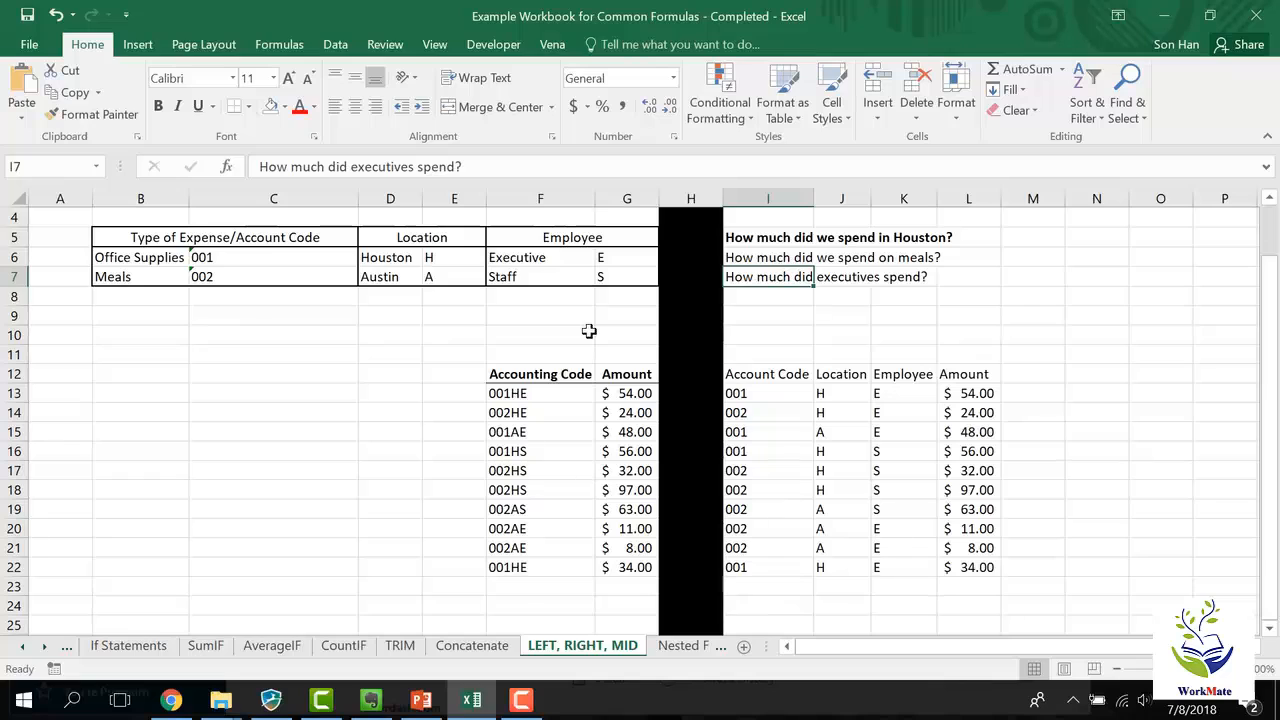
{"action": "key", "text": "shift+Up"}
{"action": "key", "text": "shift+Up"}
{"action": "key", "text": "ctrl+b"}
{"action": "key", "text": "ctrl+b"}
{"action": "key", "text": "ctrl+b"}
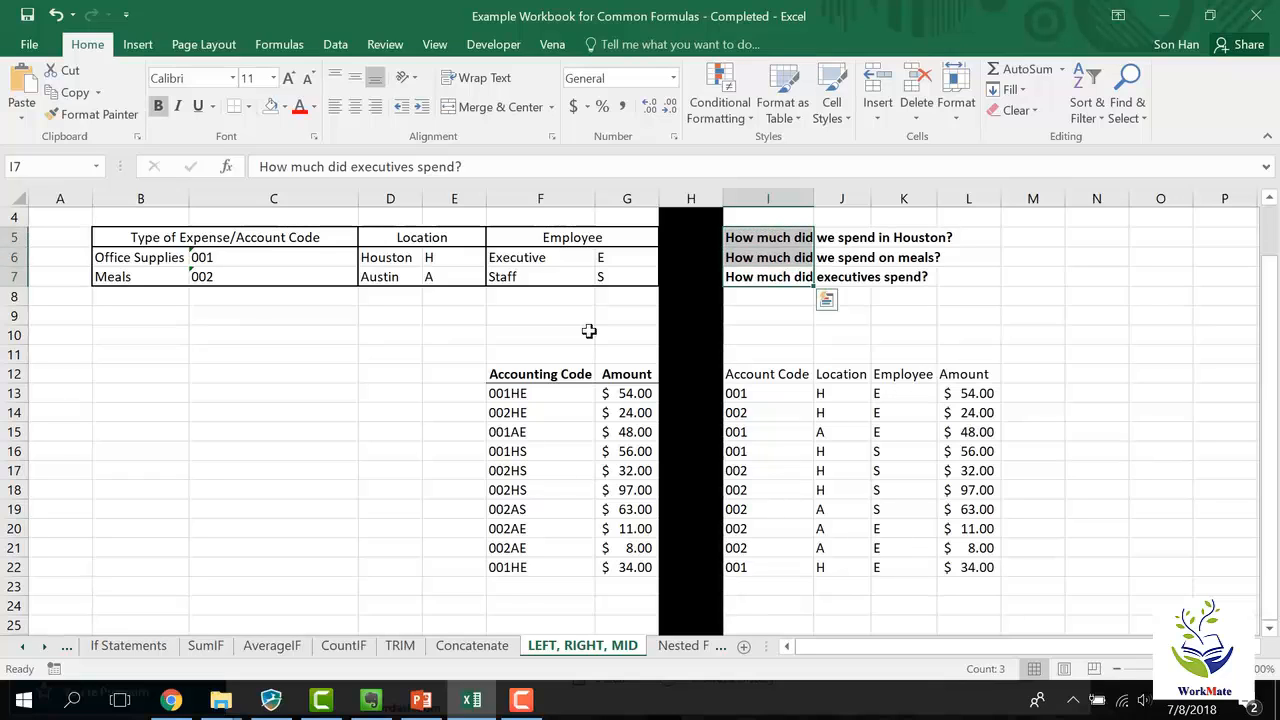
{"action": "left_click_drag", "start_coordinate": [814, 199], "coordinate": [811, 199]}
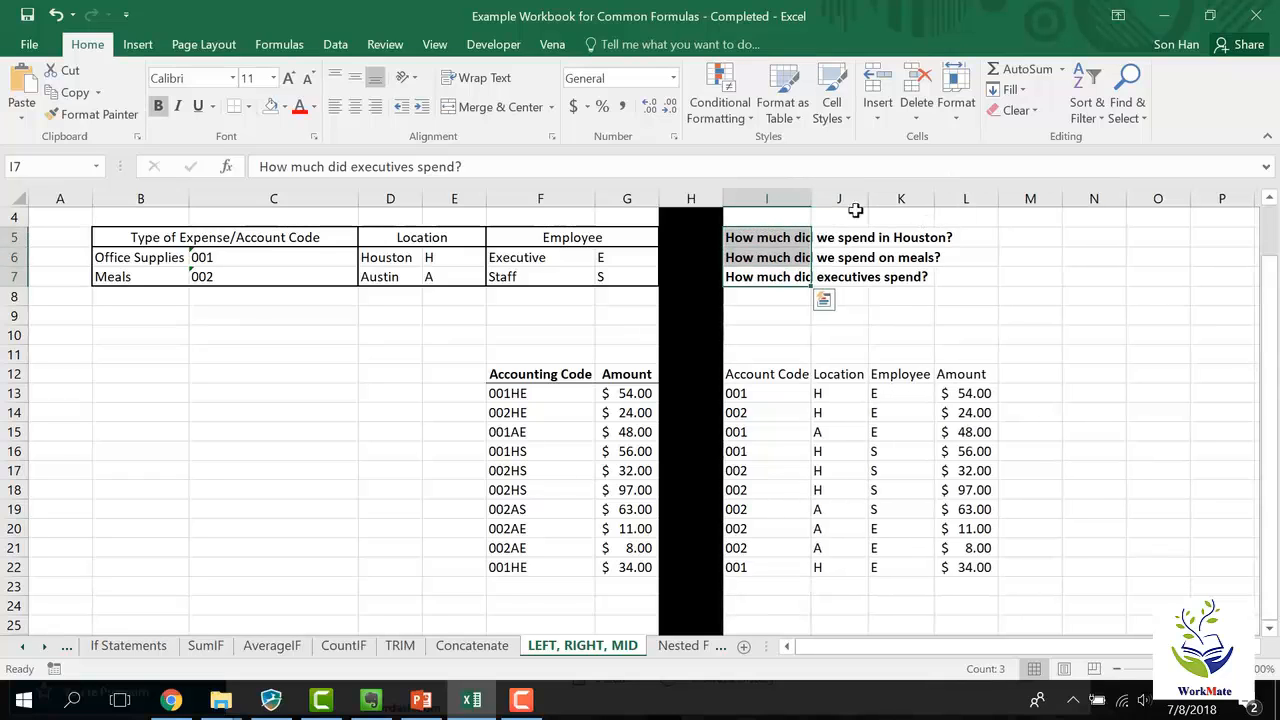
Calculate the Houston spending in M5 with =SUMIF(J13:J22,E6,L13:L22), matching the location column against the Houston code
{"action": "left_click", "coordinate": [1051, 237]}
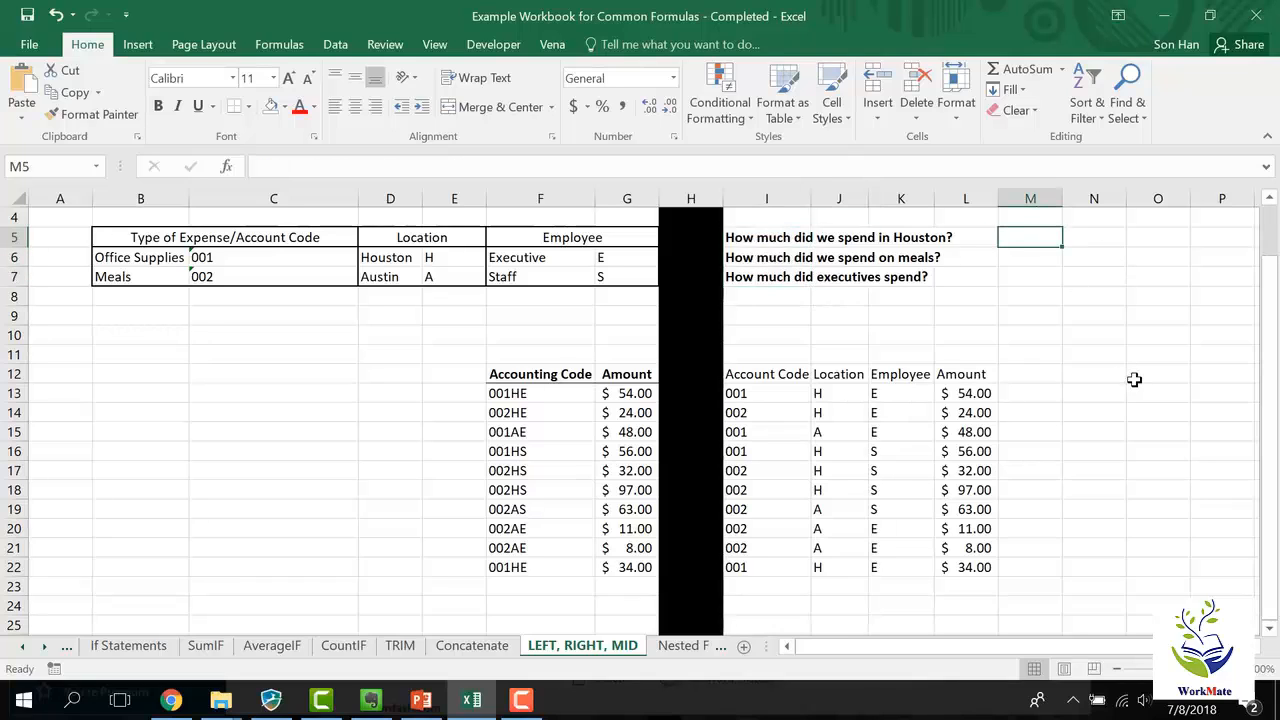
{"action": "type", "text": "="}
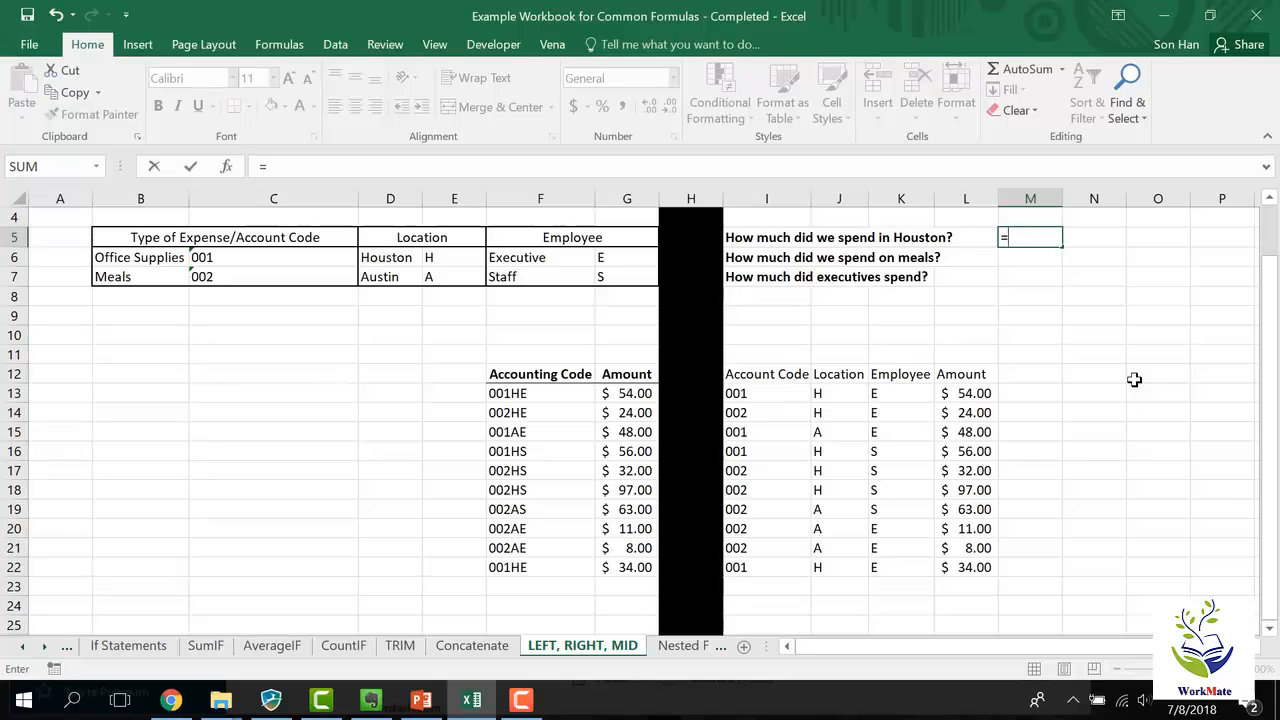
{"action": "type", "text": "sumif("}
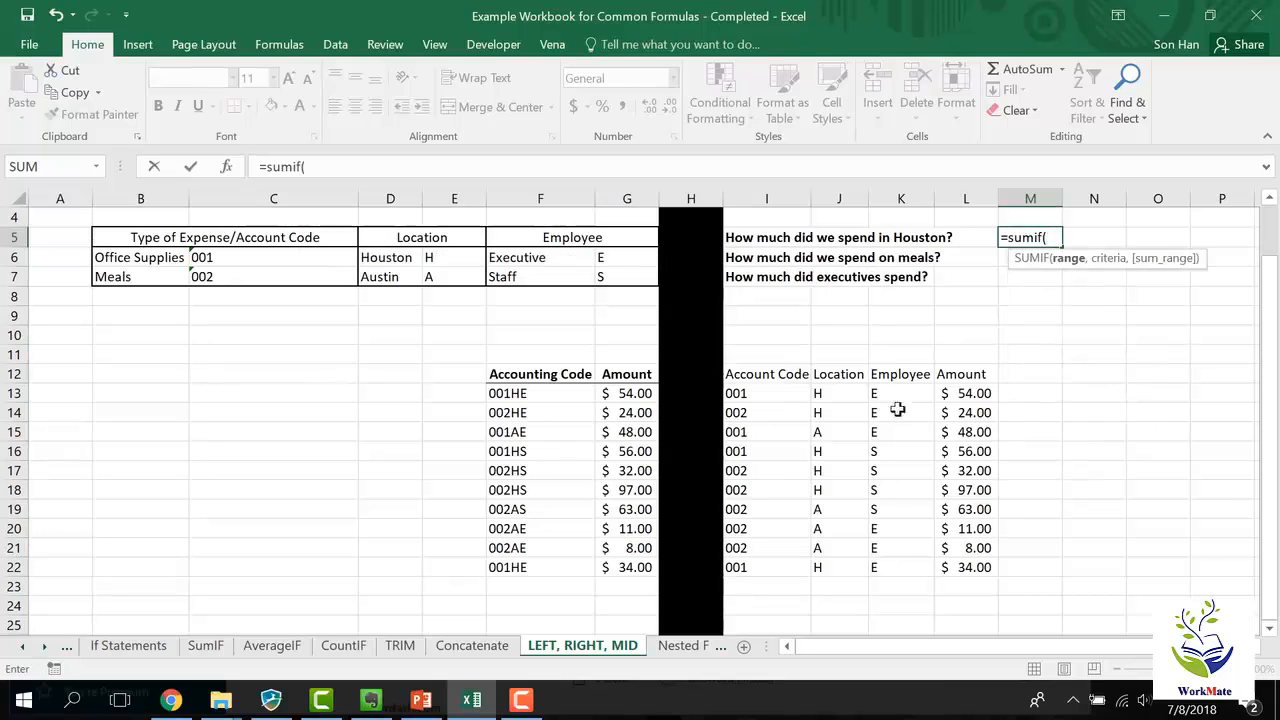
{"action": "left_click", "coordinate": [832, 394]}
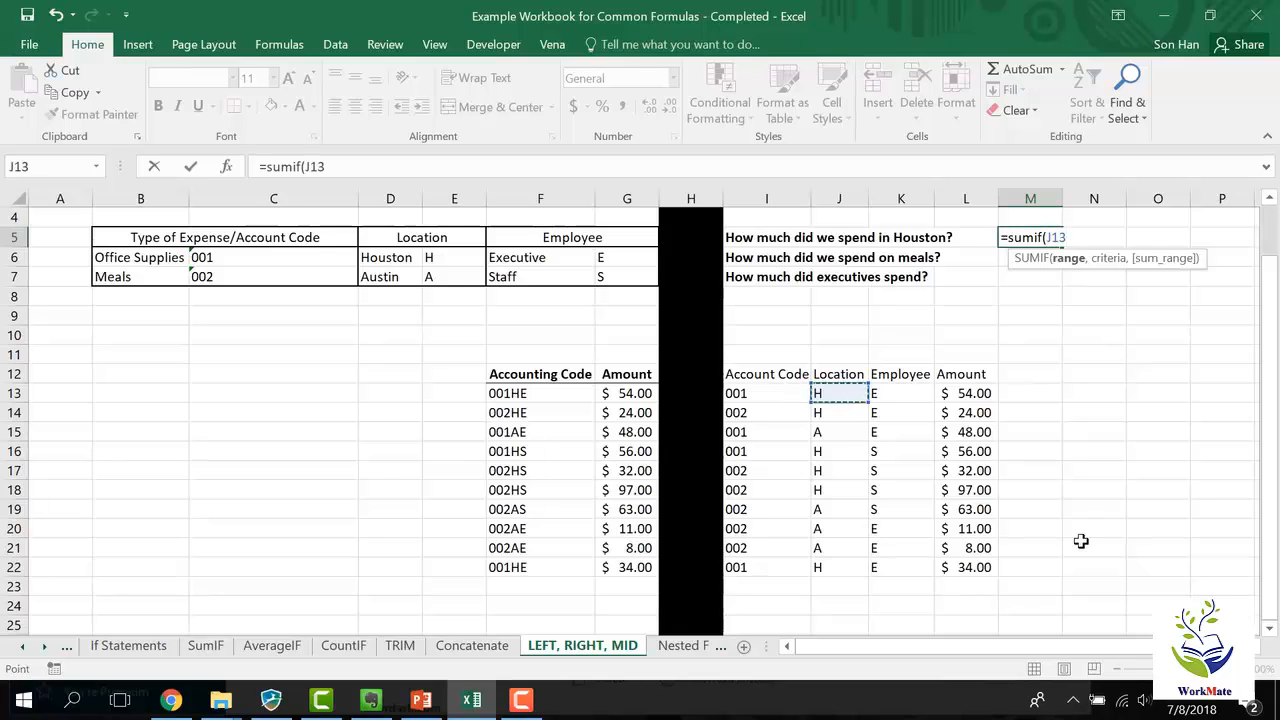
{"action": "key", "text": "ctrl+shift+Down"}
{"action": "type", "text": ","}
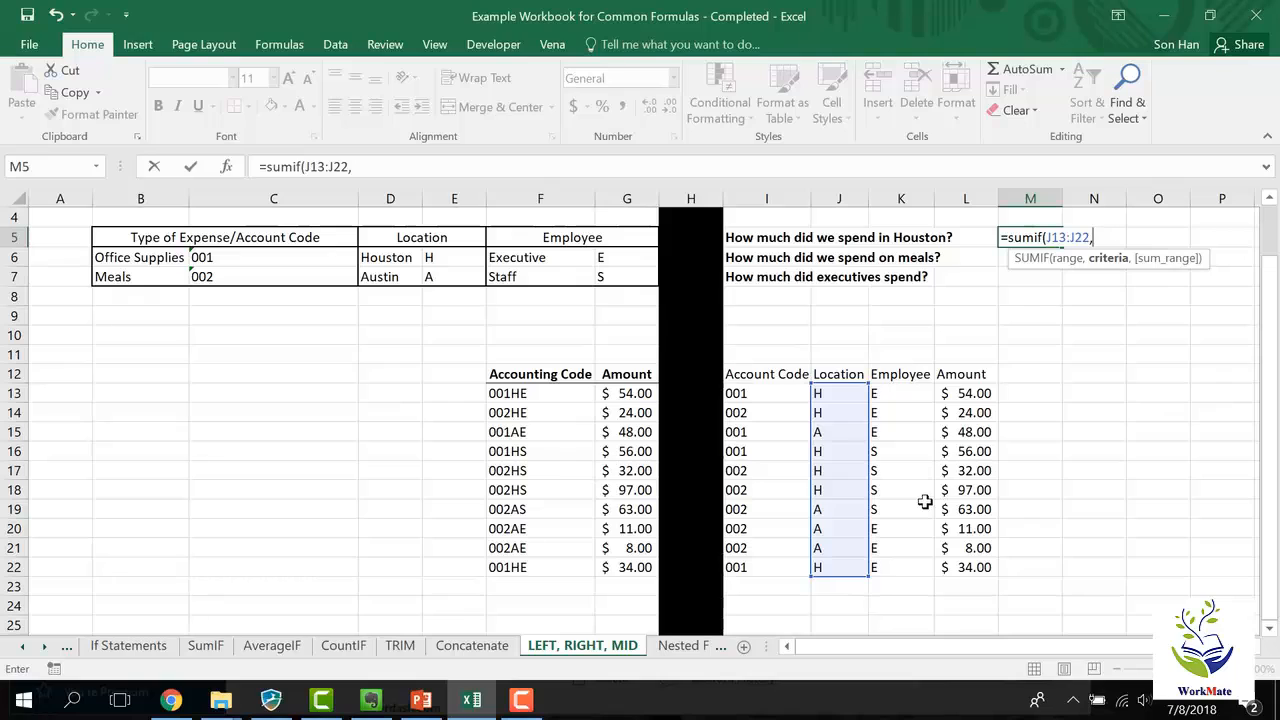
{"action": "left_click", "coordinate": [430, 237]}
{"action": "left_click", "coordinate": [454, 257]}
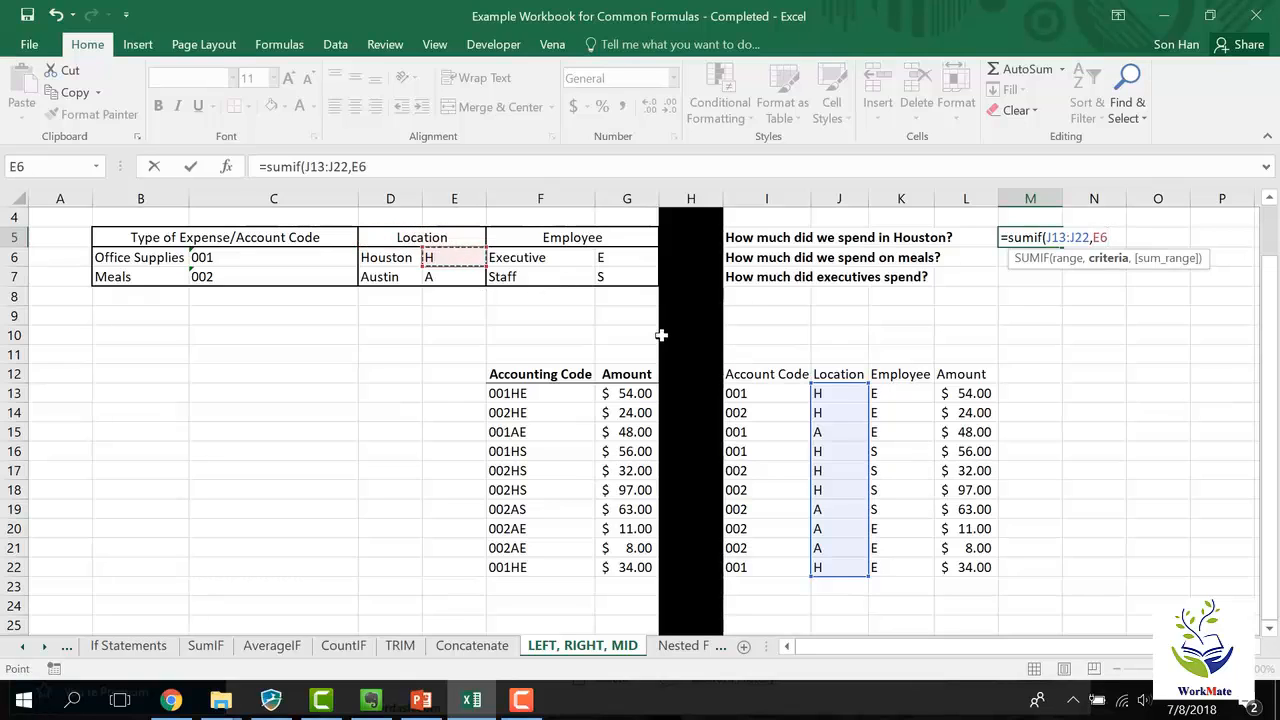
{"action": "type", "text": ","}
{"action": "left_click", "coordinate": [985, 400]}
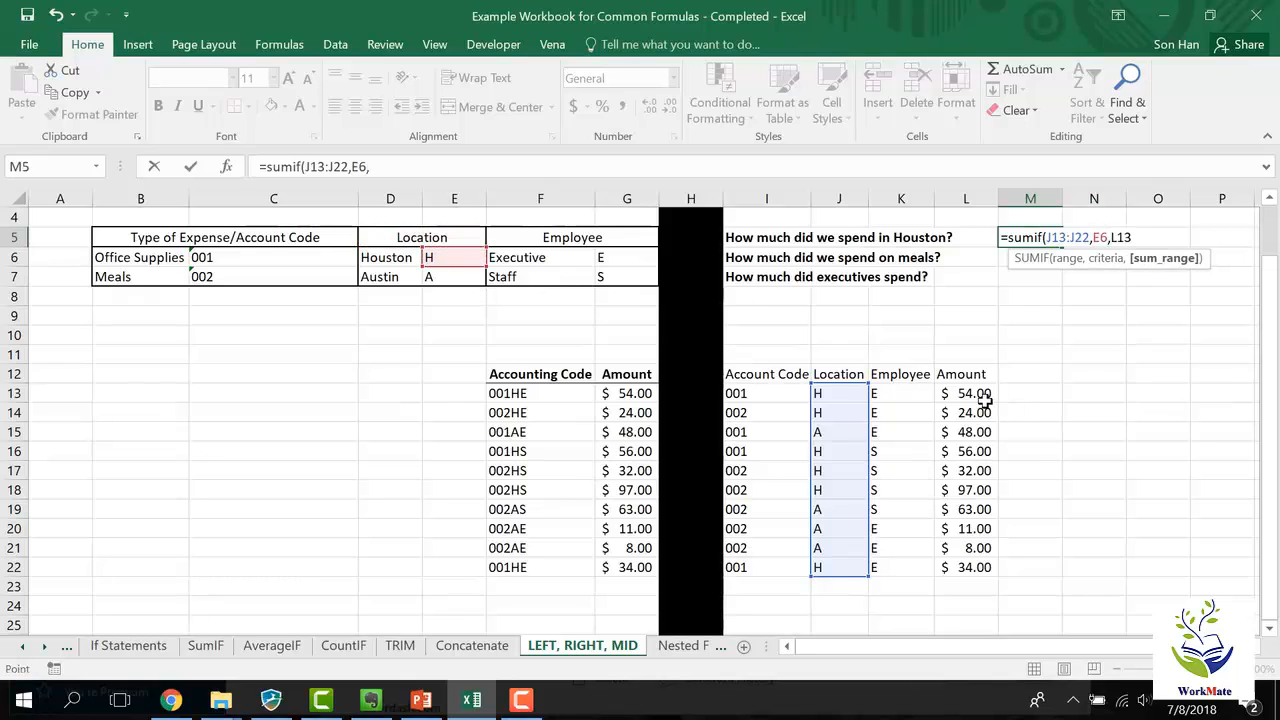
{"action": "key", "text": "ctrl+shift+Right"}
{"action": "key", "text": "ctrl+shift+Left"}
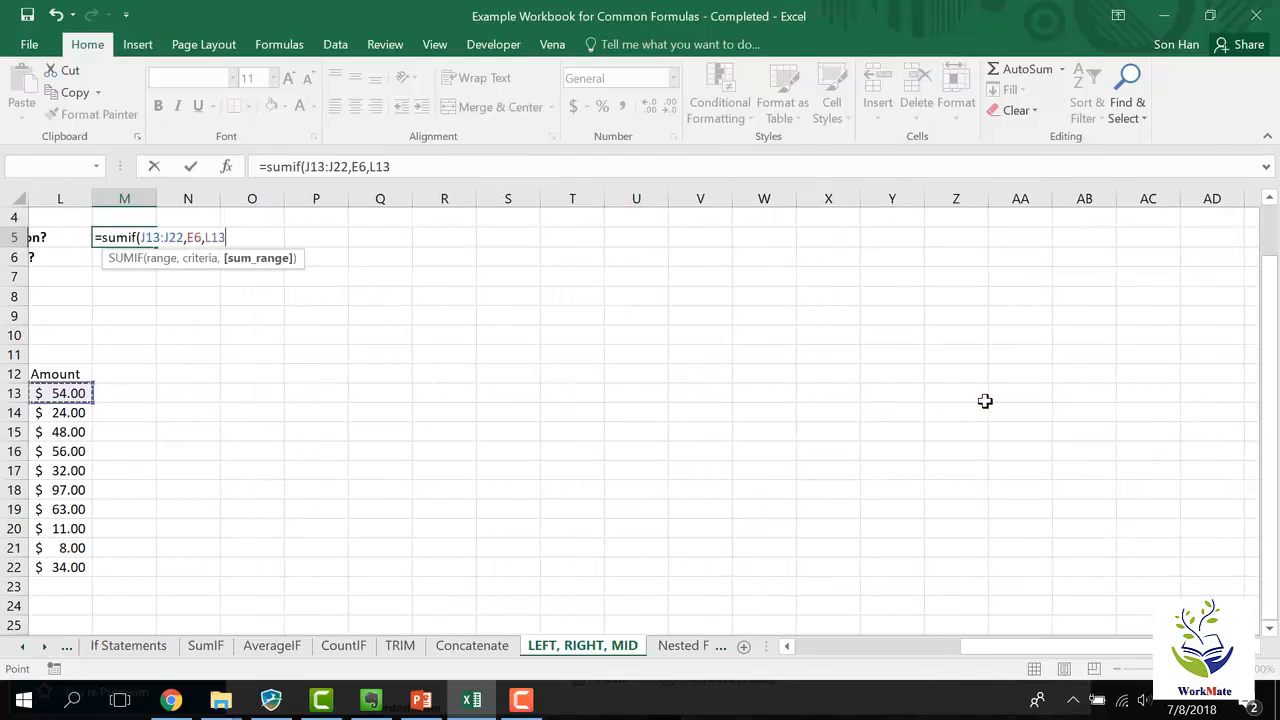
{"action": "key", "text": "shift+Down"}
{"action": "key", "text": "shift+Down"}
{"action": "key", "text": "shift+Down"}
{"action": "key", "text": "shift+Down"}
{"action": "key", "text": "shift+Down"}
{"action": "key", "text": "shift+Down"}
{"action": "key", "text": "shift+Down"}
{"action": "key", "text": "shift+Down"}
{"action": "key", "text": "shift+Down"}
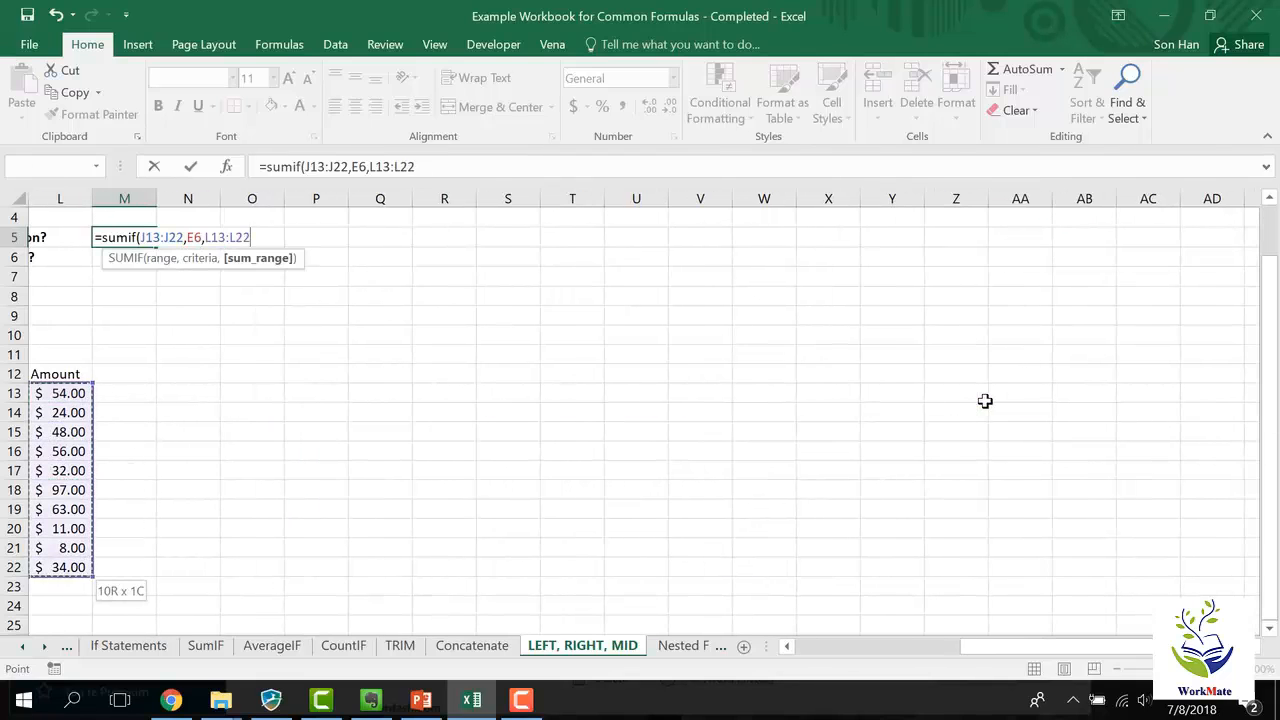
{"action": "type", "text": ")"}
{"action": "key", "text": "Return"}
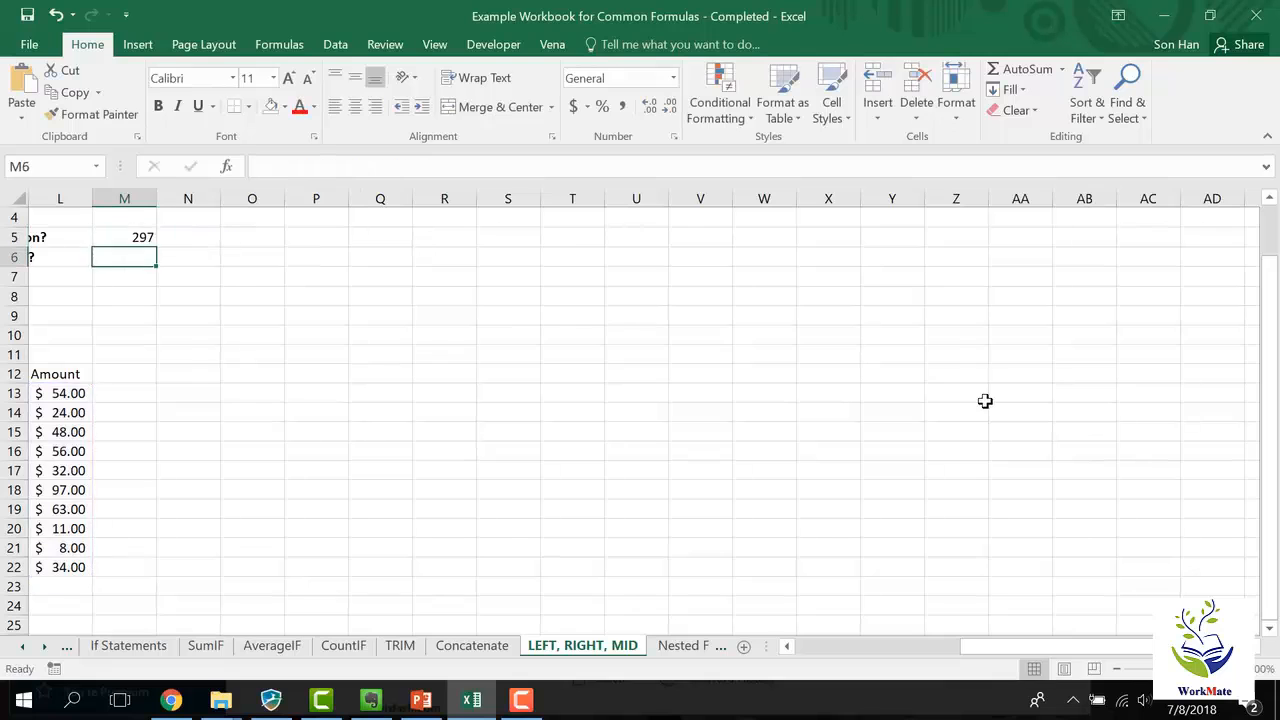
Format the Houston spending result in M5 as Accounting with a dollar sign
{"action": "key", "text": "Left"}
{"action": "key", "text": "Left"}
{"action": "key", "text": "Left"}
{"action": "key", "text": "Left"}
{"action": "key", "text": "Left"}
{"action": "key", "text": "Left"}
{"action": "key", "text": "Left"}
{"action": "key", "text": "Left"}
{"action": "key", "text": "Left"}
{"action": "key", "text": "Left"}
{"action": "key", "text": "Left"}
{"action": "key", "text": "Right"}
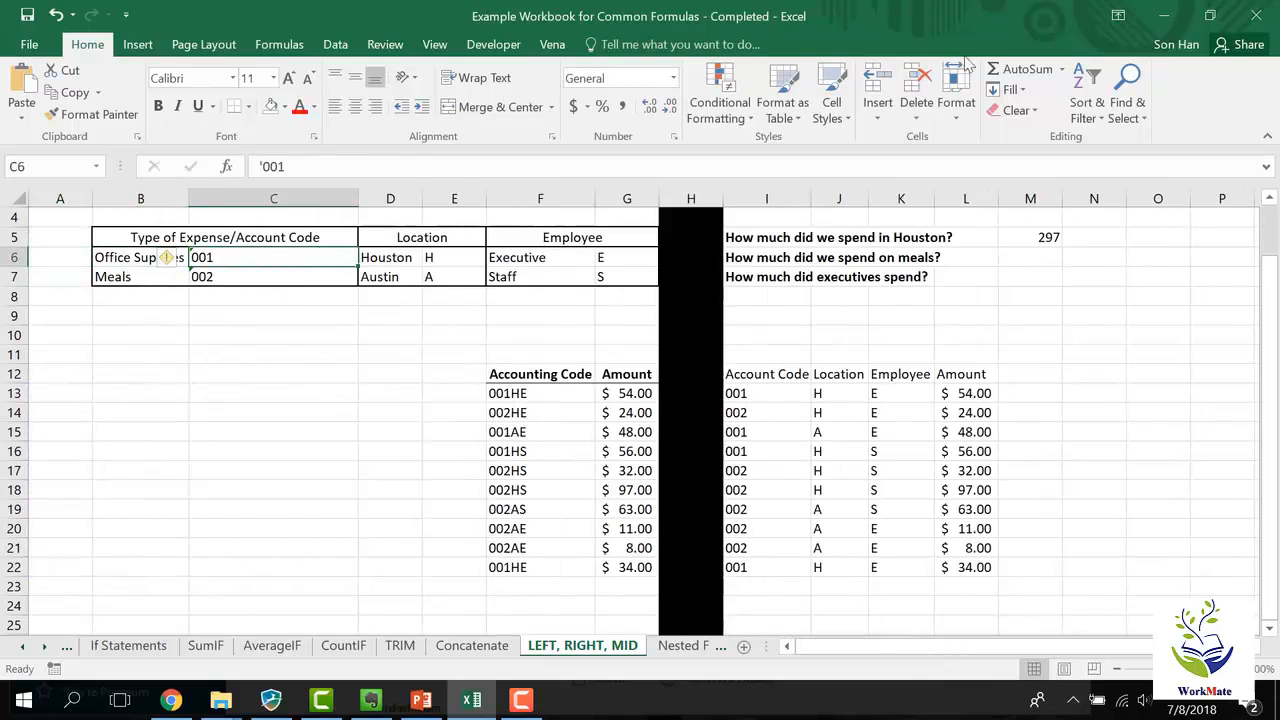
{"action": "left_click", "coordinate": [1016, 237]}
{"action": "left_click", "coordinate": [574, 107]}
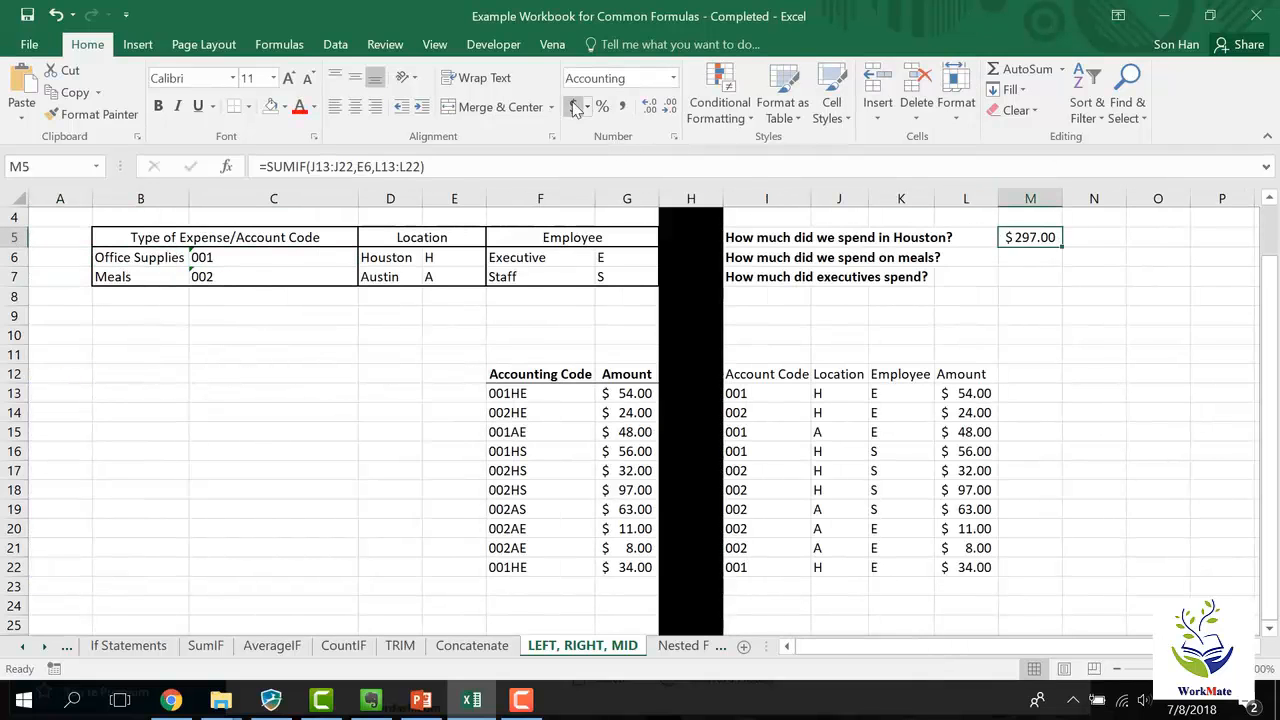
Calculate the meals spending in M6 with =SUMIF(I13:I22,C7,L13:L22) and format the cell as Accounting
{"action": "key", "text": "Return"}
{"action": "type", "text": "=su"}
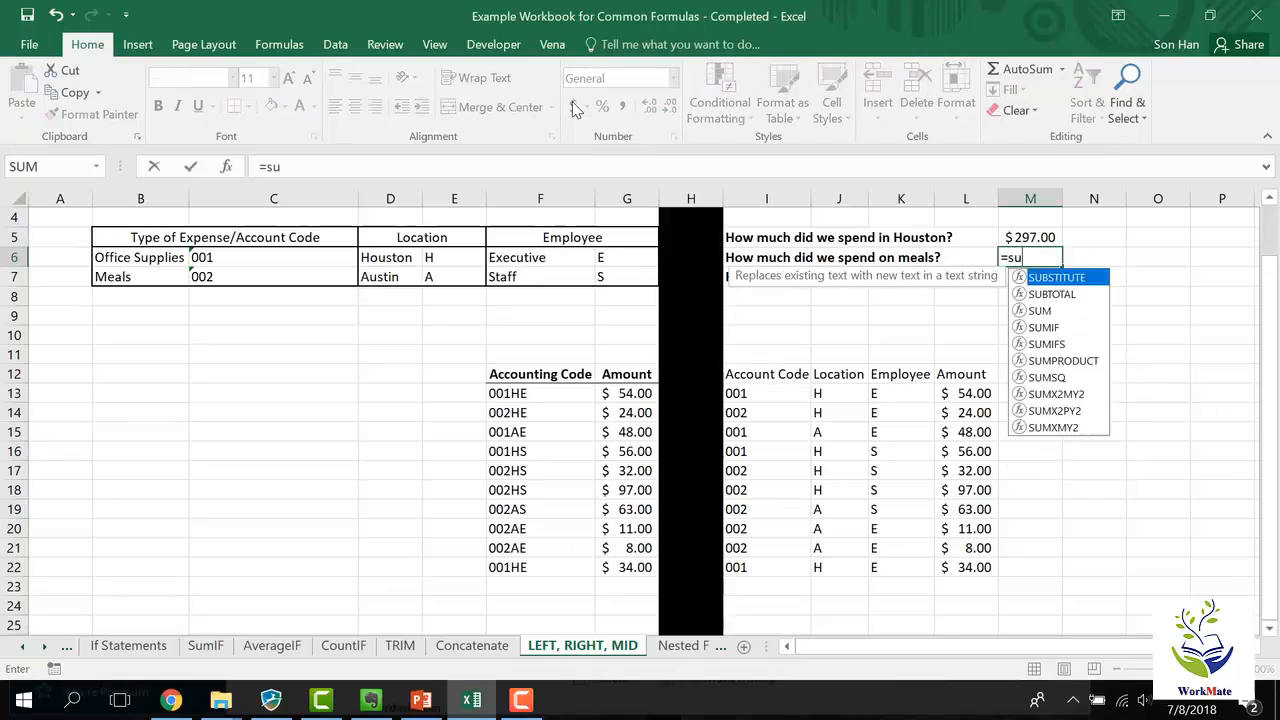
{"action": "type", "text": "mif("}
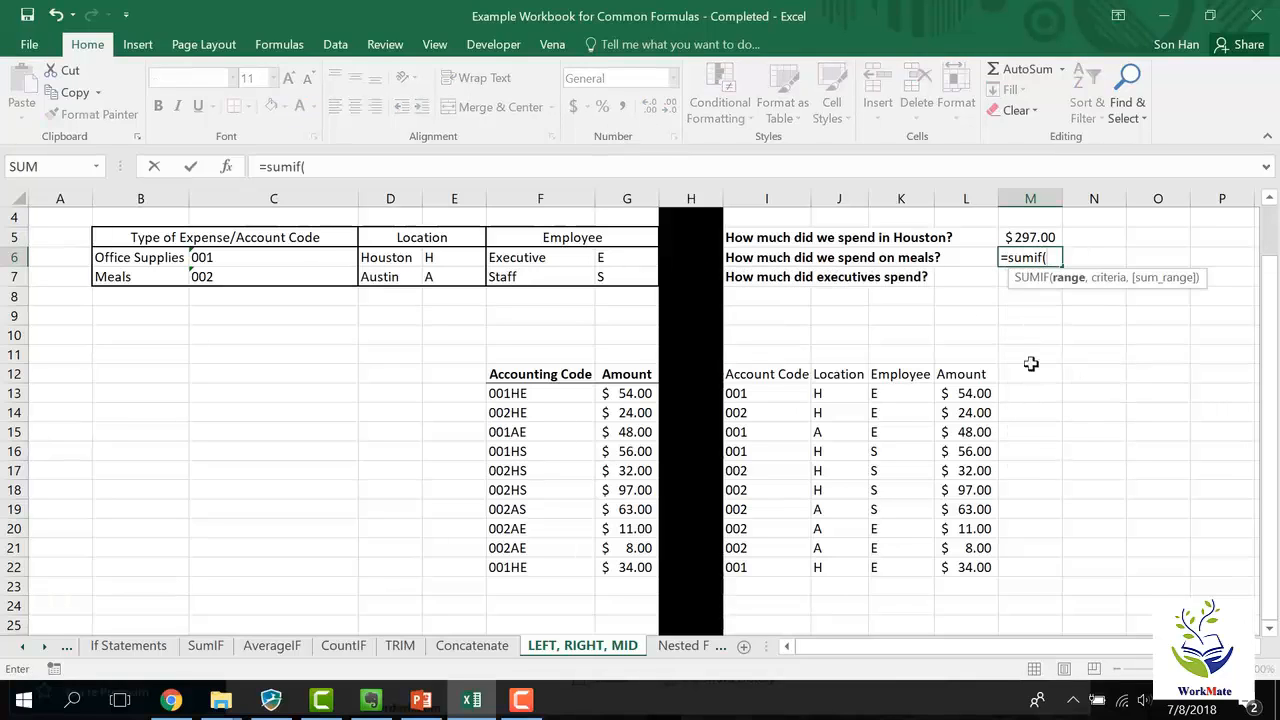
{"action": "left_click", "coordinate": [757, 395]}
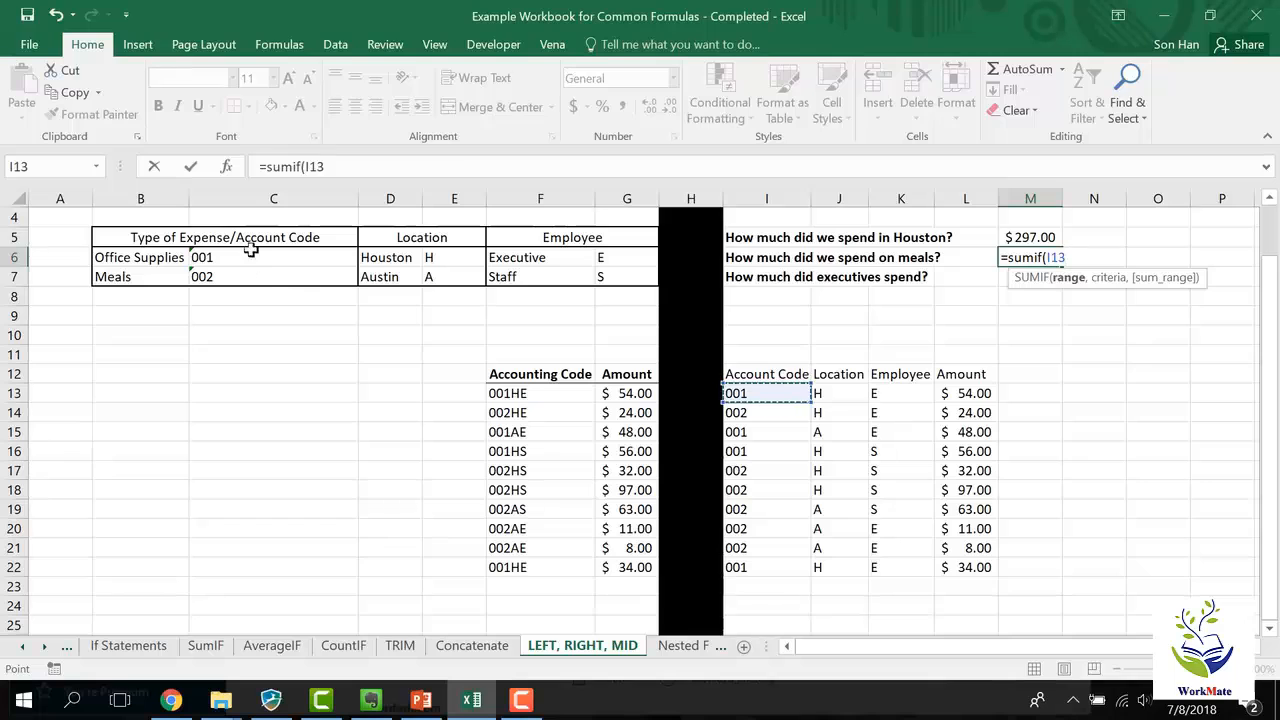
{"action": "key", "text": "ctrl+shift+Down"}
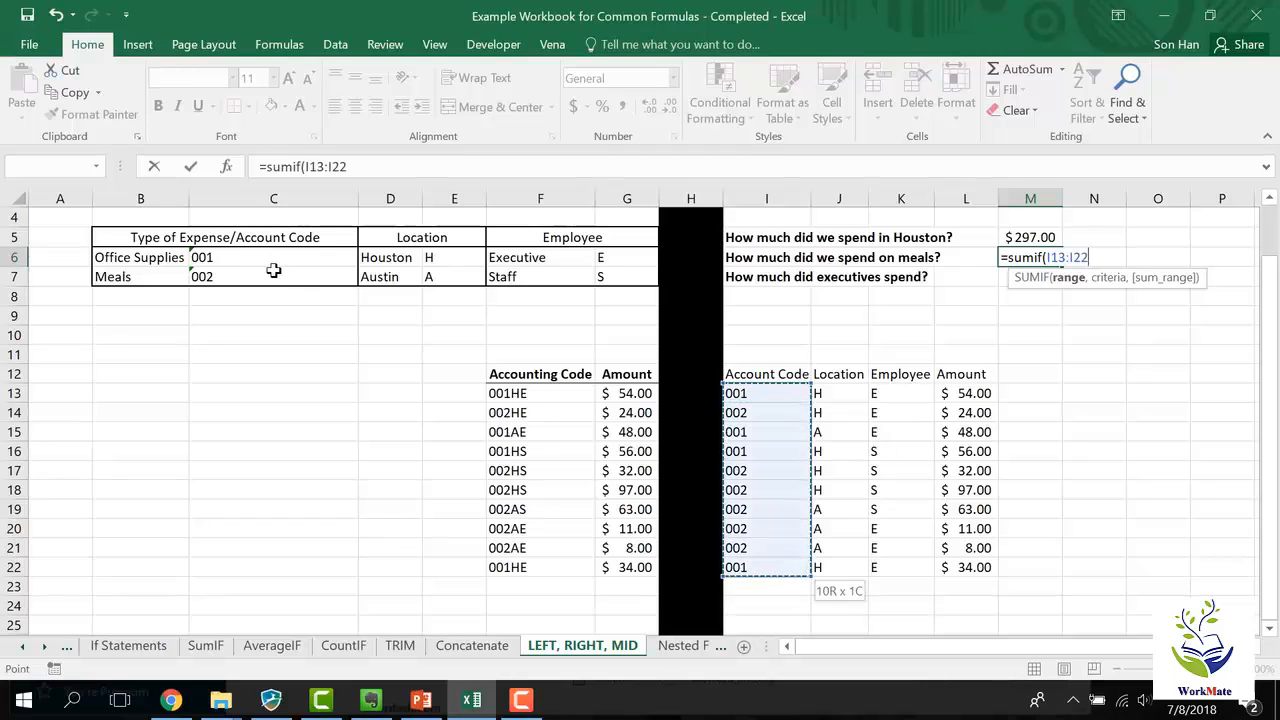
{"action": "type", "text": ","}
{"action": "left_click", "coordinate": [277, 274]}
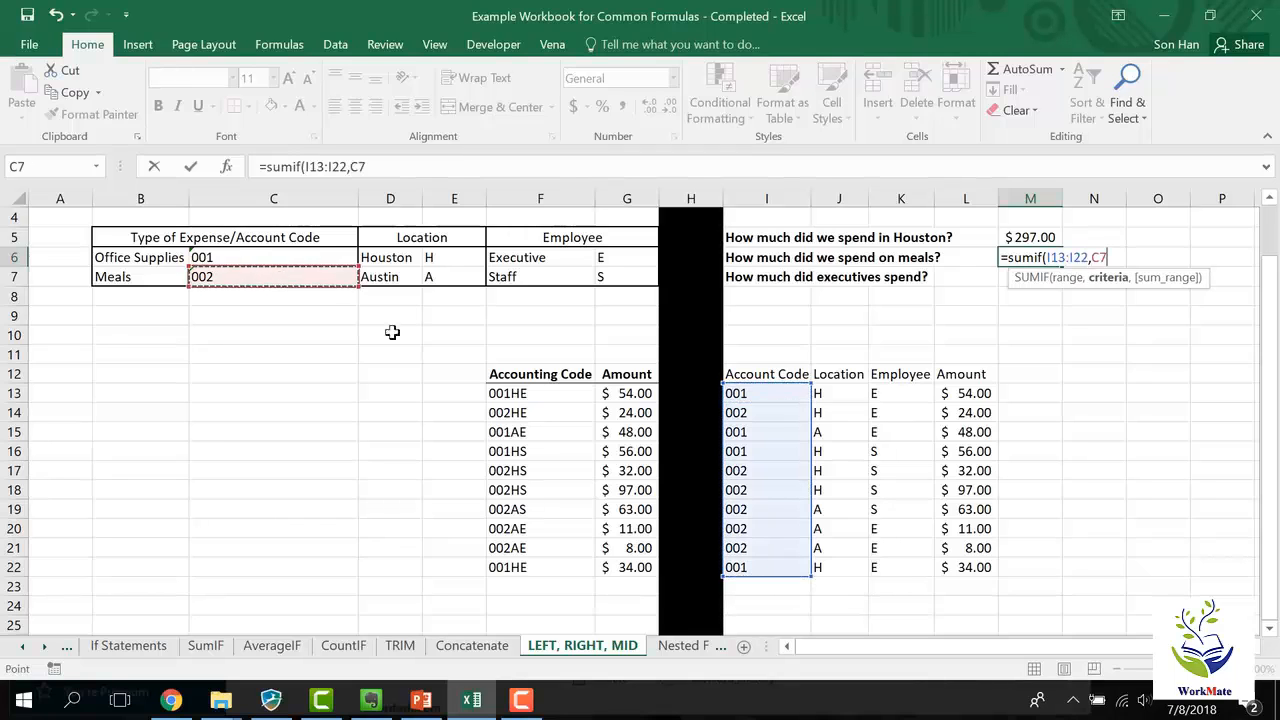
{"action": "type", "text": ","}
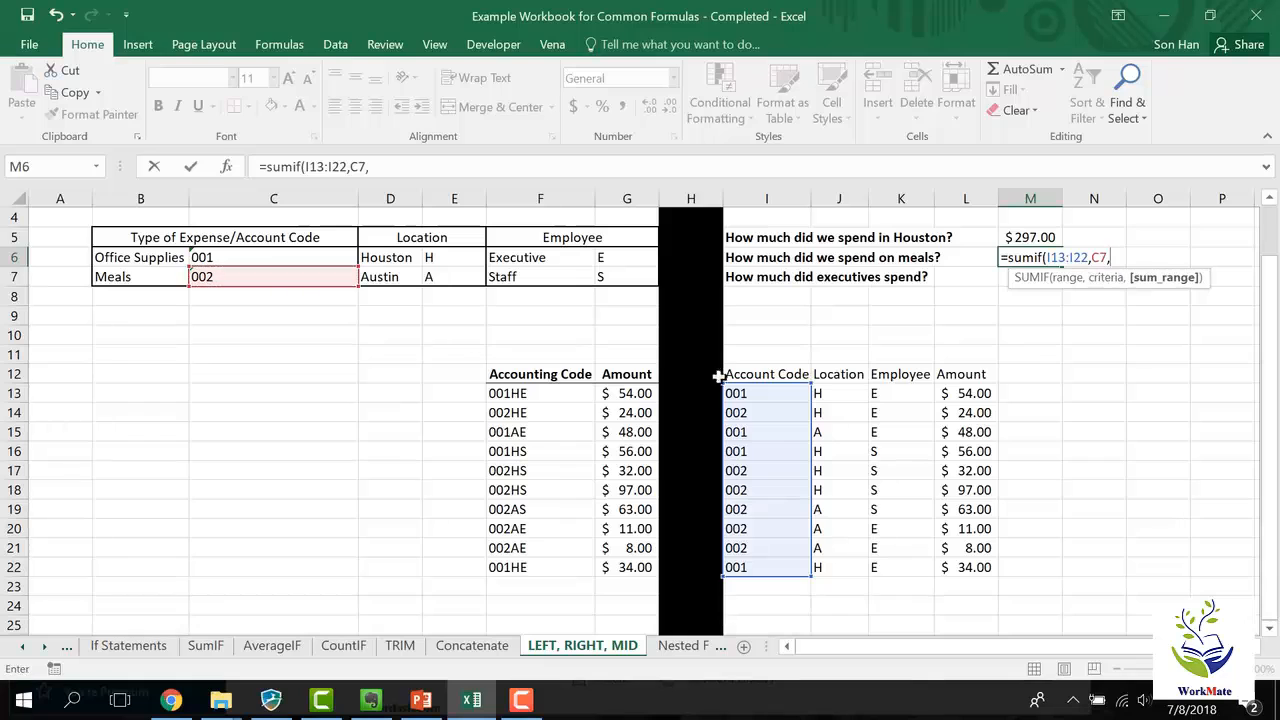
{"action": "left_click", "coordinate": [963, 391]}
{"action": "key", "text": "ctrl+shift+Down"}
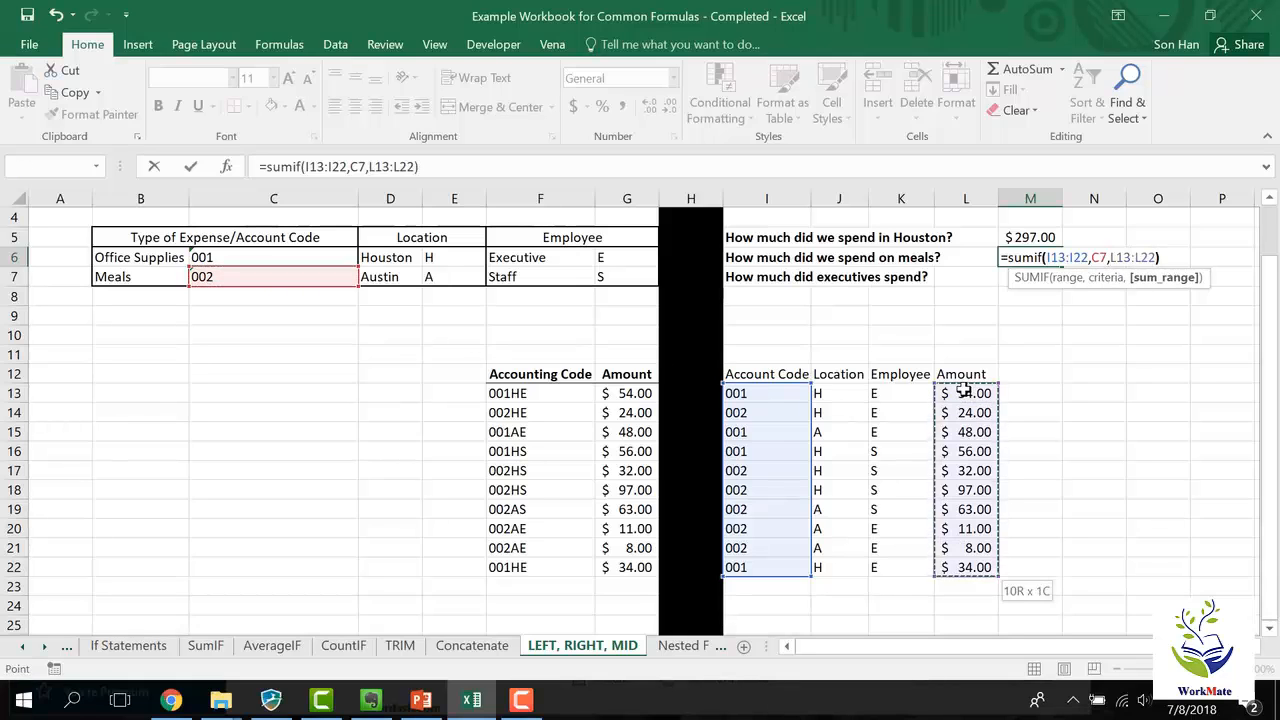
{"action": "key", "text": "Return"}
{"action": "key", "text": "Up"}
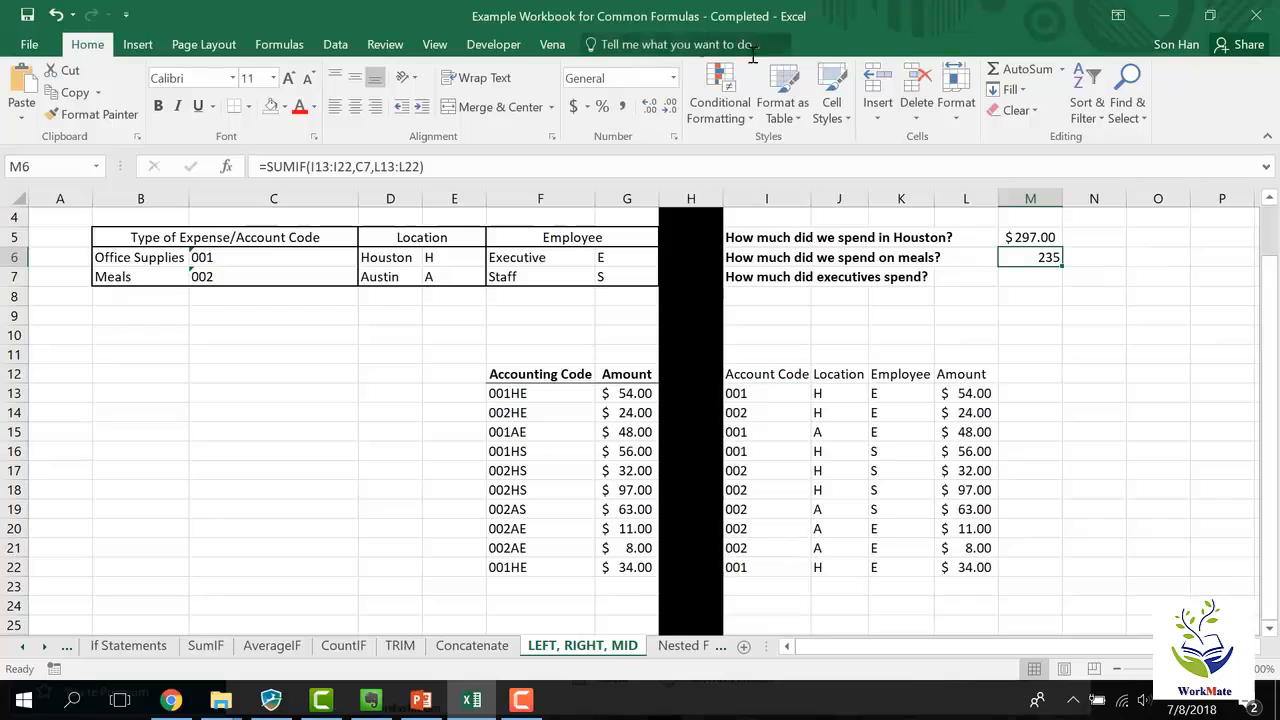
{"action": "left_click", "coordinate": [573, 107]}
Calculate the executives' spending in M7 with =SUMIF(K13:K22,G6,L13:L22) and format the cell as Accounting
{"action": "key", "text": "Down"}
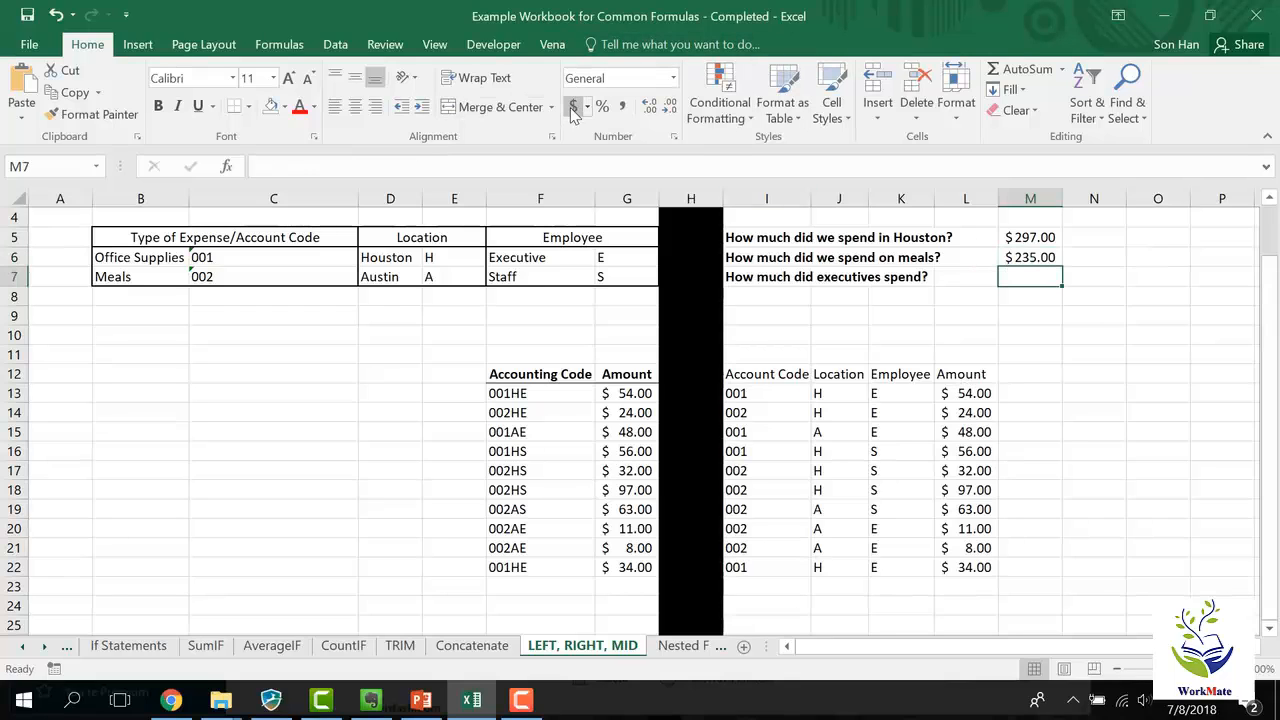
{"action": "type", "text": "="}
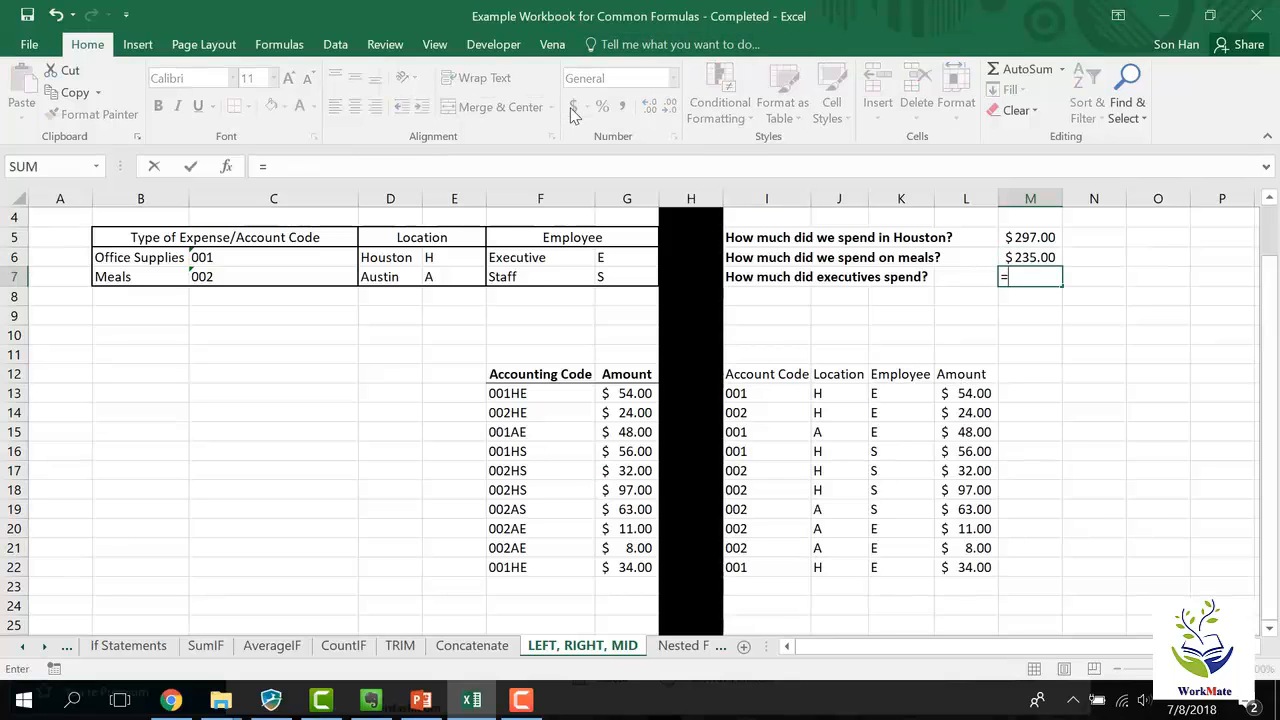
{"action": "type", "text": "sumif("}
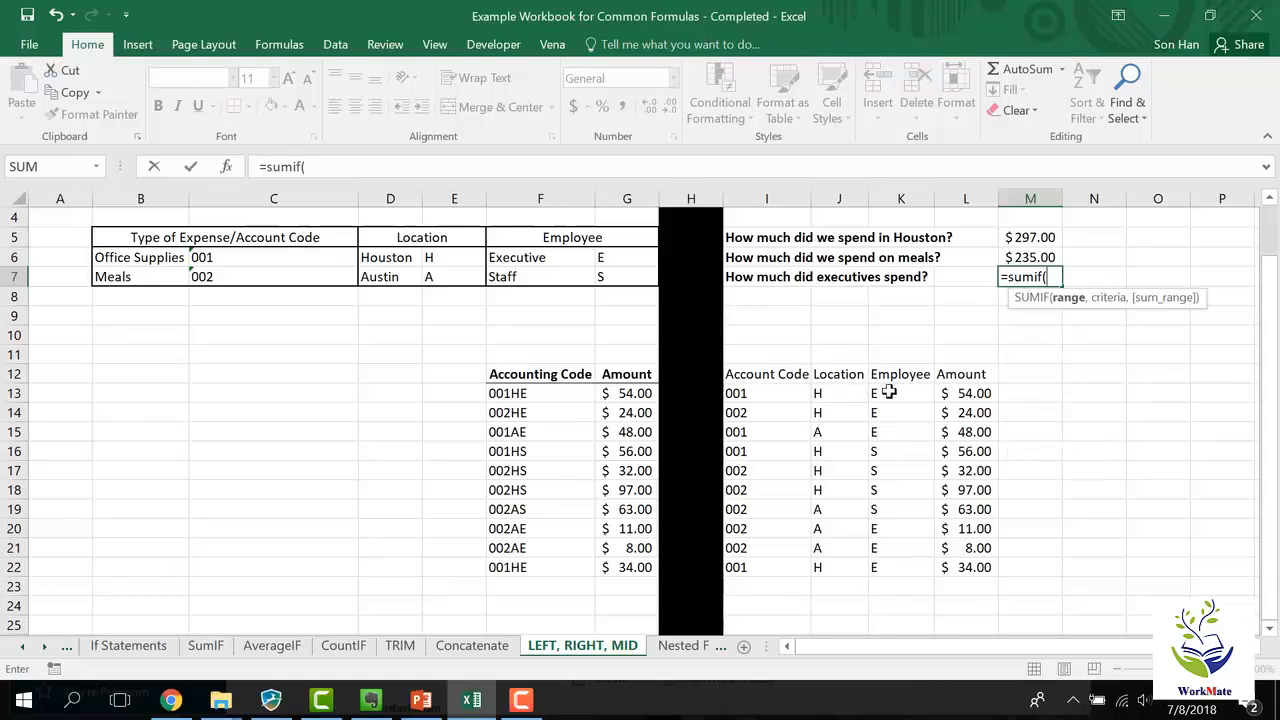
{"action": "left_click_drag", "start_coordinate": [909, 371], "coordinate": [909, 490]}
{"action": "left_click_drag", "start_coordinate": [909, 393], "coordinate": [909, 567]}
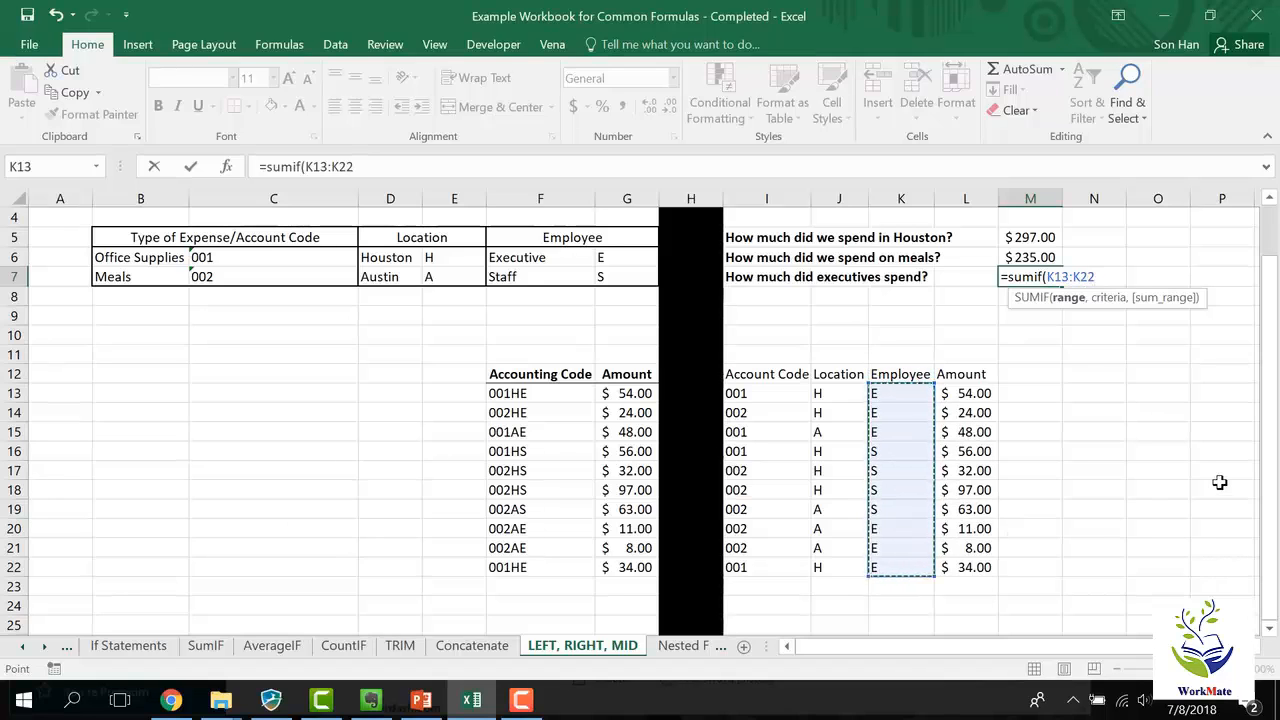
{"action": "type", "text": ","}
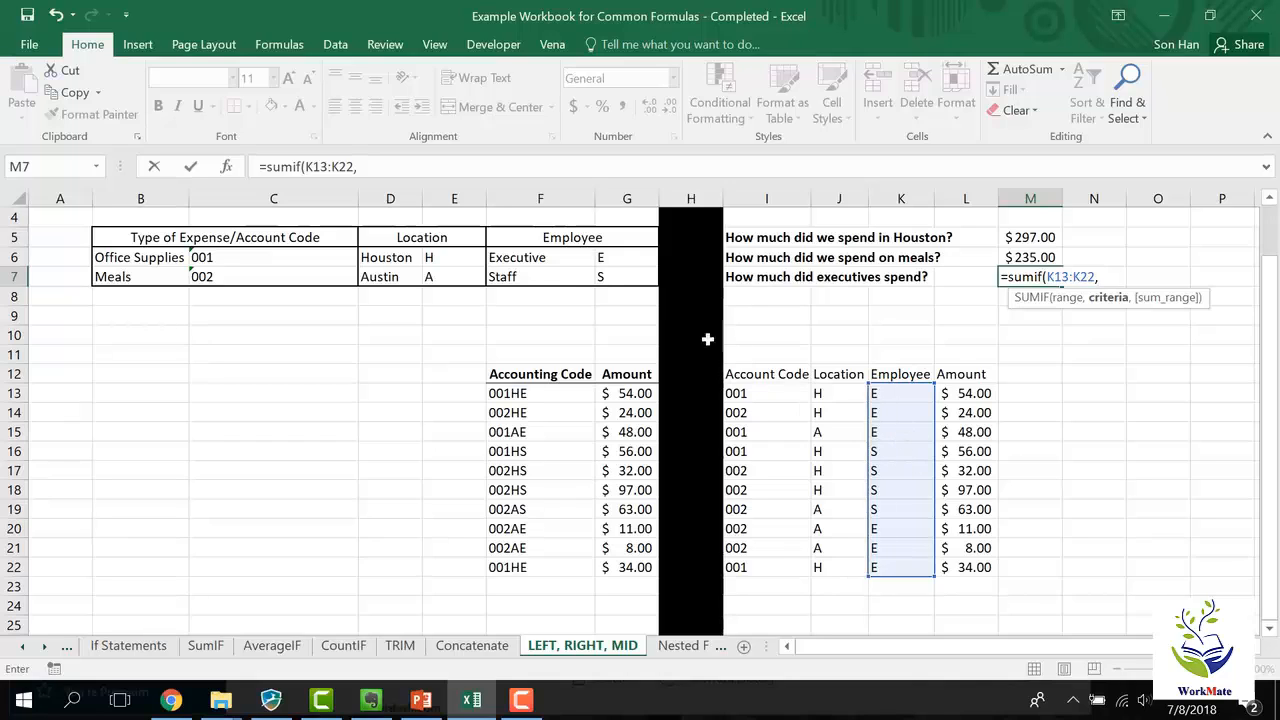
{"action": "left_click", "coordinate": [615, 256]}
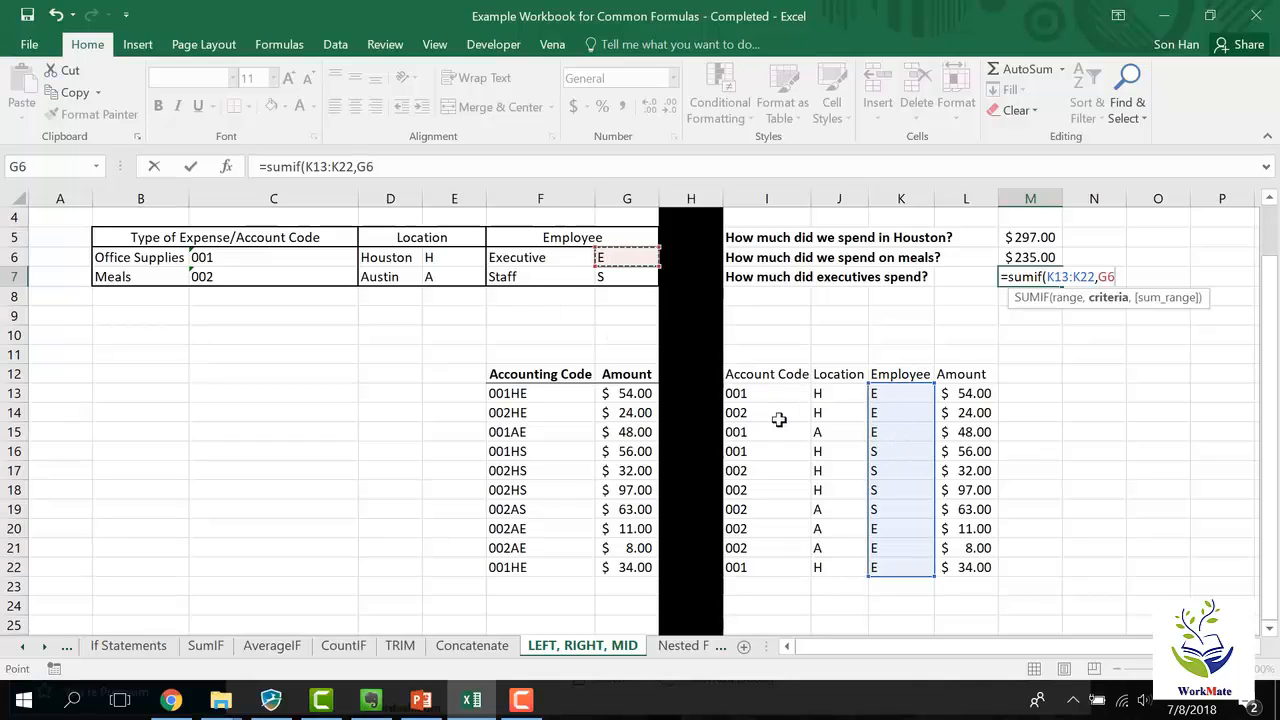
{"action": "type", "text": ","}
{"action": "left_click_drag", "start_coordinate": [962, 393], "coordinate": [977, 566]}
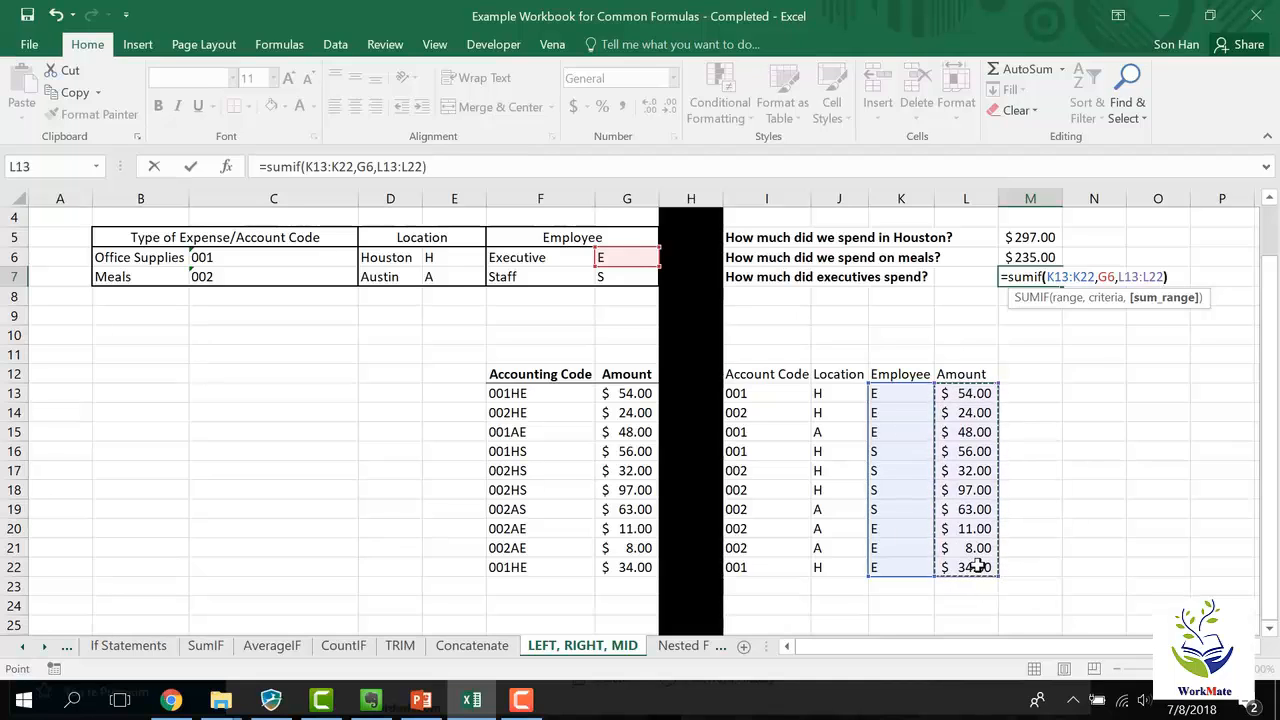
{"action": "key", "text": "Return"}
{"action": "key", "text": "Up"}
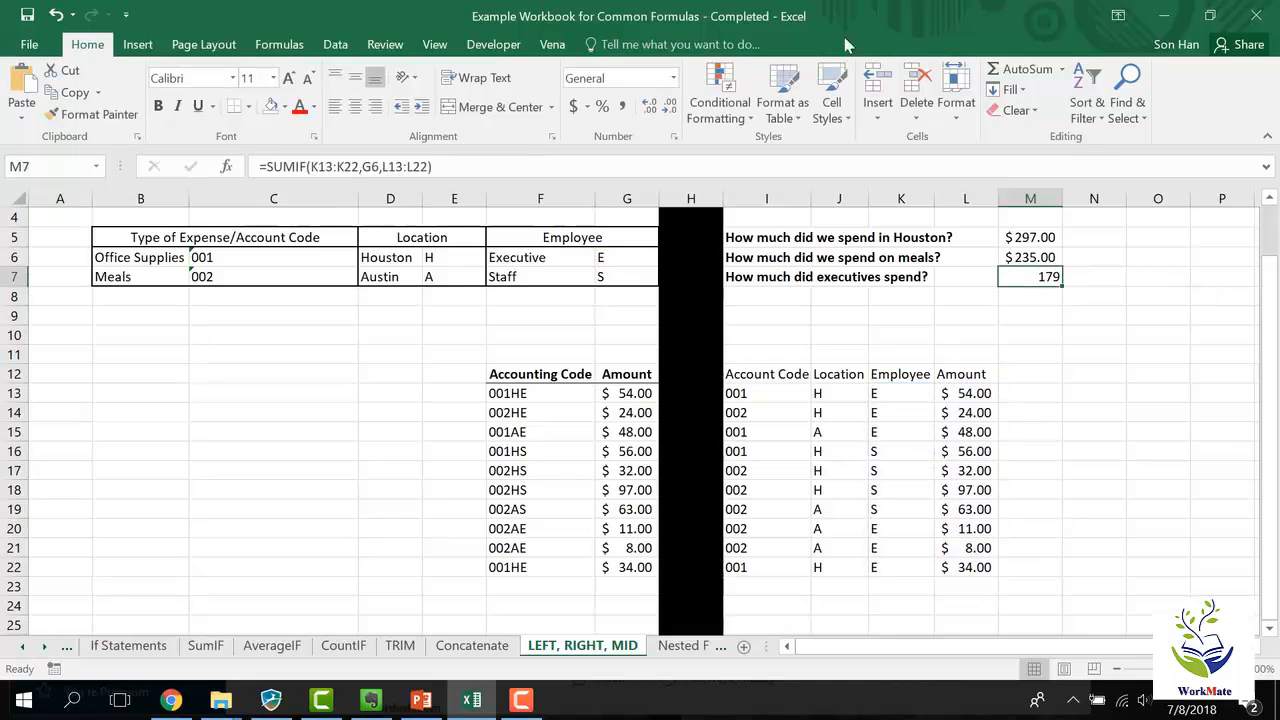
{"action": "left_click", "coordinate": [573, 106]}
{"action": "scroll", "coordinate": [1083, 283], "scroll_direction": "up", "scroll_amount": 1}
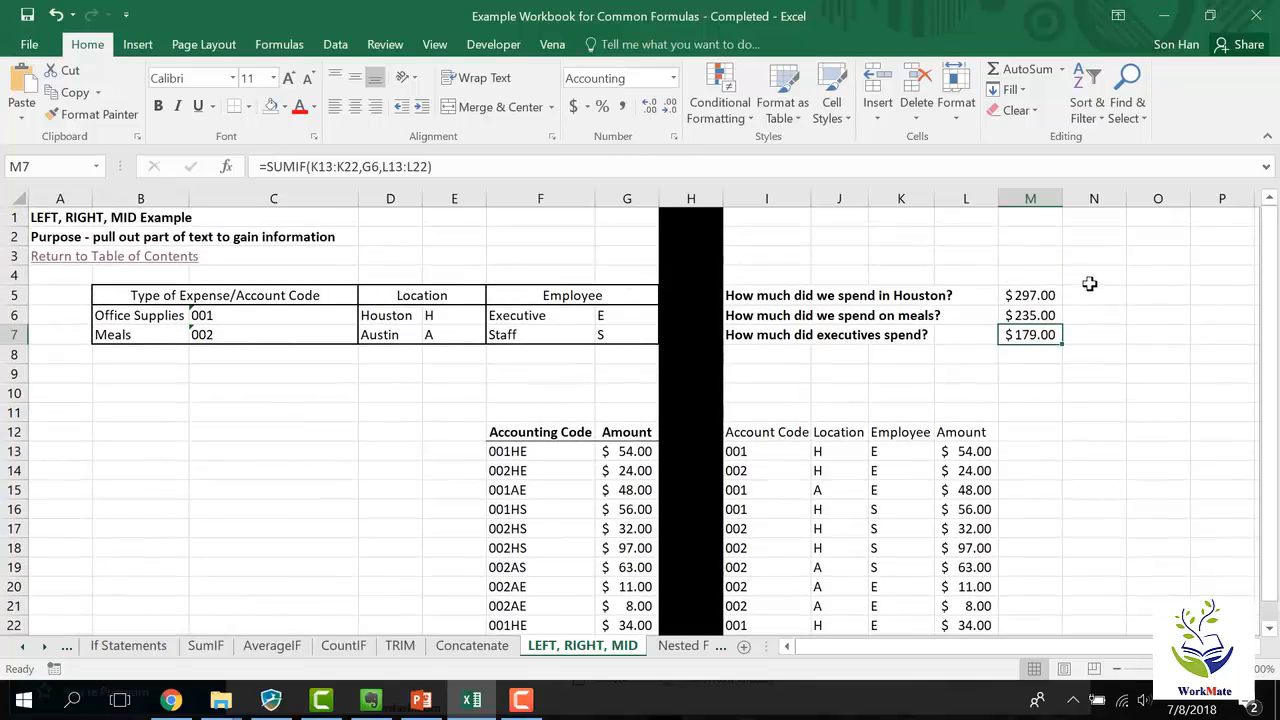
{"action": "left_click", "coordinate": [1097, 283]}
Sum the split table's amounts in L23 with =SUM(L13:L22)
{"action": "scroll", "coordinate": [974, 526], "scroll_direction": "down", "scroll_amount": 1}
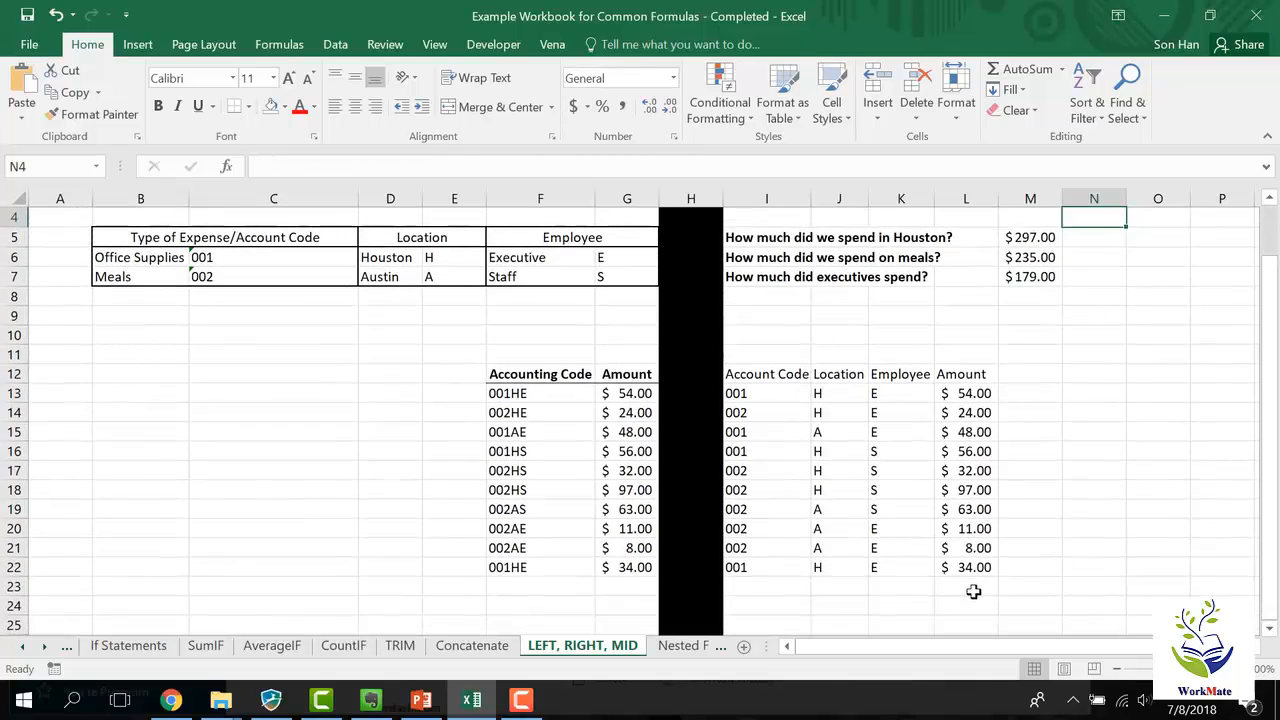
{"action": "left_click", "coordinate": [968, 589]}
{"action": "type", "text": "=sum("}
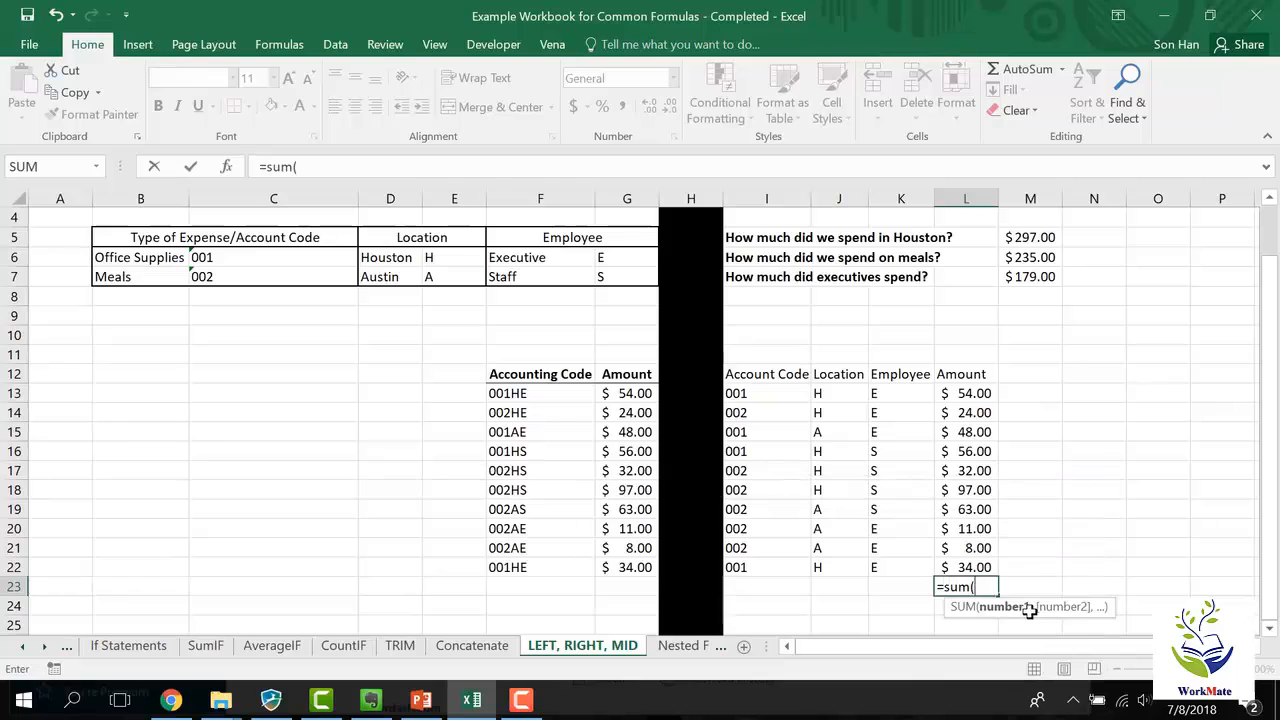
{"action": "key", "text": "Up"}
{"action": "key", "text": "ctrl+shift+Up"}
{"action": "key", "text": "shift+Down"}
{"action": "type", "text": ")"}
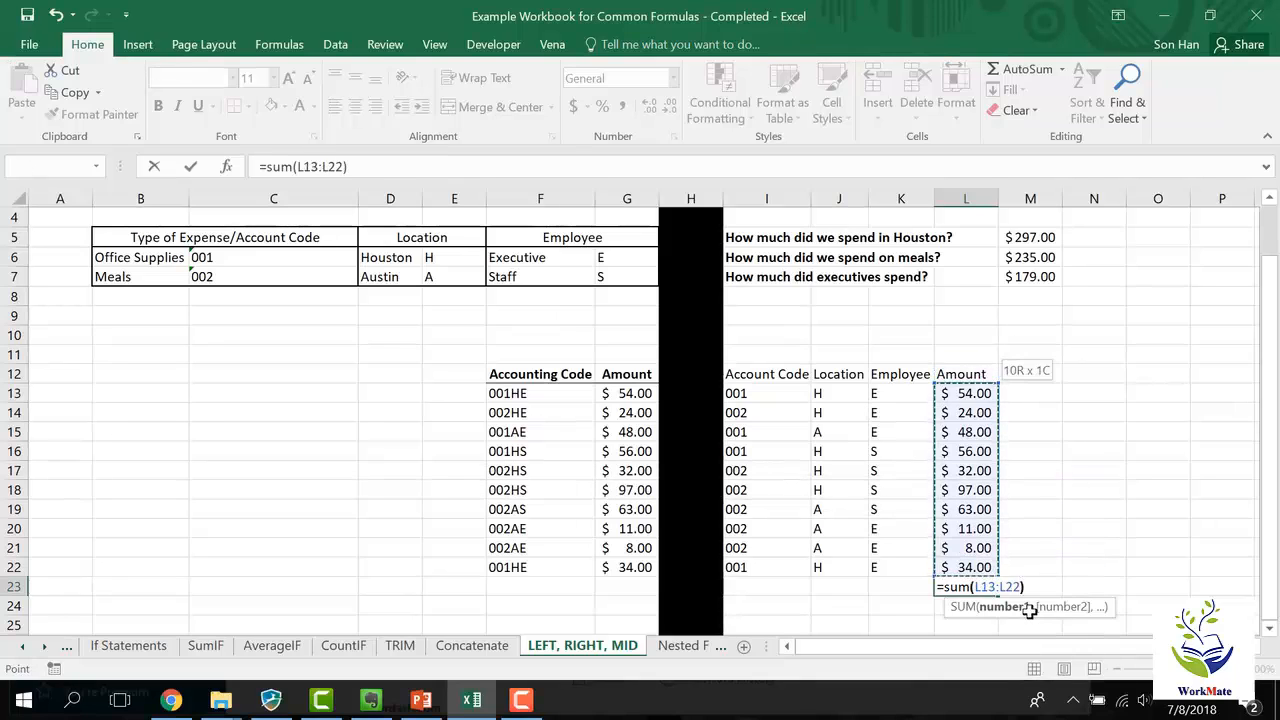
{"action": "key", "text": "Return"}
Label the sum with "Total" in K23 and make both K23 and L23 bold
{"action": "key", "text": "Up"}
{"action": "key", "text": "Left"}
{"action": "type", "text": "Total"}
{"action": "key", "text": "Return"}
{"action": "key", "text": "Up"}
{"action": "key", "text": "ctrl+b"}
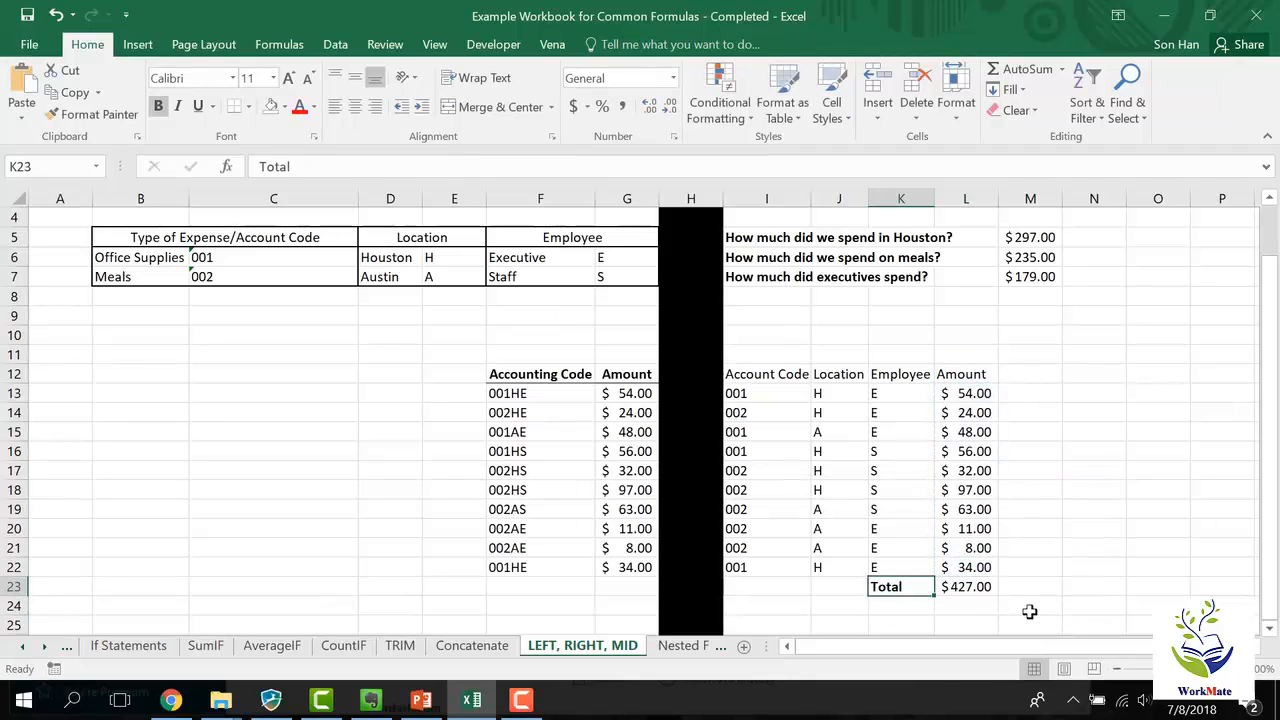
{"action": "key", "text": "Right"}
{"action": "key", "text": "ctrl+b"}
Add a bottom border to K22:L22 to separate the amounts from the total row
{"action": "key", "text": "Up"}
{"action": "key", "text": "shift+Left"}
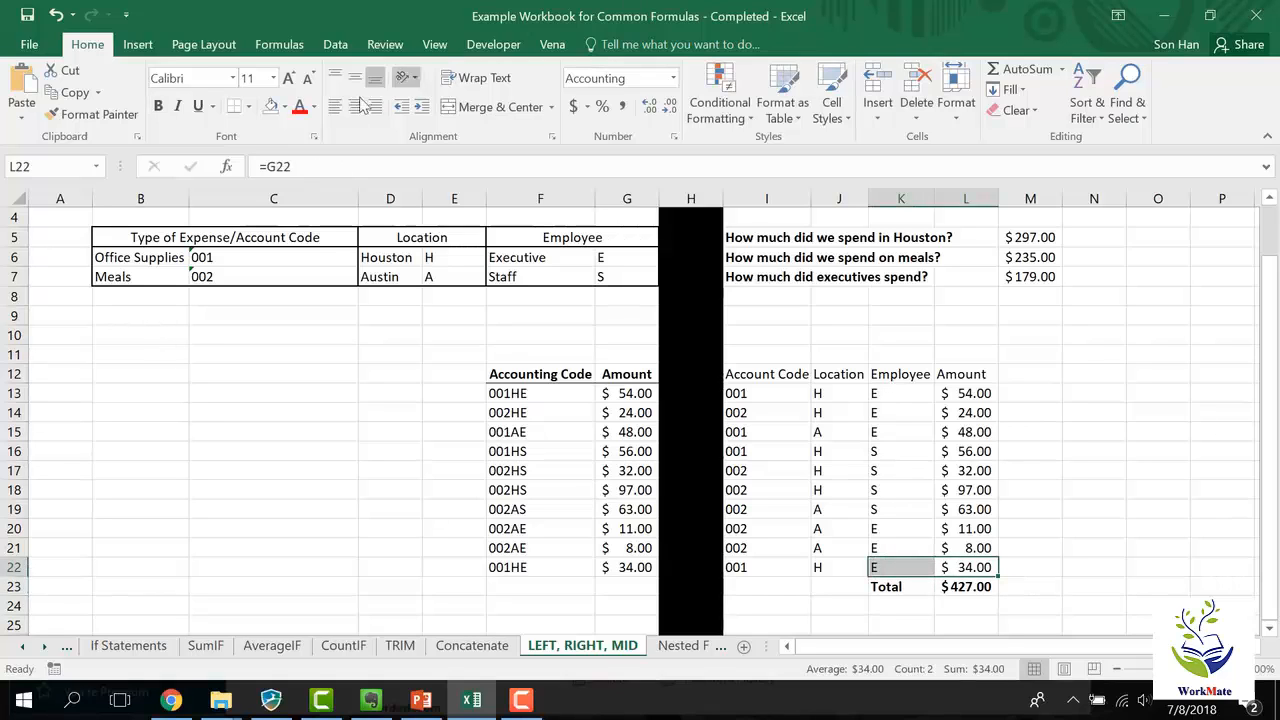
{"action": "left_click", "coordinate": [1105, 510]}
{"action": "scroll", "coordinate": [1063, 462], "scroll_direction": "up", "scroll_amount": 1}
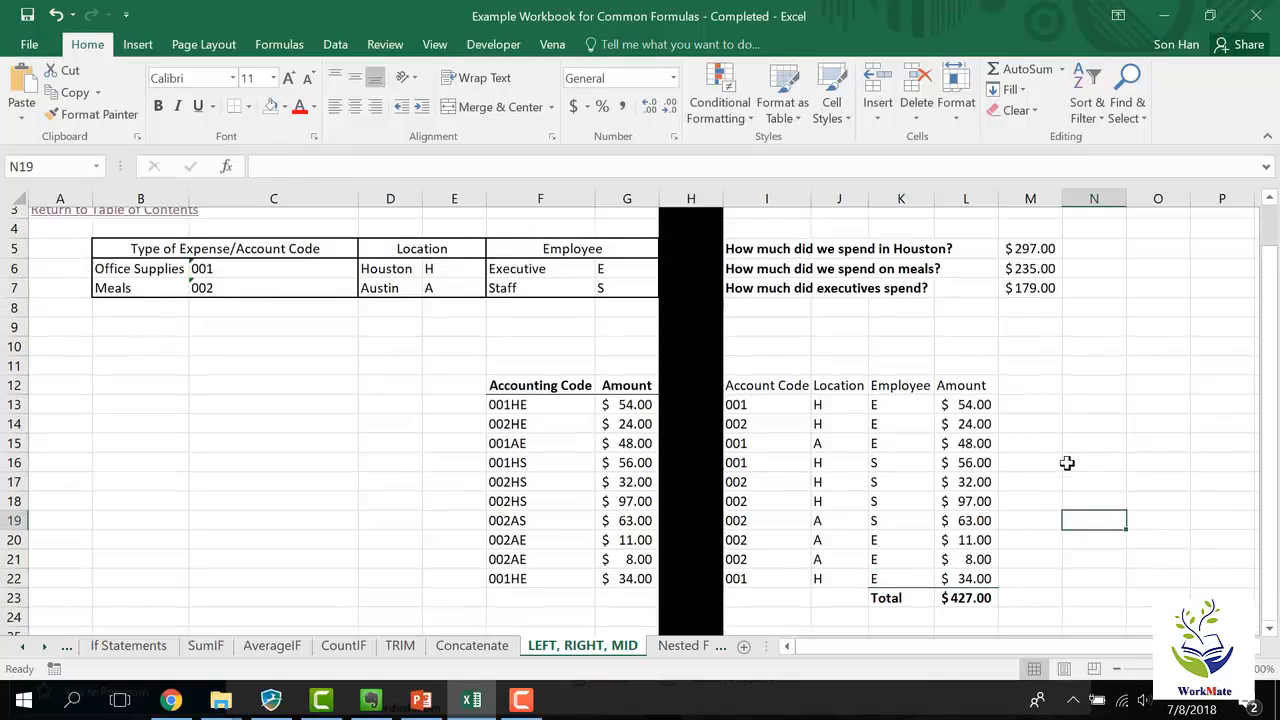
Label the spending results column above the Houston amount with "Gross $" in M4
{"action": "left_click", "coordinate": [1092, 279]}
{"action": "scroll", "coordinate": [1059, 424], "scroll_direction": "down", "scroll_amount": 1}
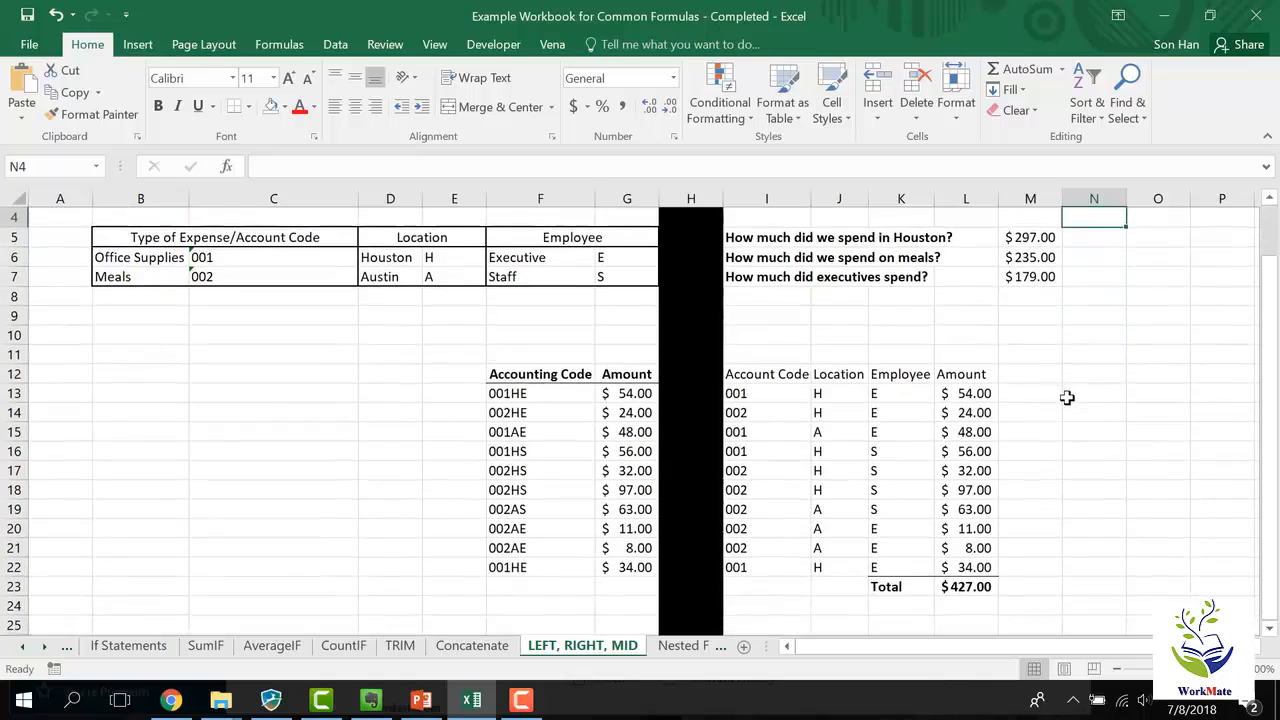
{"action": "scroll", "coordinate": [1066, 397], "scroll_direction": "up", "scroll_amount": 1}
{"action": "left_click", "coordinate": [1048, 278]}
{"action": "type", "text": "Gros"}
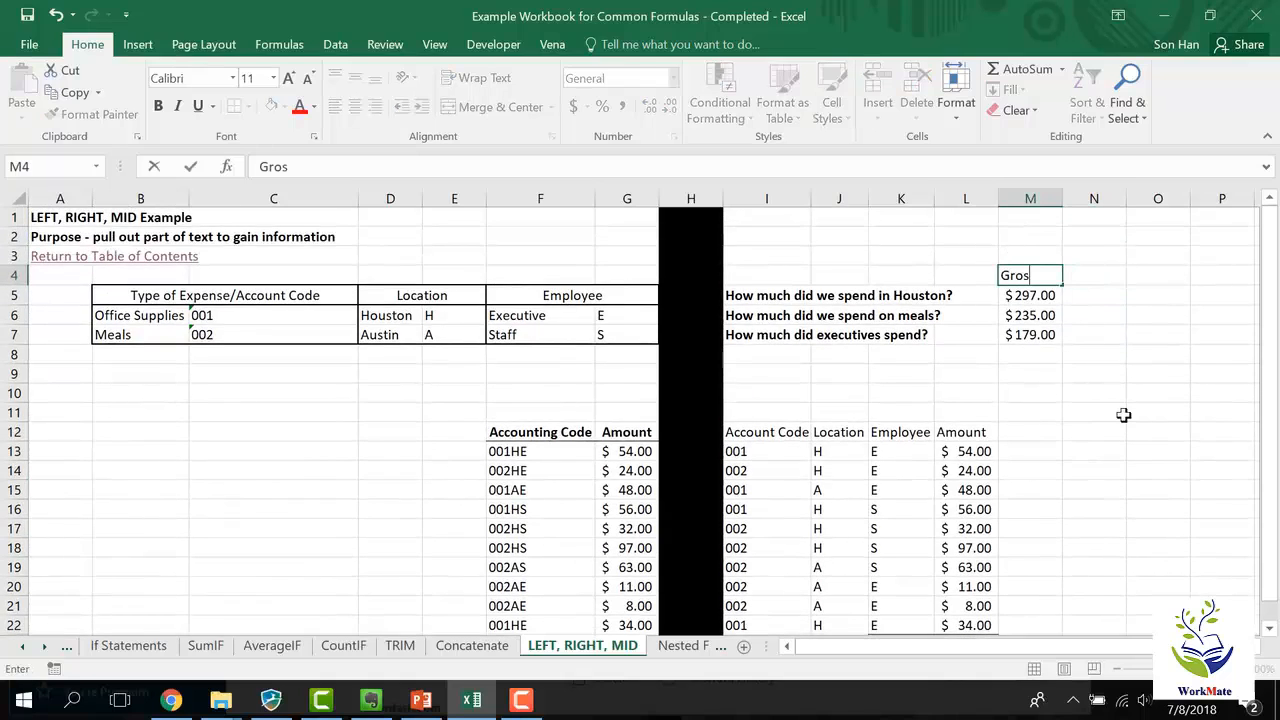
{"action": "type", "text": "s $"}
{"action": "key", "text": "Return"}
Enter the header "% of Total Spend" in N4 beside the "Gross $" header
{"action": "key", "text": "Up"}
{"action": "key", "text": "Right"}
{"action": "type", "text": "% of T"}
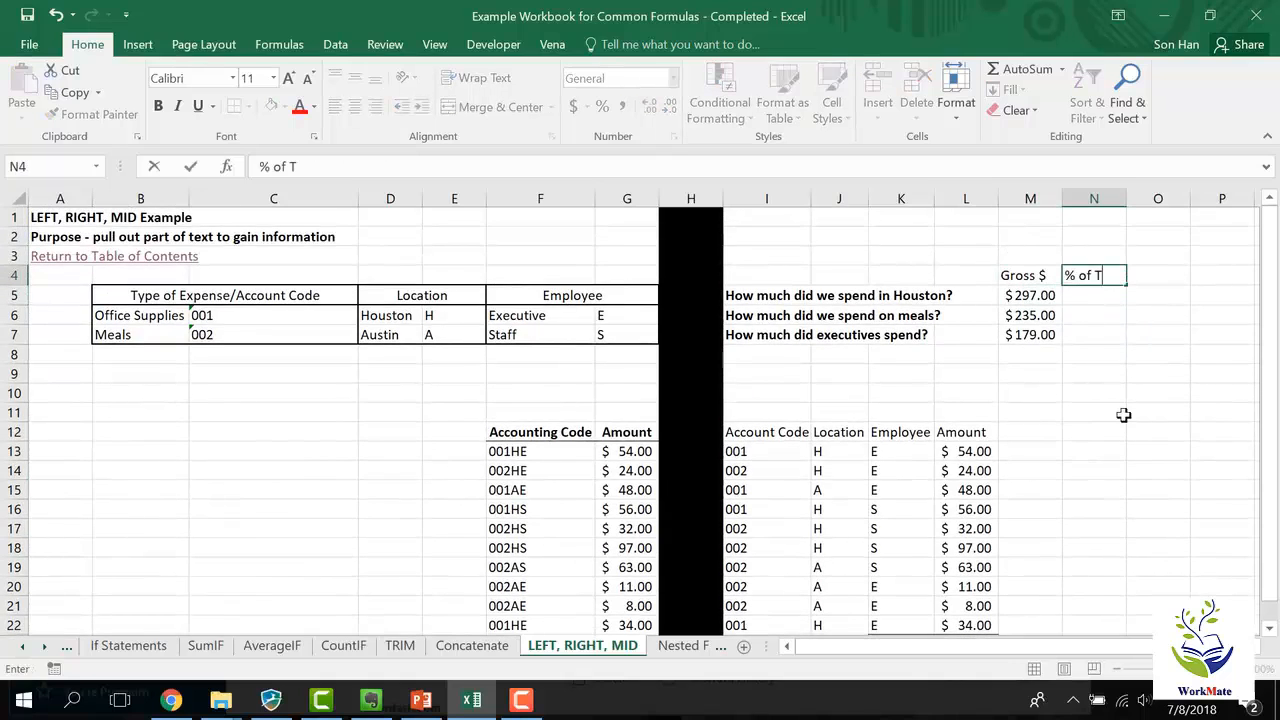
{"action": "type", "text": "oatl"}
{"action": "key", "text": "BackSpace"}
{"action": "type", "text": "tal Spend"}
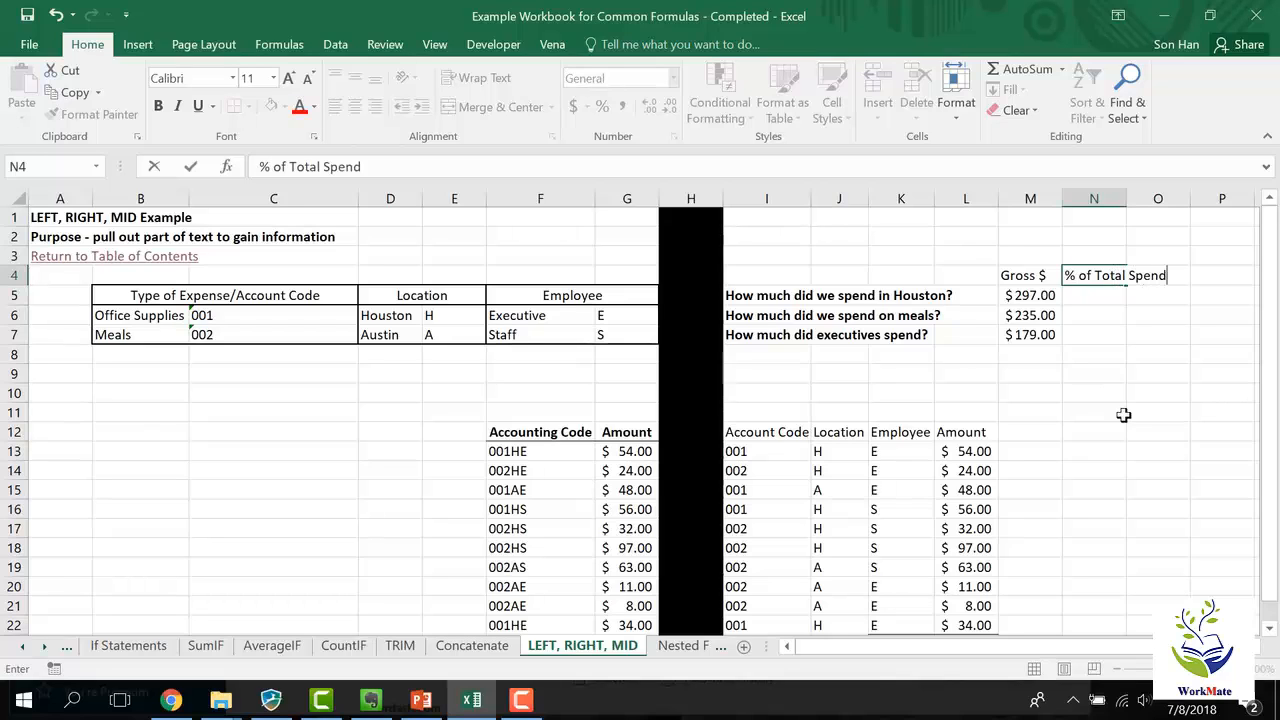
{"action": "key", "text": "Return"}
Calculate Houston's share of total spending in N5 with =M5/$L$23 and format the cell as a percentage
{"action": "type", "text": "="}
{"action": "key", "text": "Left"}
{"action": "scroll", "coordinate": [1100, 415], "scroll_direction": "down", "scroll_amount": 4}
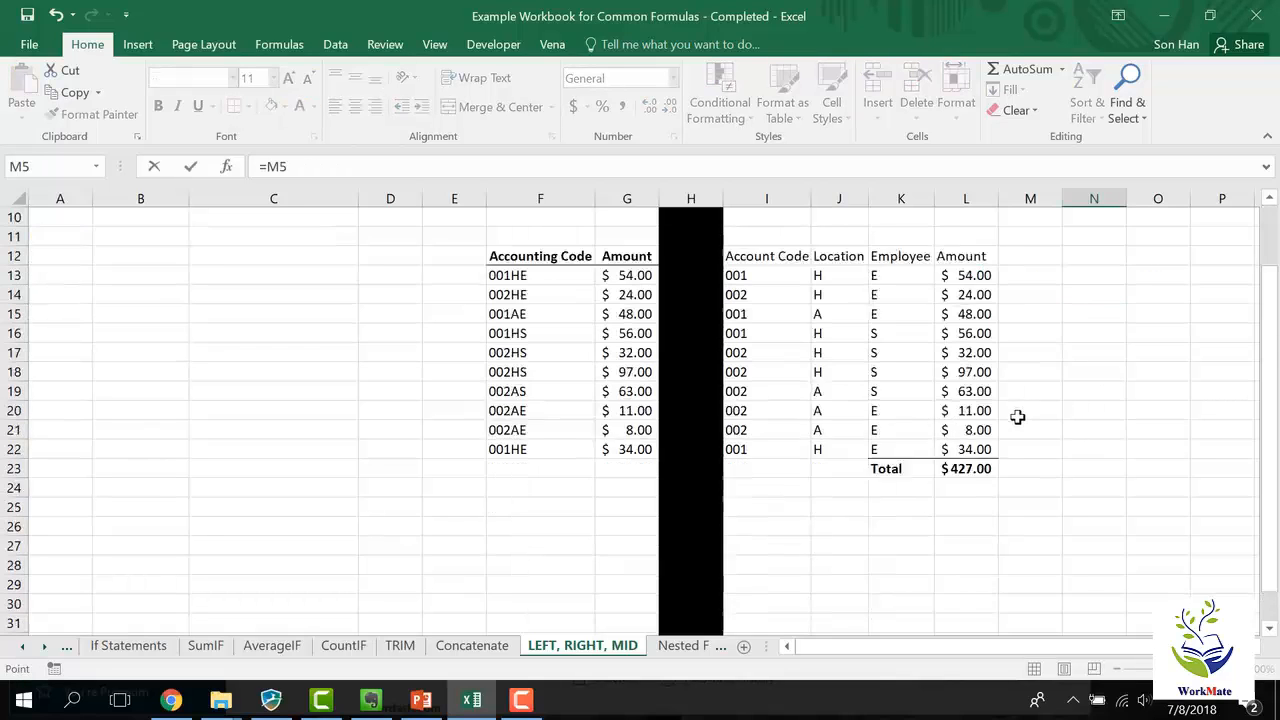
{"action": "left_click", "coordinate": [975, 430]}
{"action": "left_click", "coordinate": [990, 410]}
{"action": "scroll", "coordinate": [1048, 431], "scroll_direction": "up", "scroll_amount": 4}
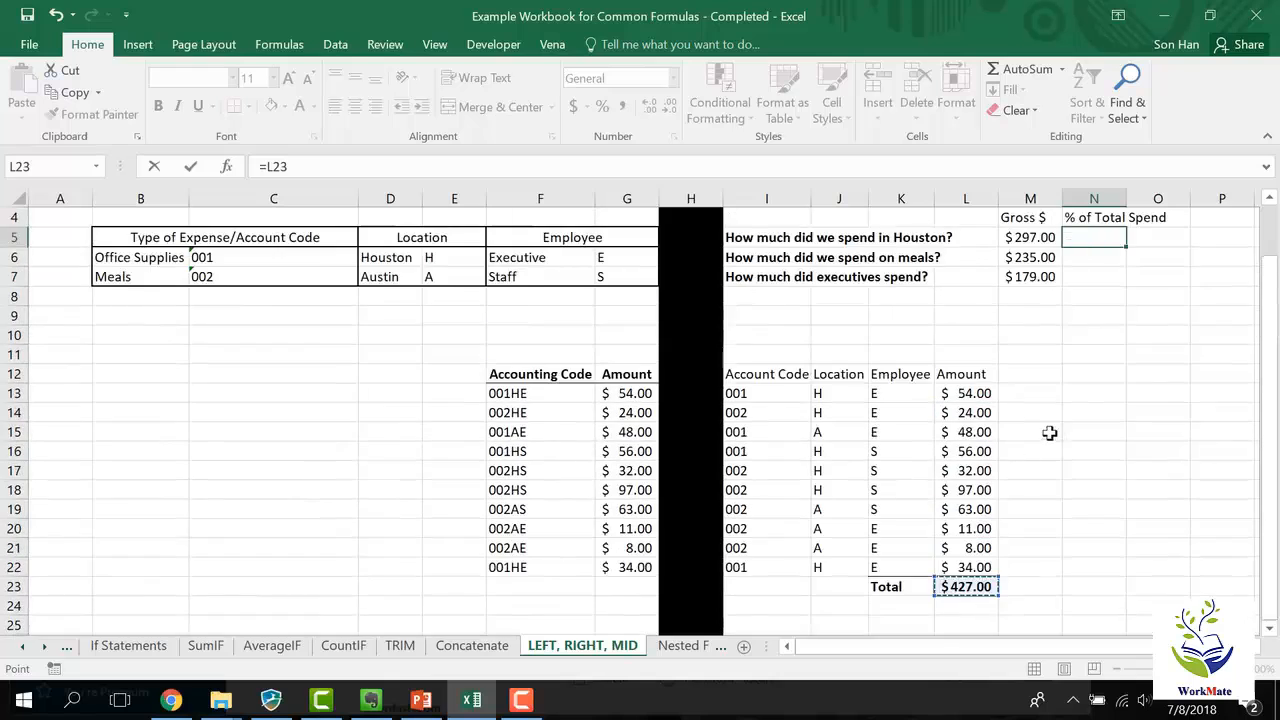
{"action": "left_click", "coordinate": [1030, 295]}
{"action": "type", "text": "/"}
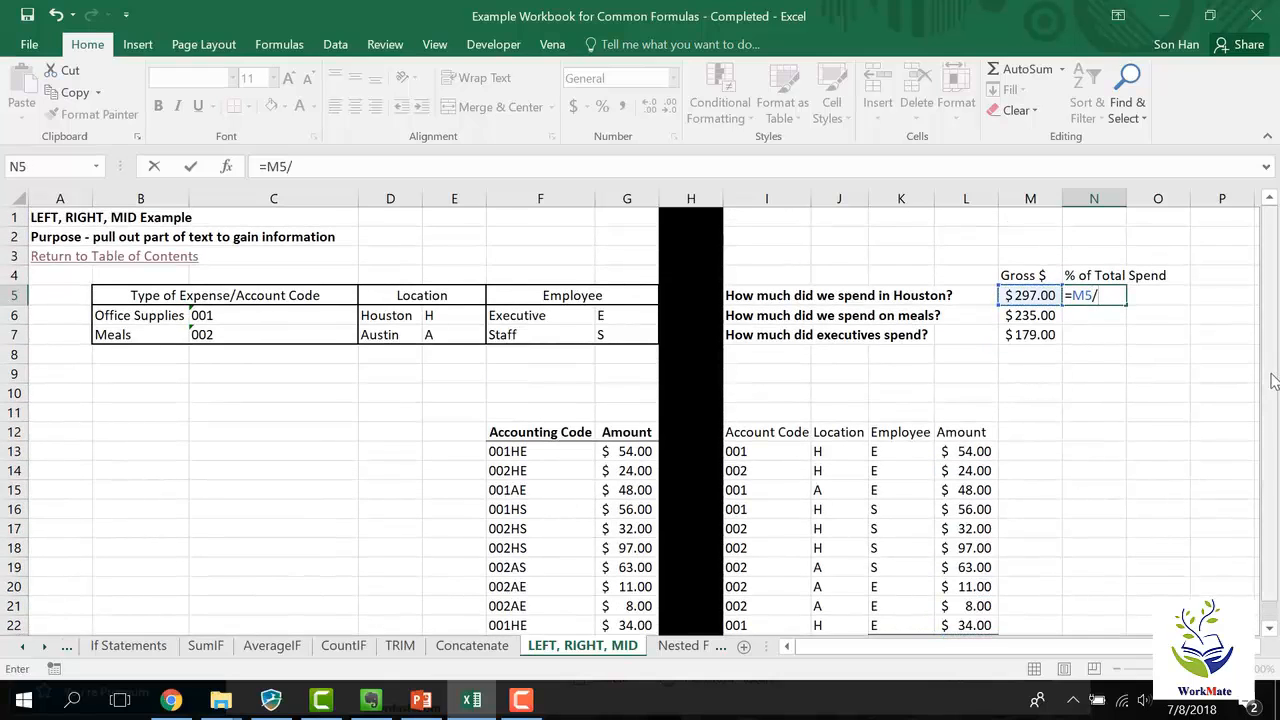
{"action": "scroll", "coordinate": [1250, 393], "scroll_direction": "down", "scroll_amount": 1}
{"action": "left_click", "coordinate": [965, 625]}
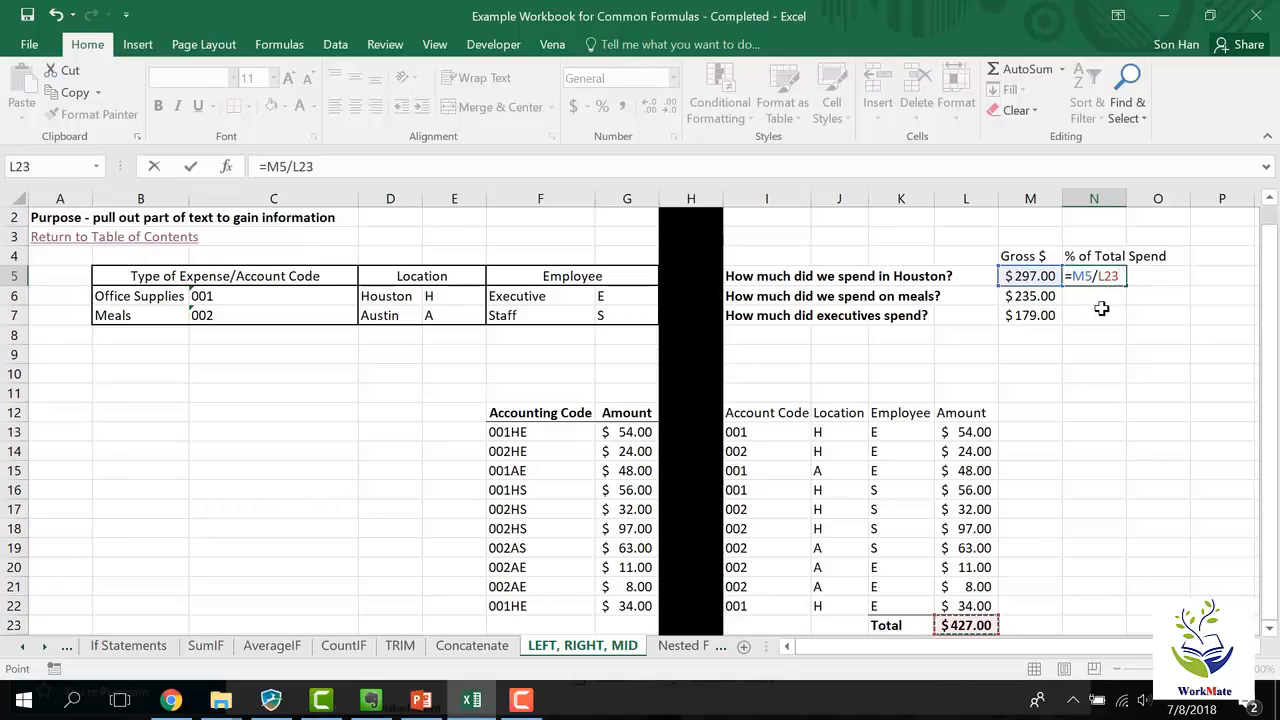
{"action": "left_click", "coordinate": [309, 166]}
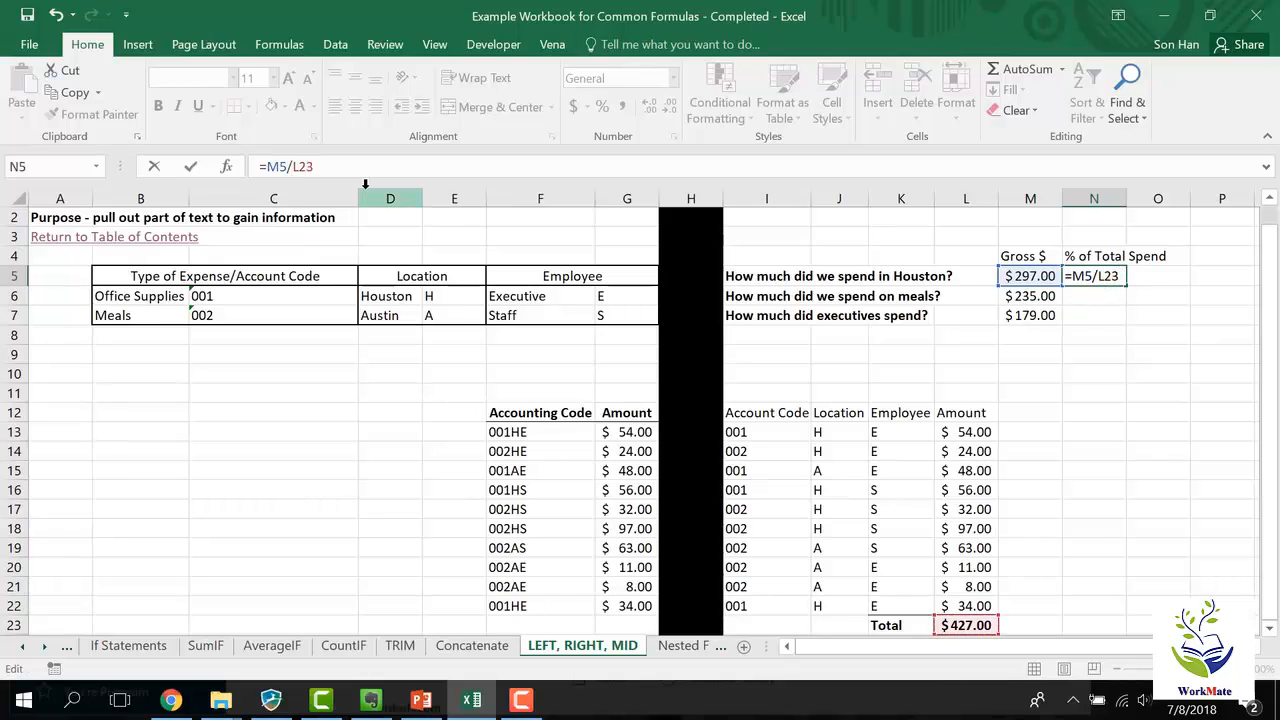
{"action": "key", "text": "F4"}
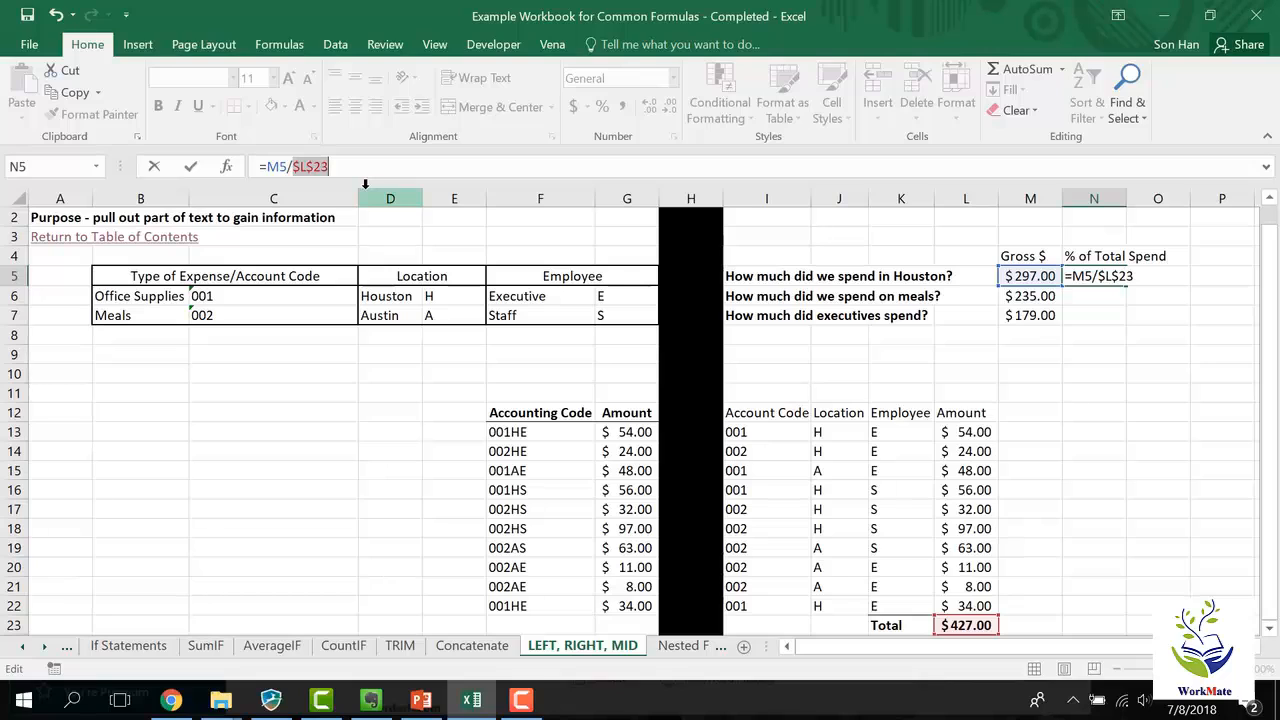
{"action": "key", "text": "ctrl+Return"}
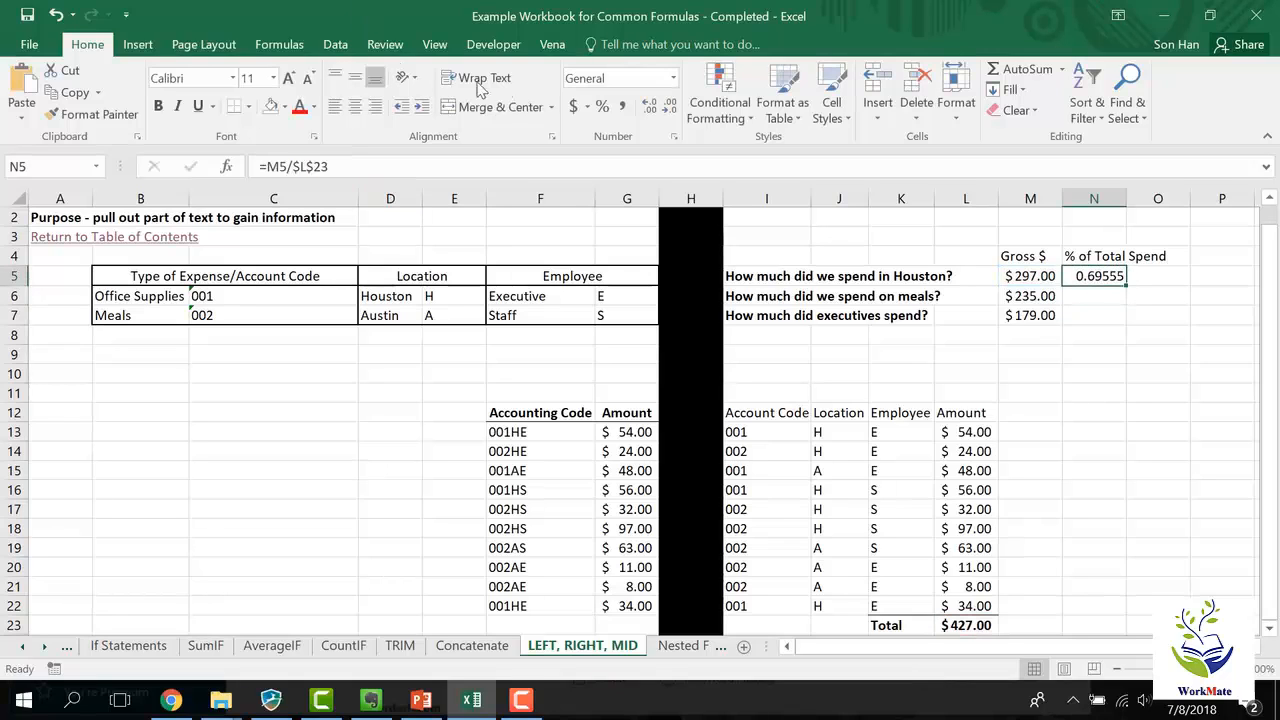
{"action": "left_click", "coordinate": [601, 107]}
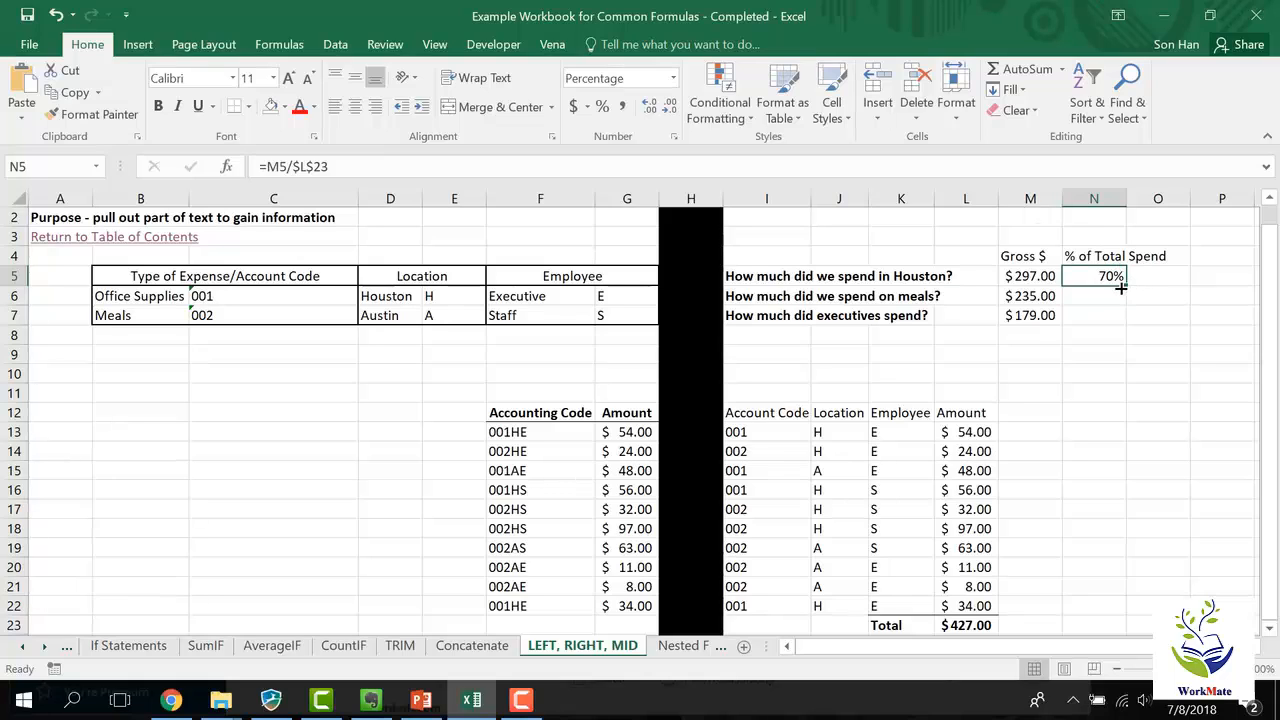
Fill the percentage formula from N5 down through N7 for the meals and executive rows
{"action": "left_click_drag", "start_coordinate": [1128, 289], "coordinate": [1133, 324]}
{"action": "left_click", "coordinate": [1108, 335]}
{"action": "left_click", "coordinate": [1118, 317]}
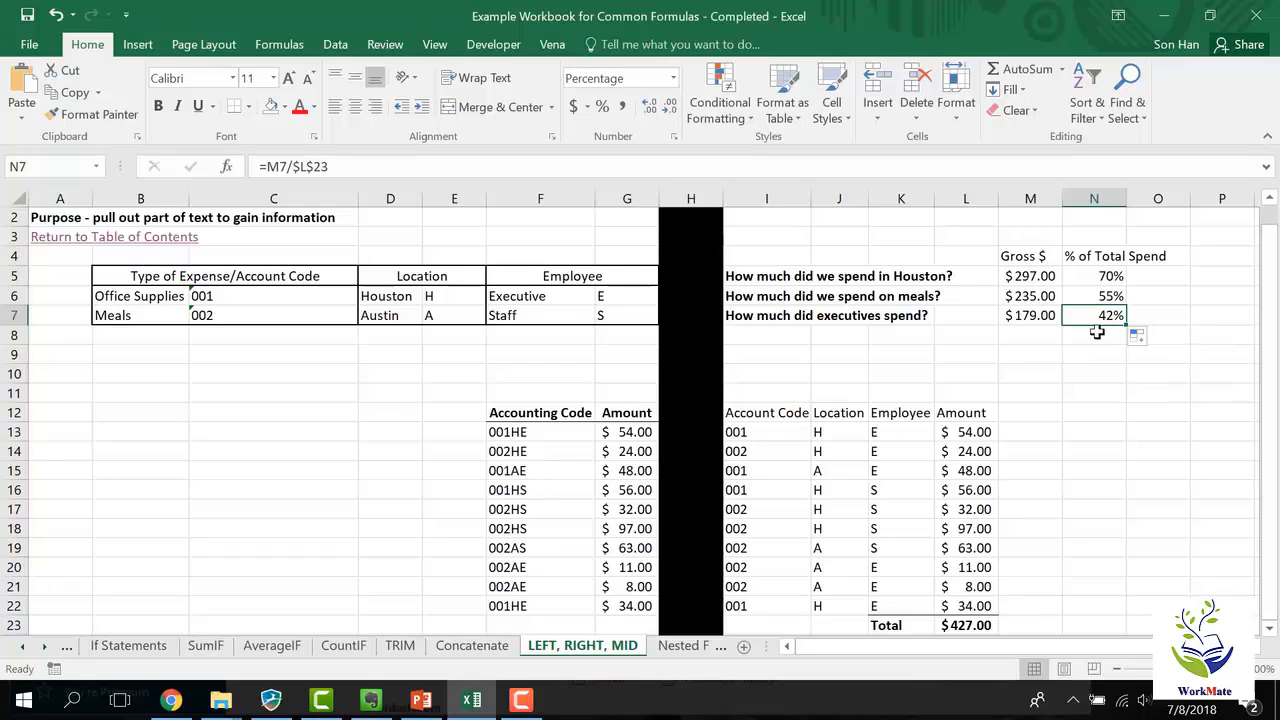
Autofit column N to its header and make the headers in M4:N4 bold
{"action": "double_click", "coordinate": [1128, 202]}
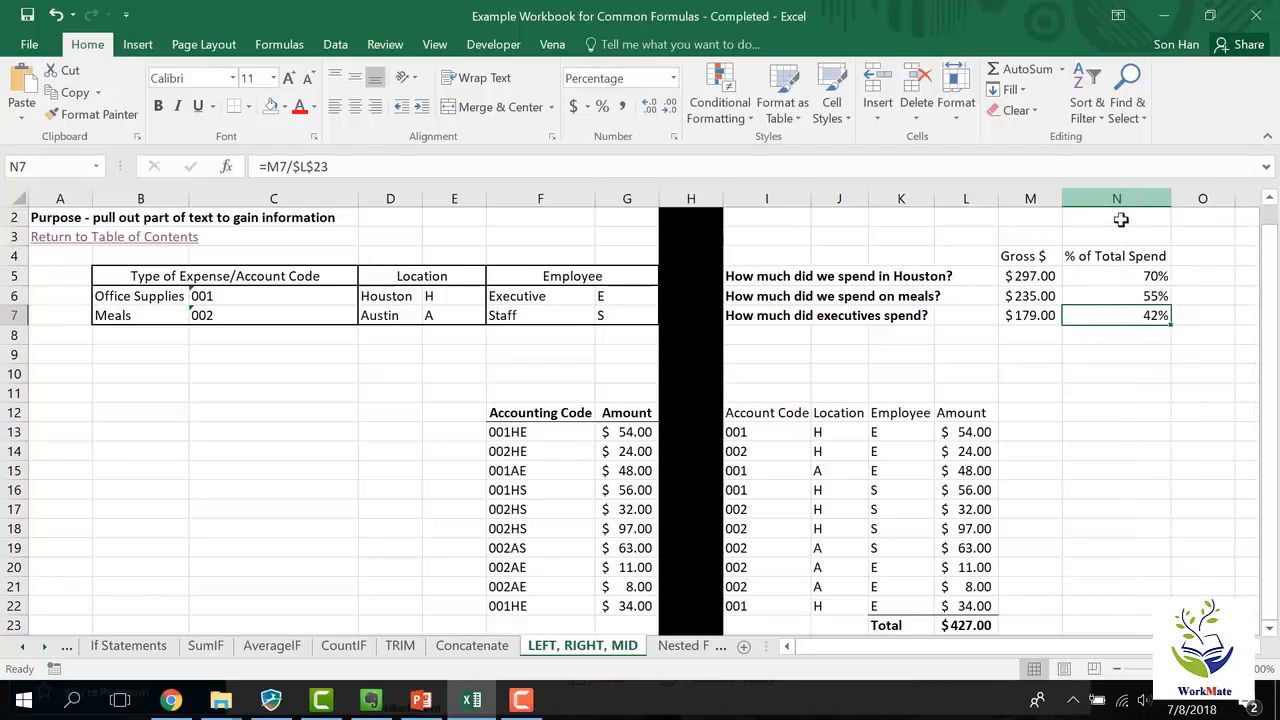
{"action": "left_click_drag", "start_coordinate": [1039, 250], "coordinate": [1080, 250]}
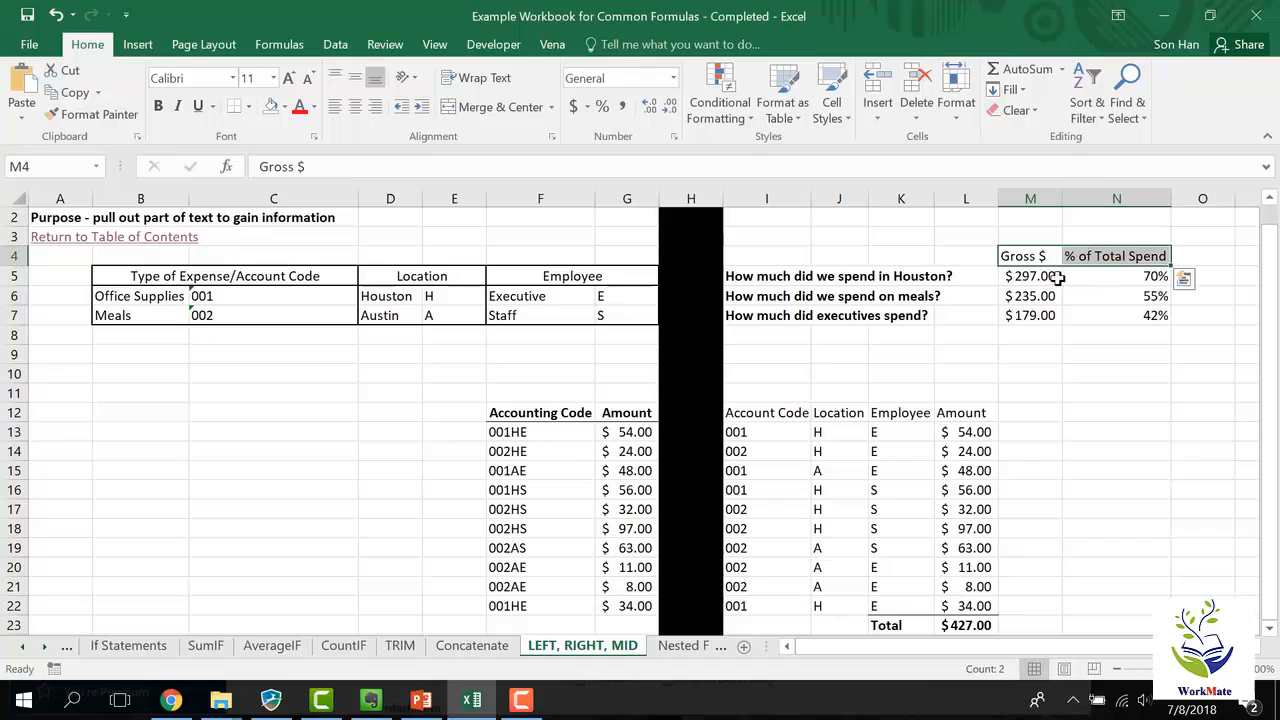
{"action": "key", "text": "ctrl+b"}
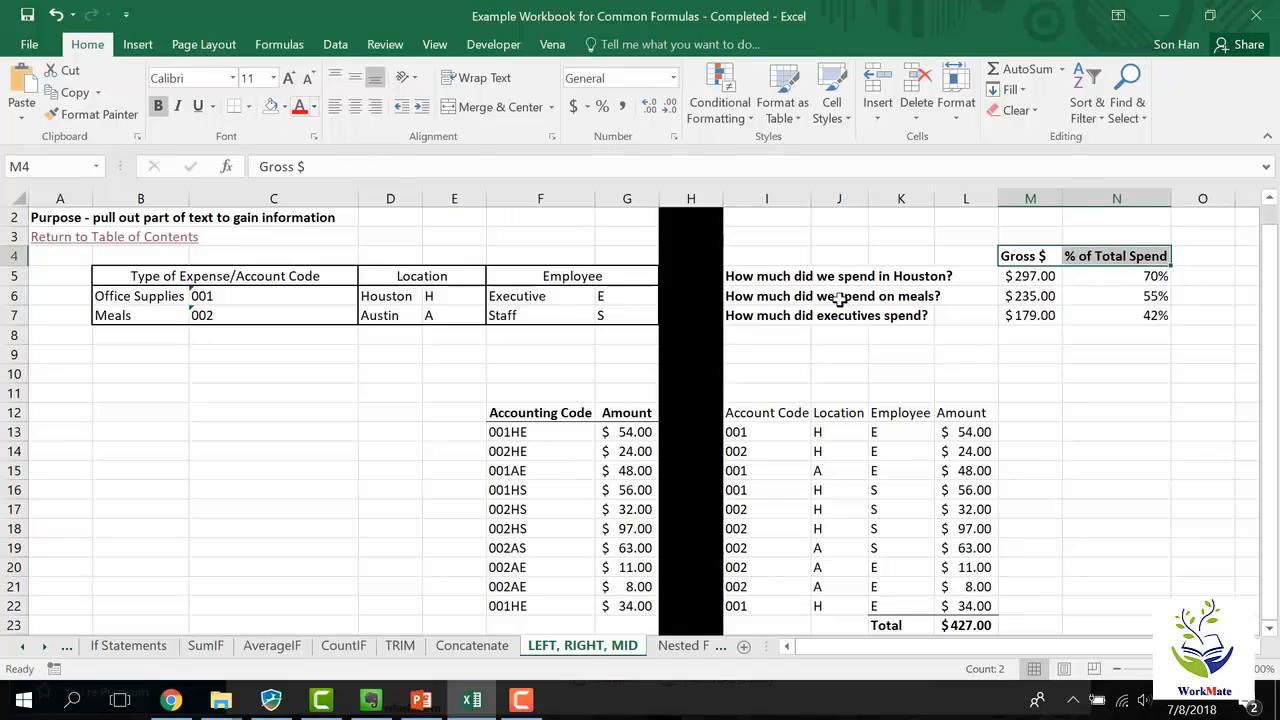
{"action": "left_click", "coordinate": [1143, 414]}
Review the spending summary, the original accounting codes, and the account, location and employee code keys
{"action": "left_click_drag", "start_coordinate": [768, 258], "coordinate": [1155, 318]}
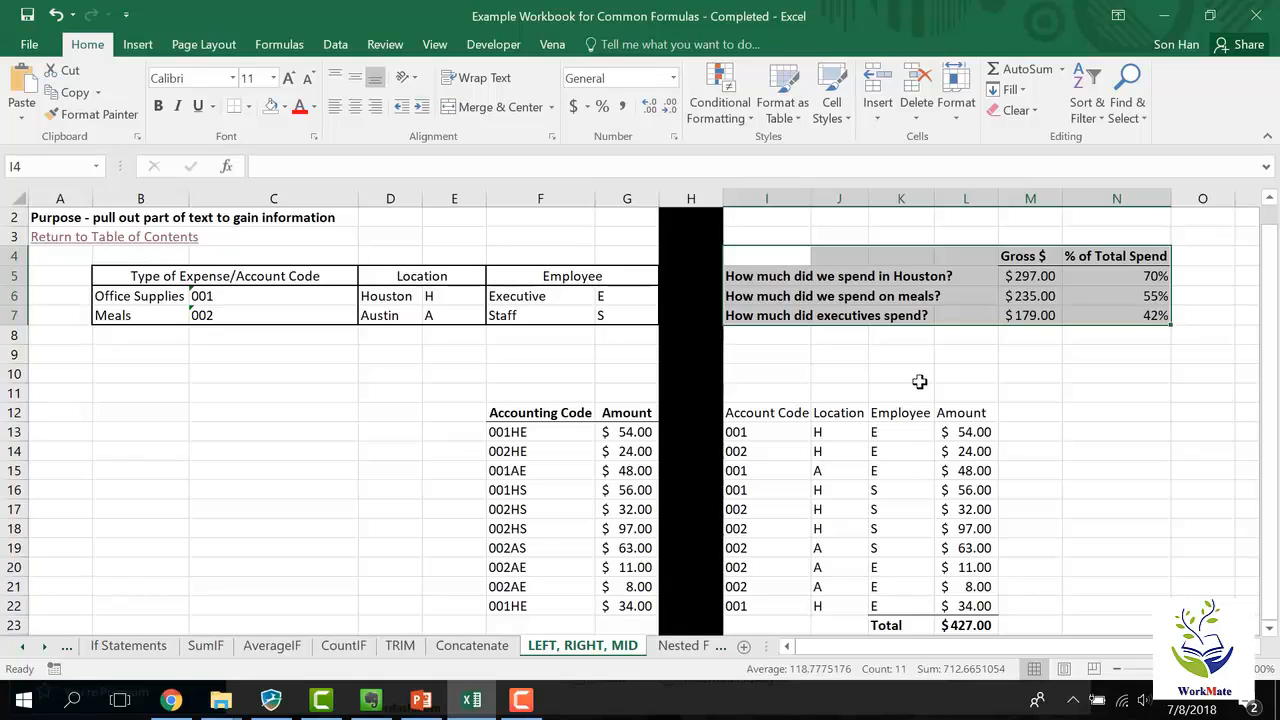
{"action": "left_click_drag", "start_coordinate": [543, 414], "coordinate": [575, 600]}
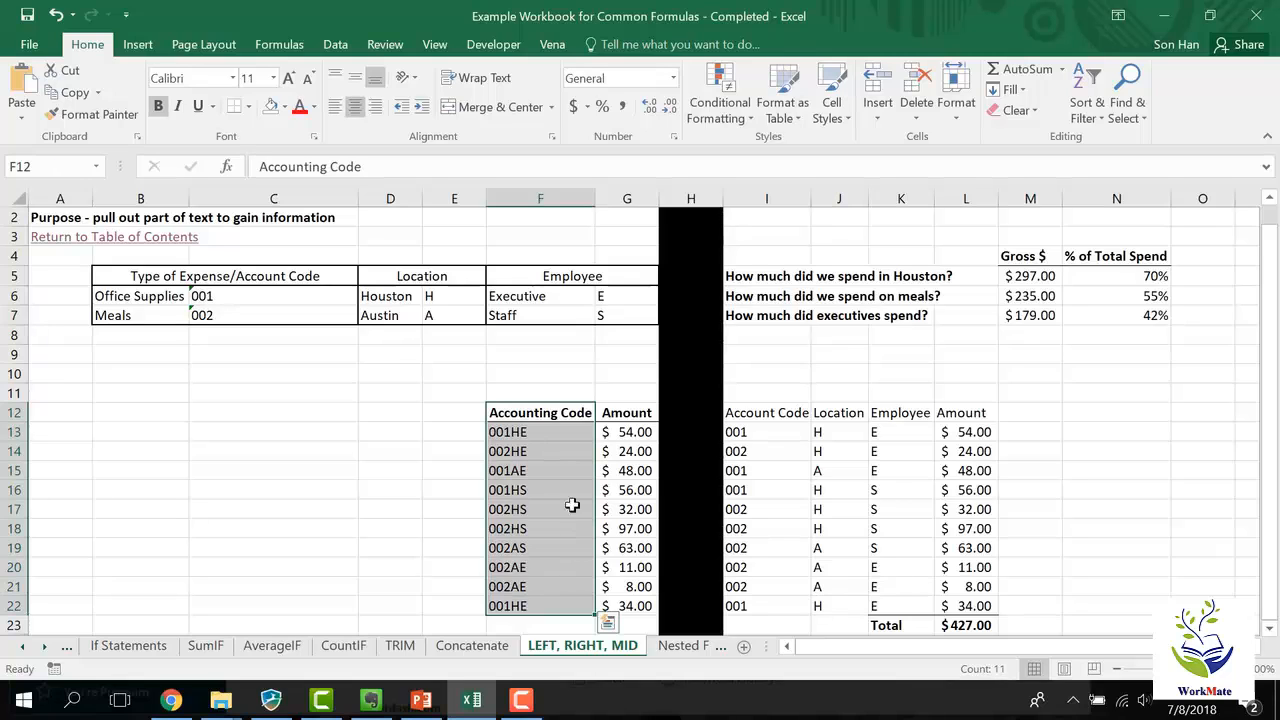
{"action": "left_click_drag", "start_coordinate": [552, 413], "coordinate": [558, 604]}
{"action": "left_click", "coordinate": [564, 545]}
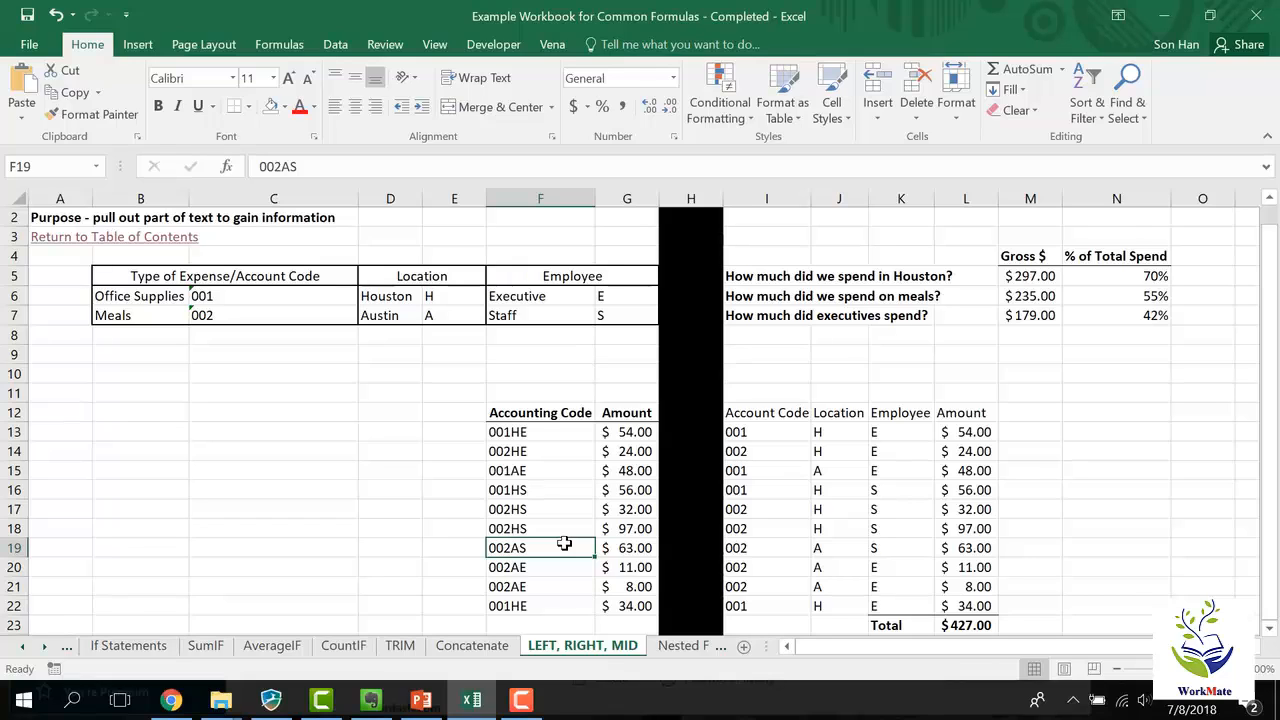
{"action": "left_click_drag", "start_coordinate": [534, 425], "coordinate": [540, 605]}
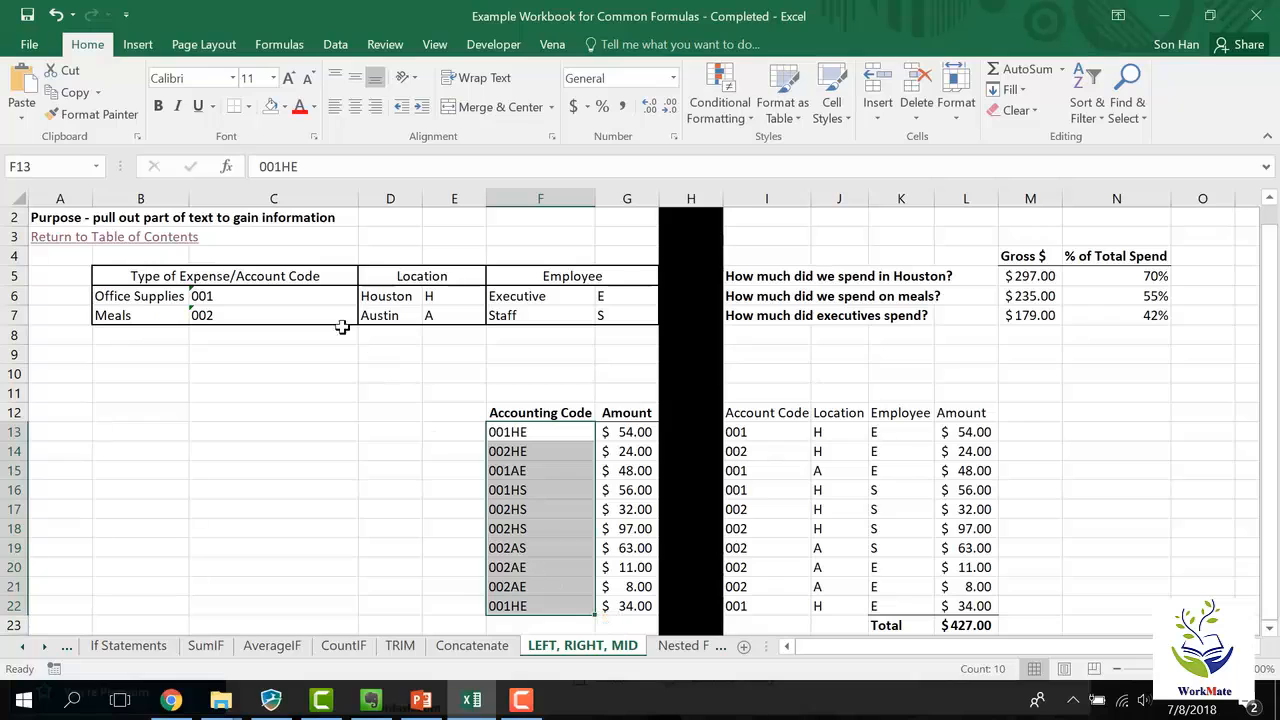
{"action": "left_click_drag", "start_coordinate": [250, 296], "coordinate": [247, 312]}
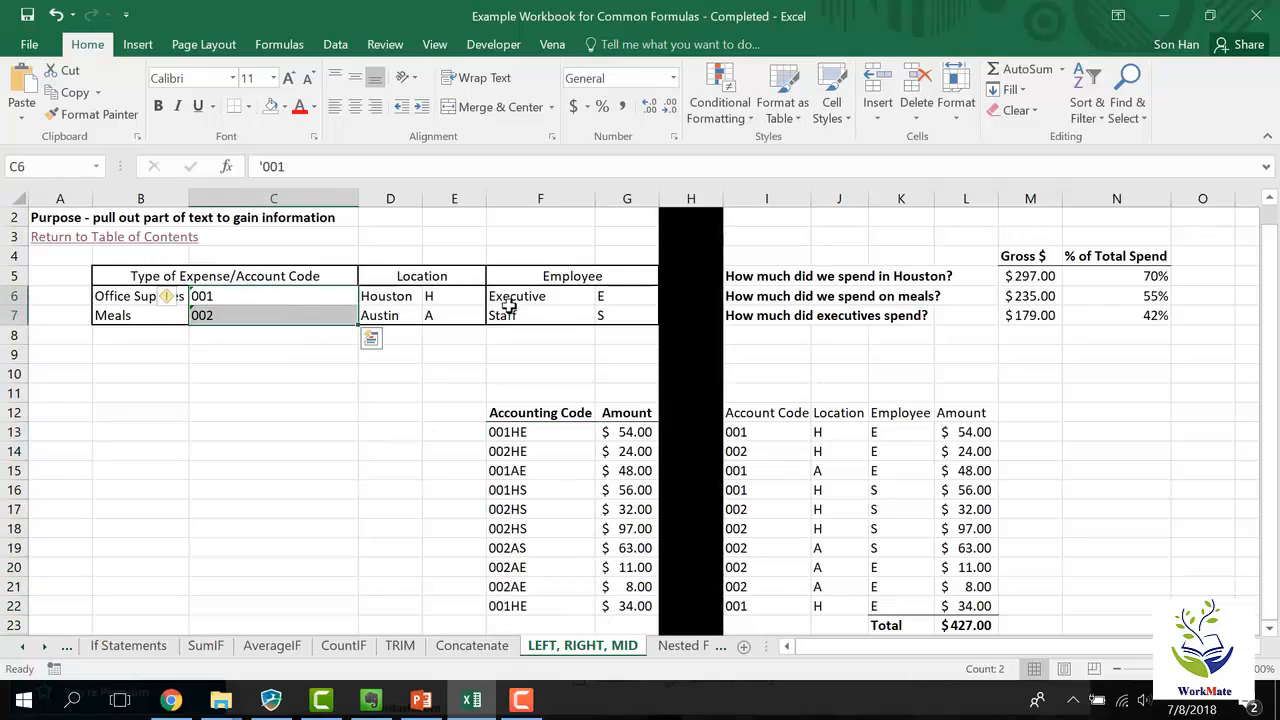
{"action": "left_click_drag", "start_coordinate": [466, 298], "coordinate": [470, 316]}
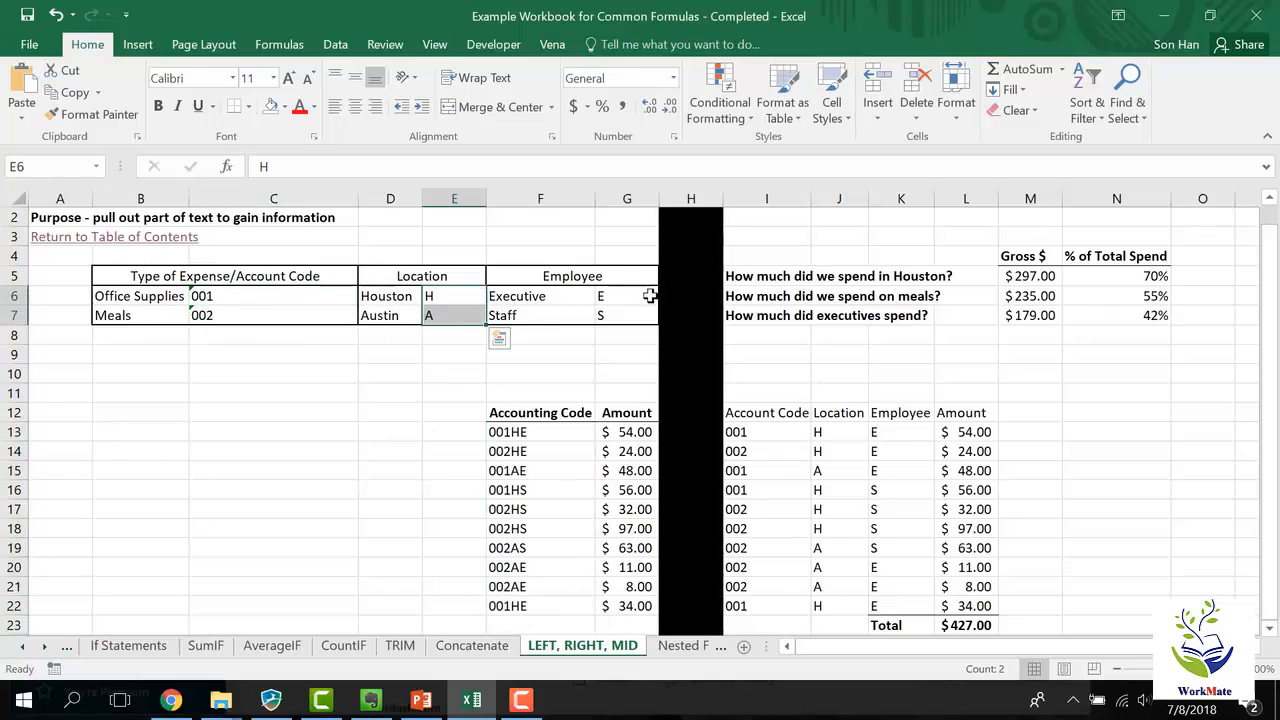
{"action": "left_click_drag", "start_coordinate": [645, 295], "coordinate": [640, 316]}
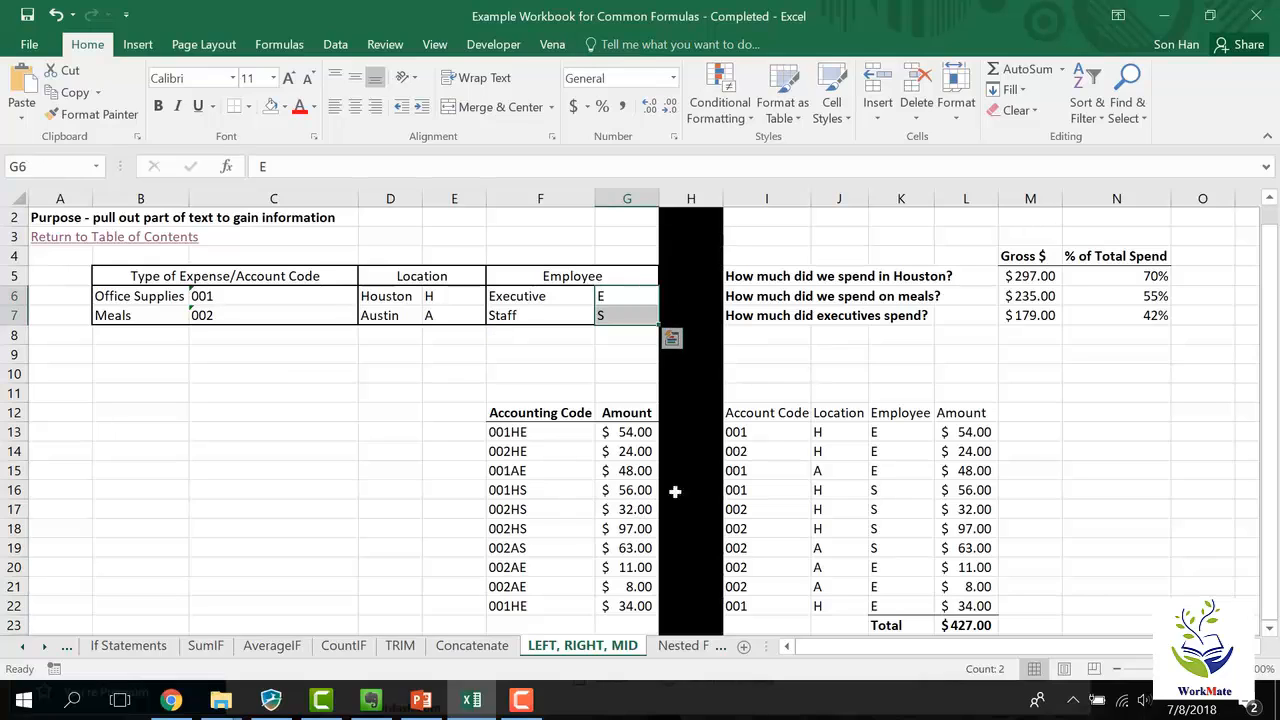
{"action": "left_click", "coordinate": [884, 452]}
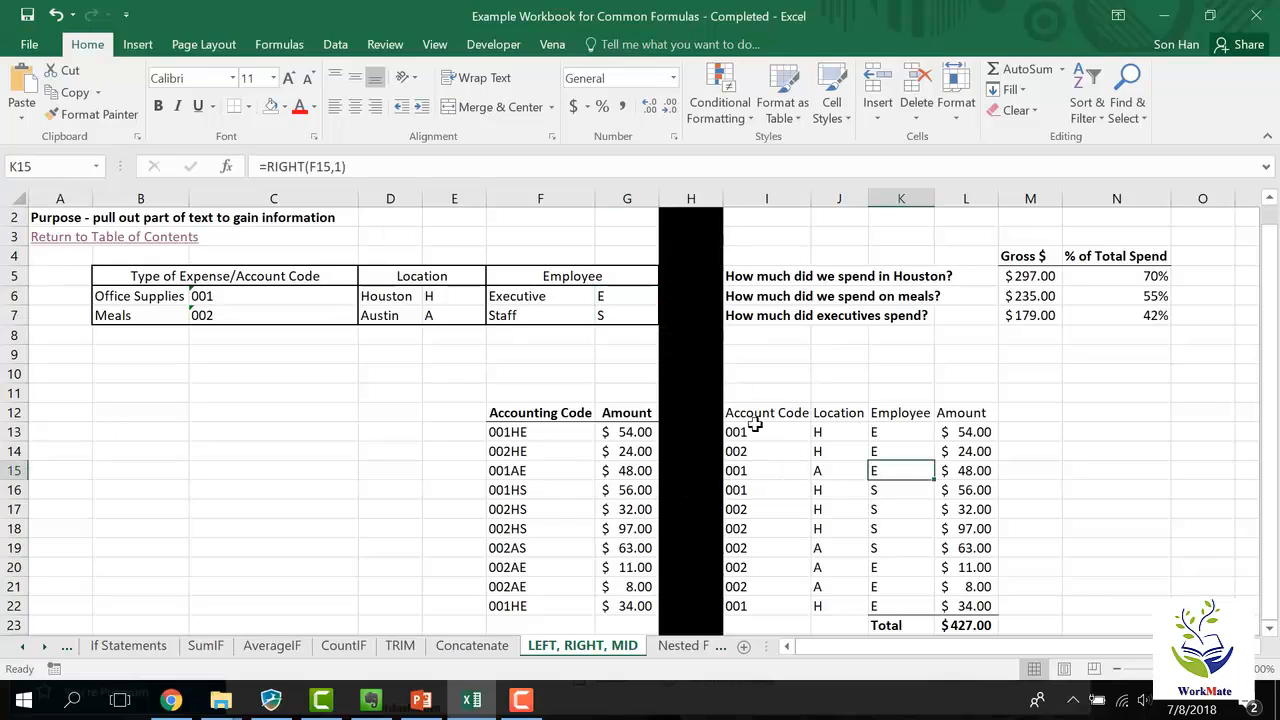
Make the split table's headers in I12:L12 bold and add a bottom border beneath them
{"action": "left_click_drag", "start_coordinate": [749, 414], "coordinate": [958, 404]}
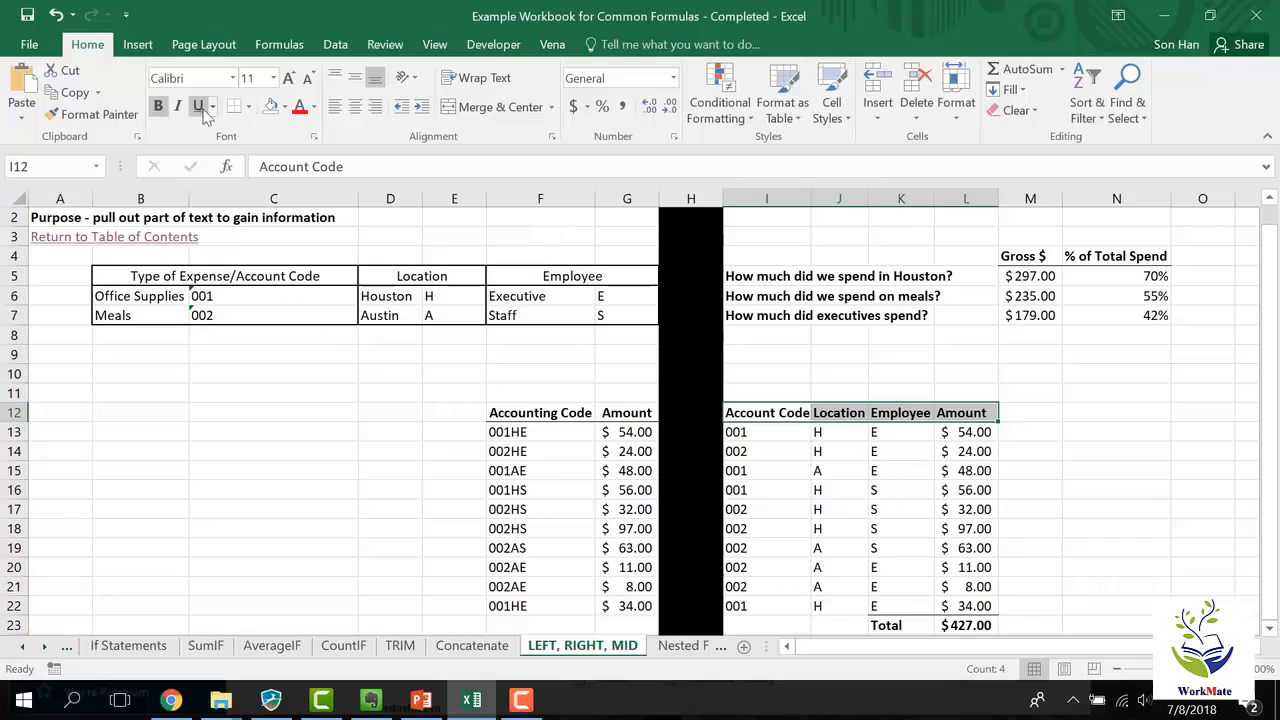
{"action": "left_click_drag", "start_coordinate": [790, 432], "coordinate": [930, 608]}
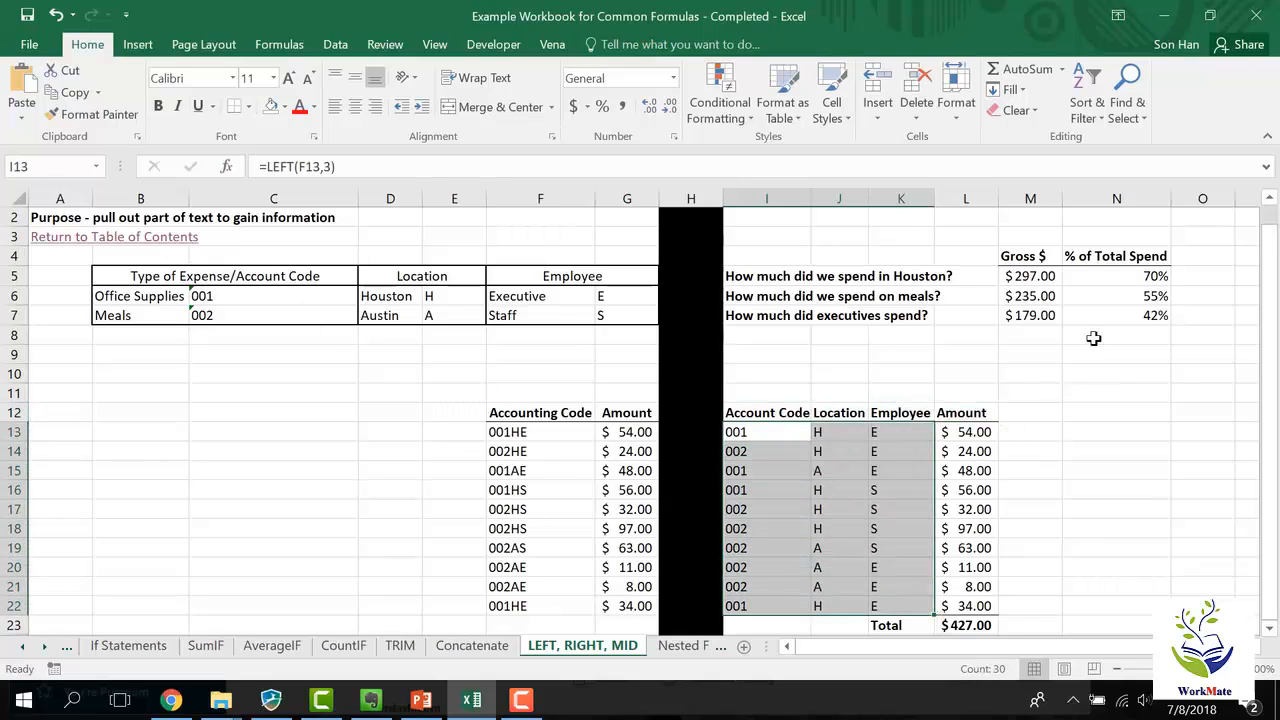
{"action": "left_click", "coordinate": [784, 343]}
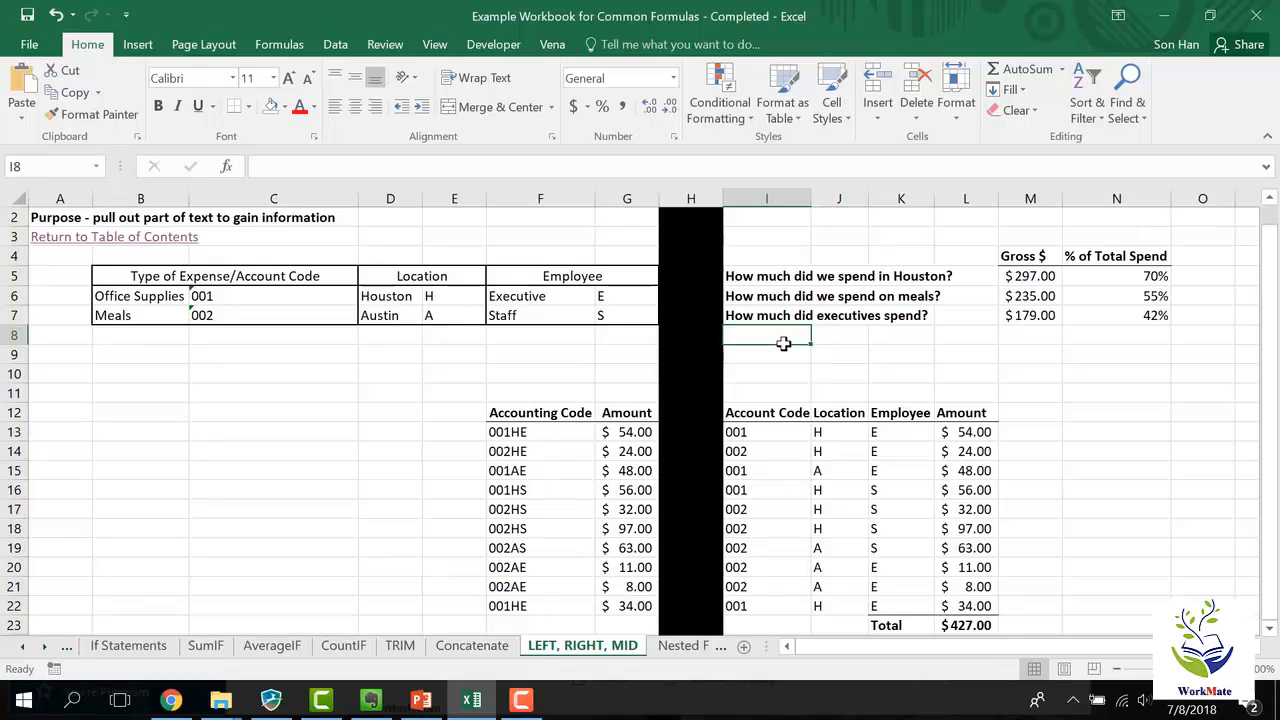
{"action": "scroll", "coordinate": [257, 432], "scroll_direction": "up", "scroll_amount": 1}
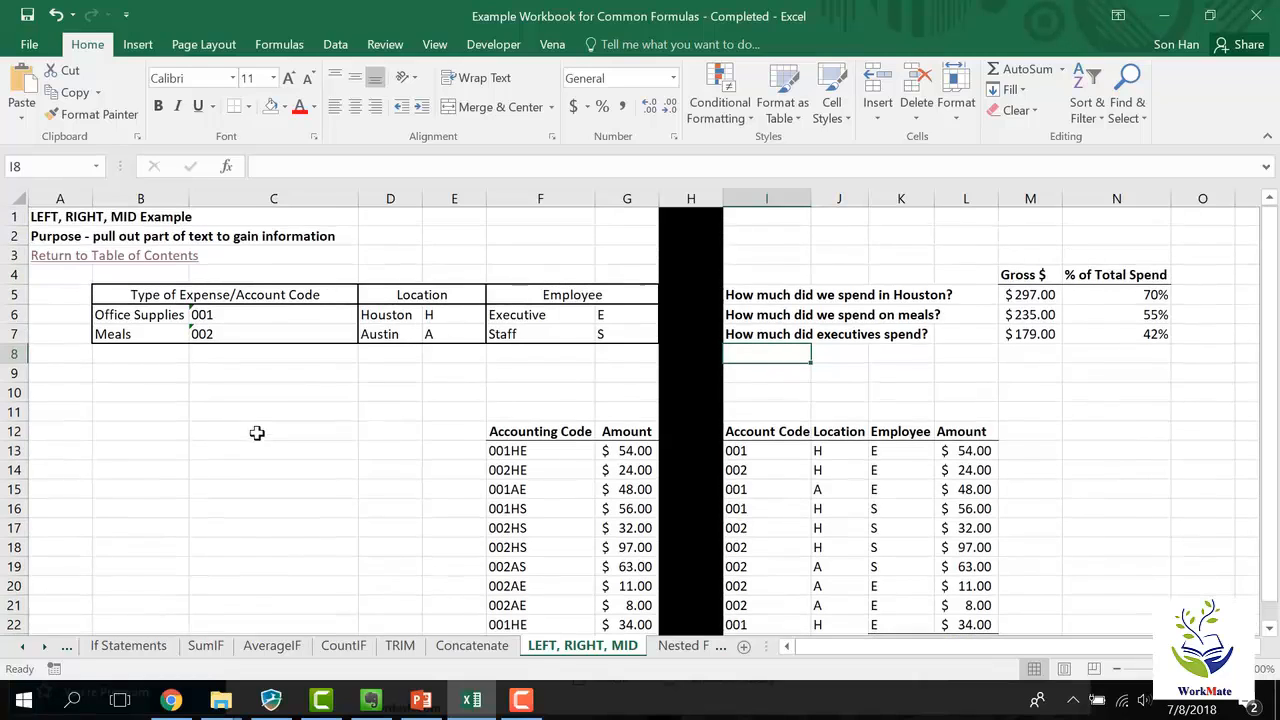
Clear the extracted account code, location and employee formulas in I13:K13
{"action": "left_click", "coordinate": [776, 448]}
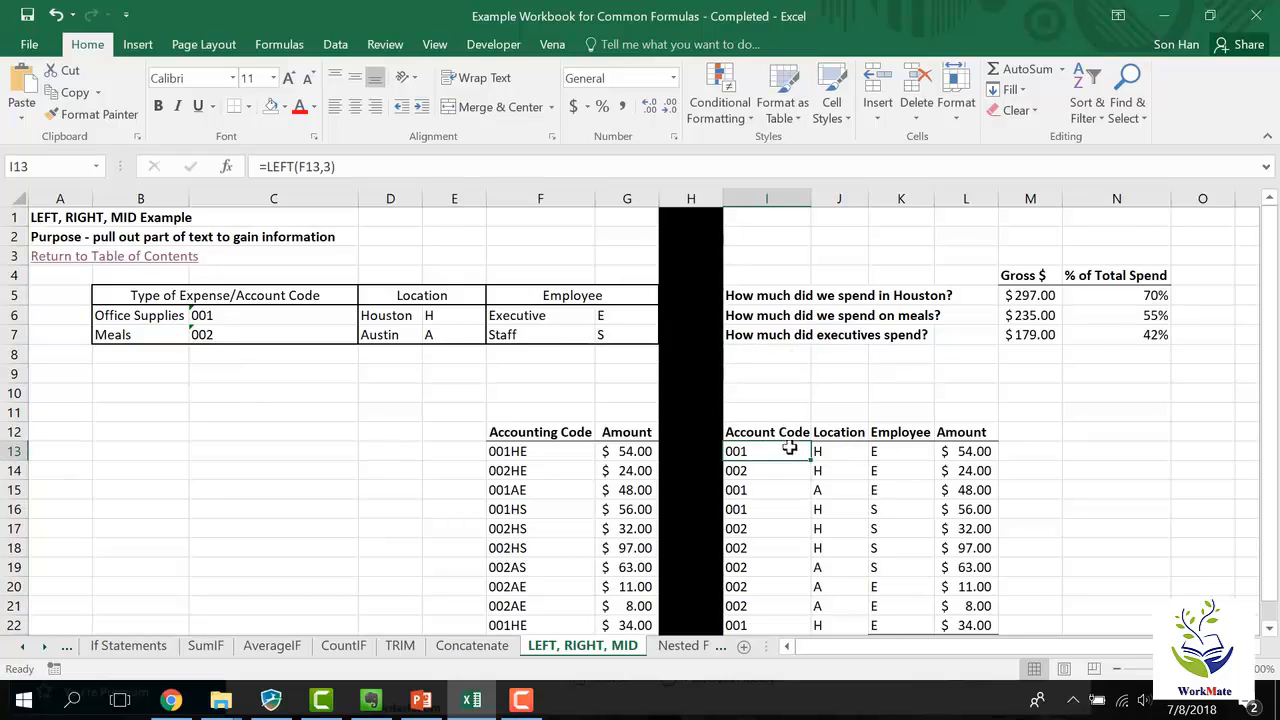
{"action": "left_click_drag", "start_coordinate": [790, 460], "coordinate": [915, 446]}
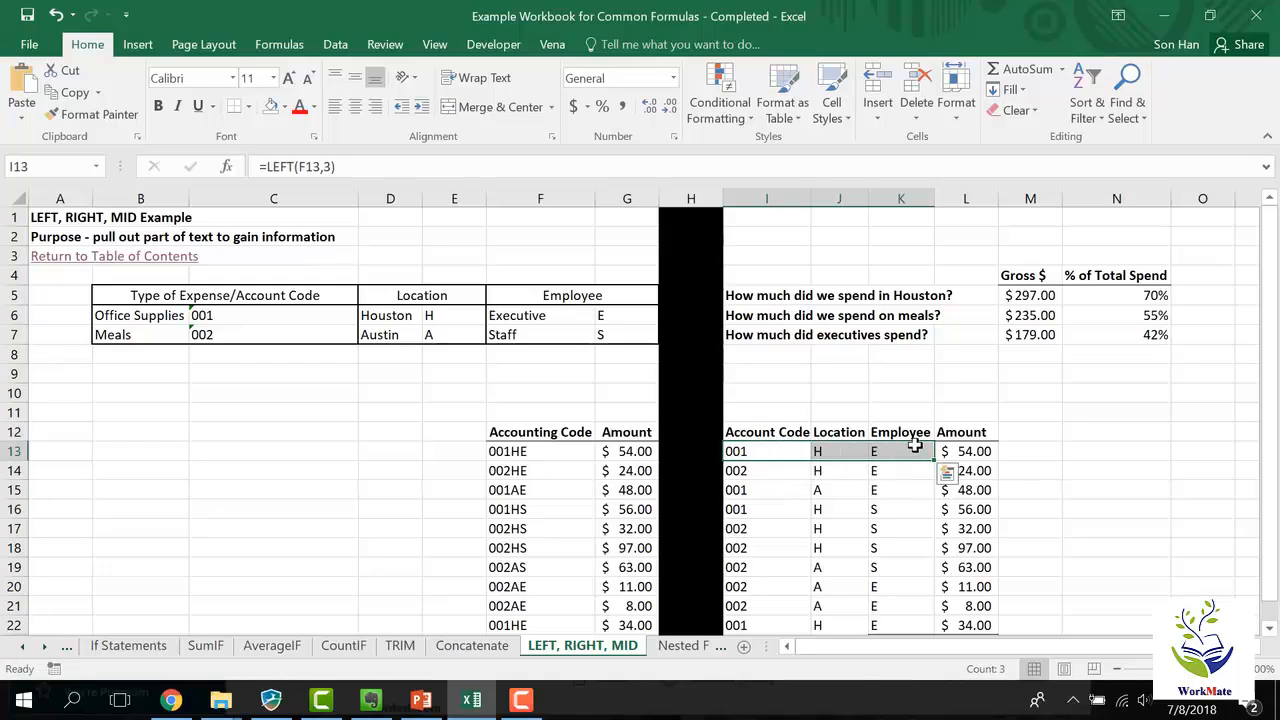
{"action": "key", "text": "Delete"}
{"action": "key", "text": "Left"}
{"action": "key", "text": "Right"}
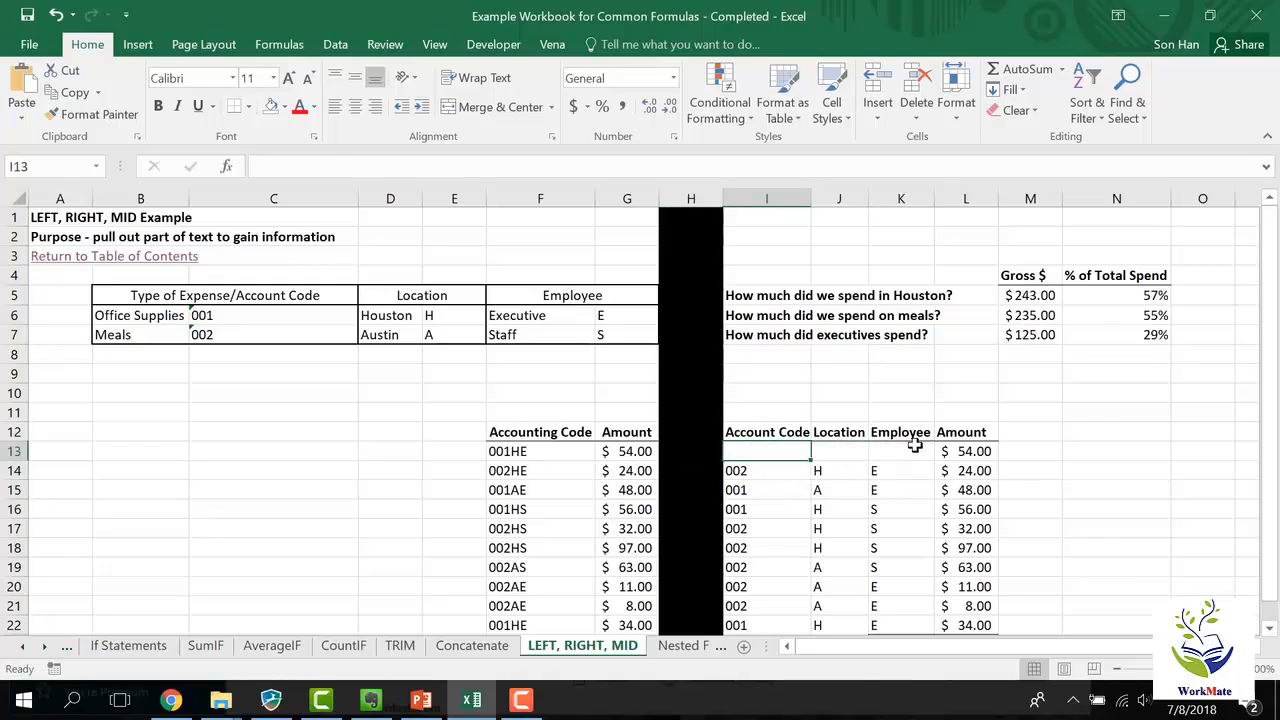
Extract the account code for the first row again in I13 with =LEFT(F13,3)
{"action": "type", "text": "=left("}
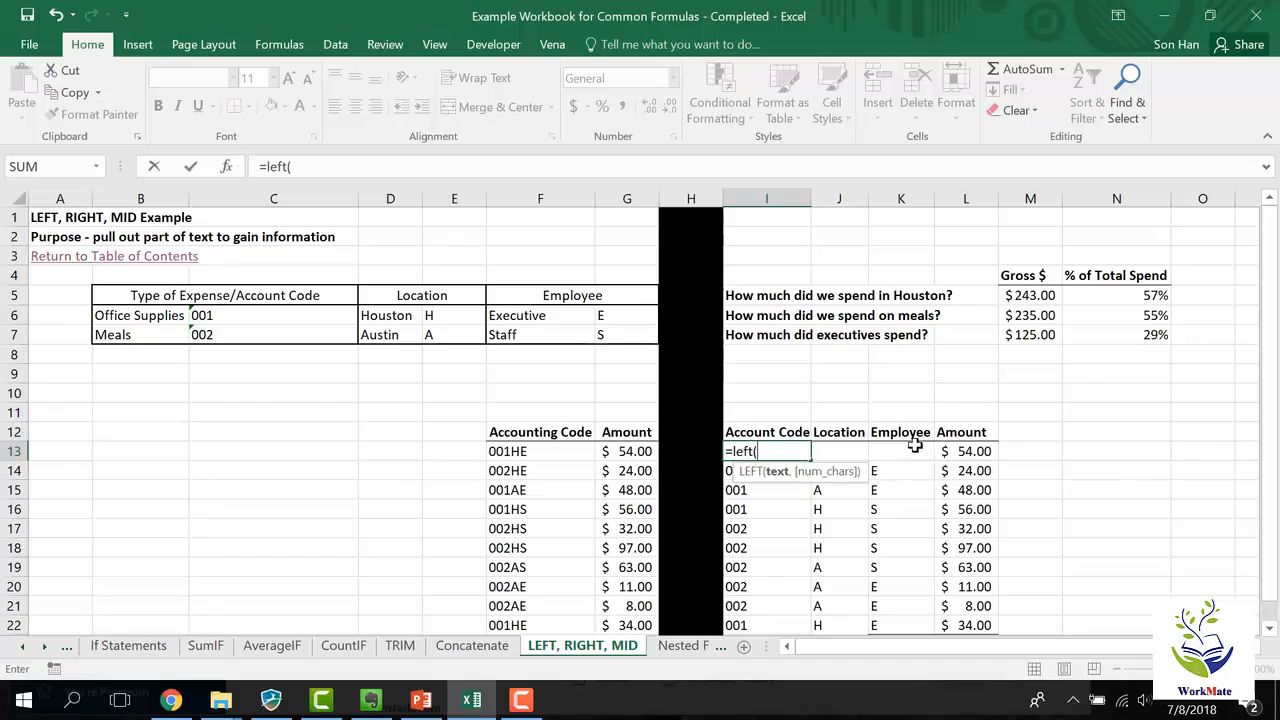
{"action": "left_click", "coordinate": [530, 452]}
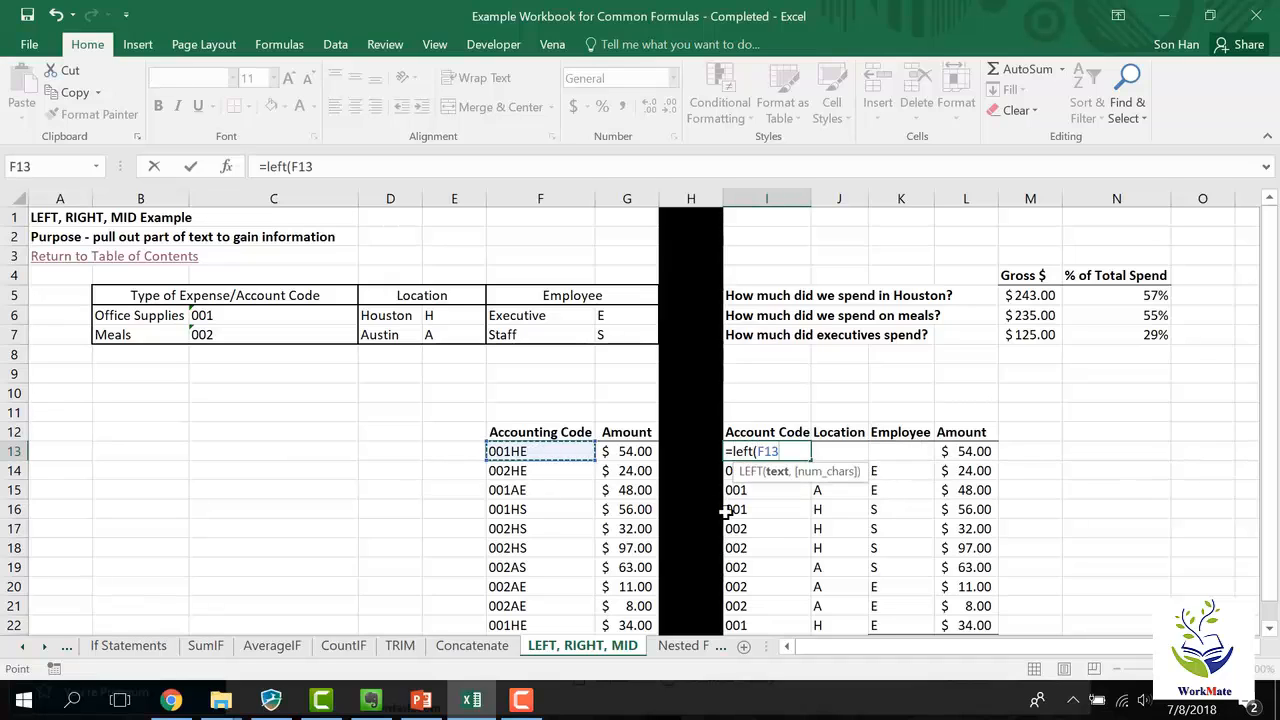
{"action": "type", "text": ","}
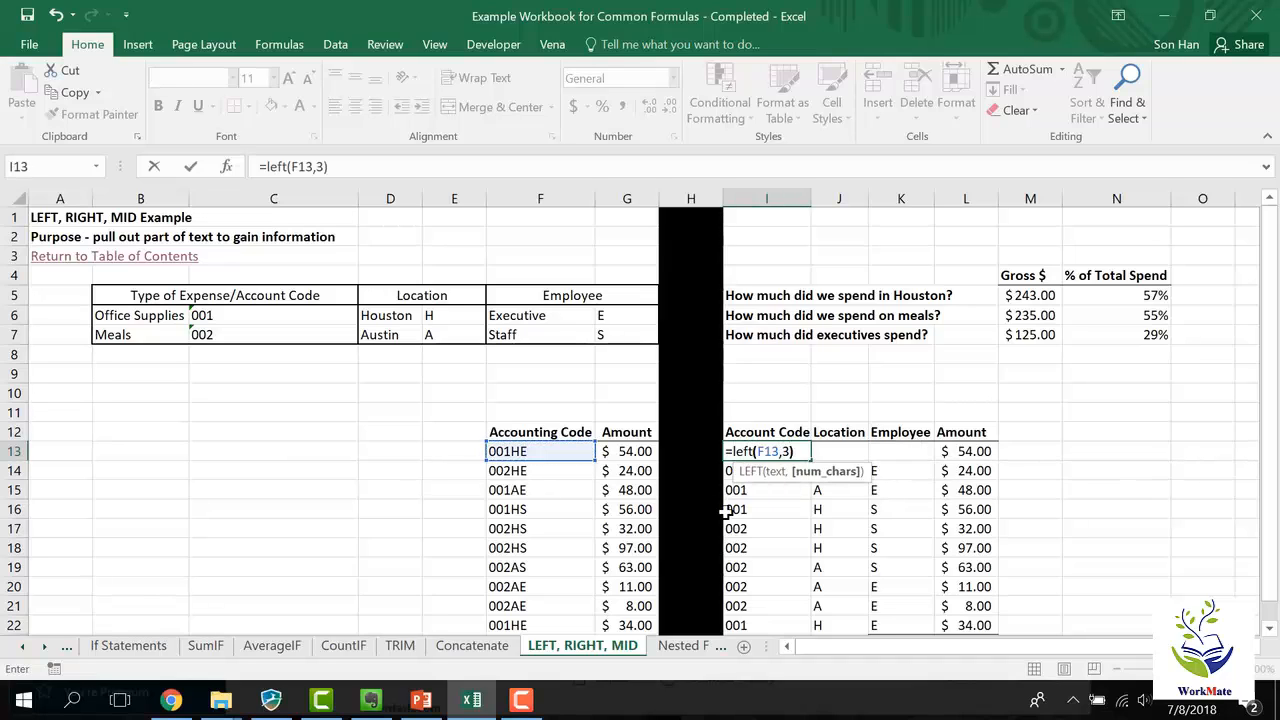
{"action": "type", "text": "3)"}
{"action": "key", "text": "Return"}
{"action": "key", "text": "Up"}
{"action": "key", "text": "Right"}
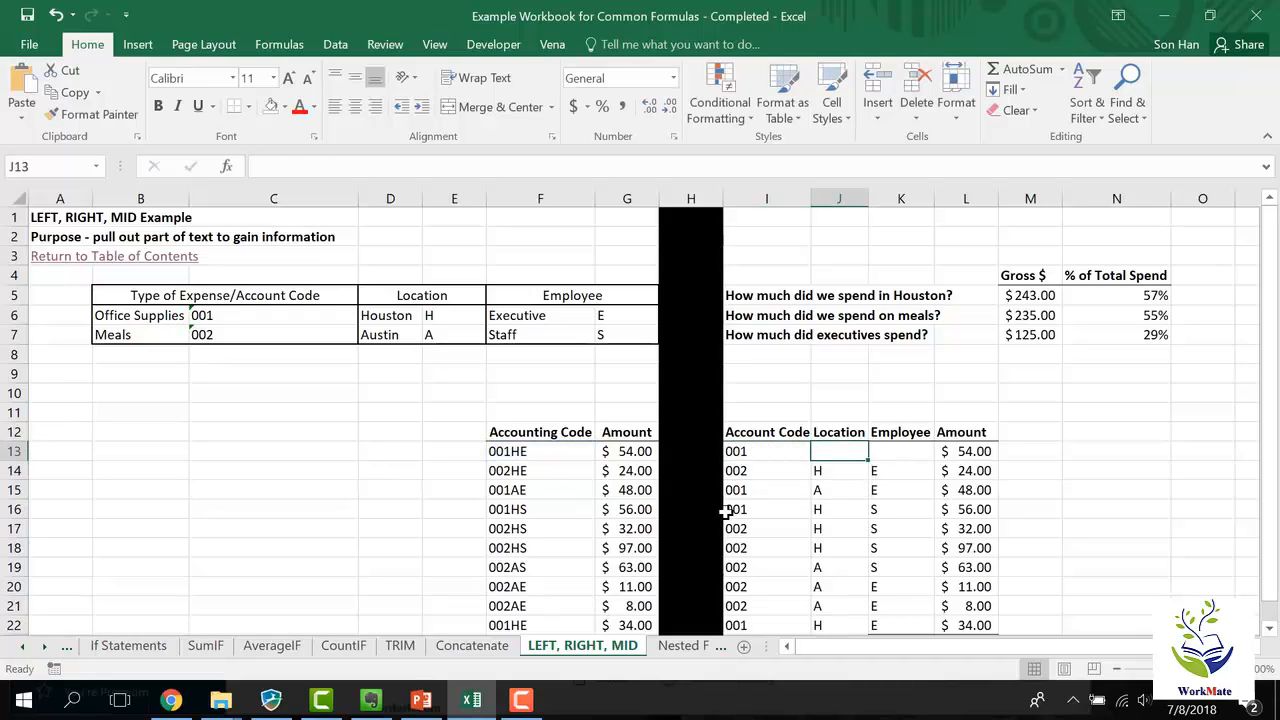
Extract the location code for the first row again in J13 with =MID(F13,4,1)
{"action": "type", "text": "=mid("}
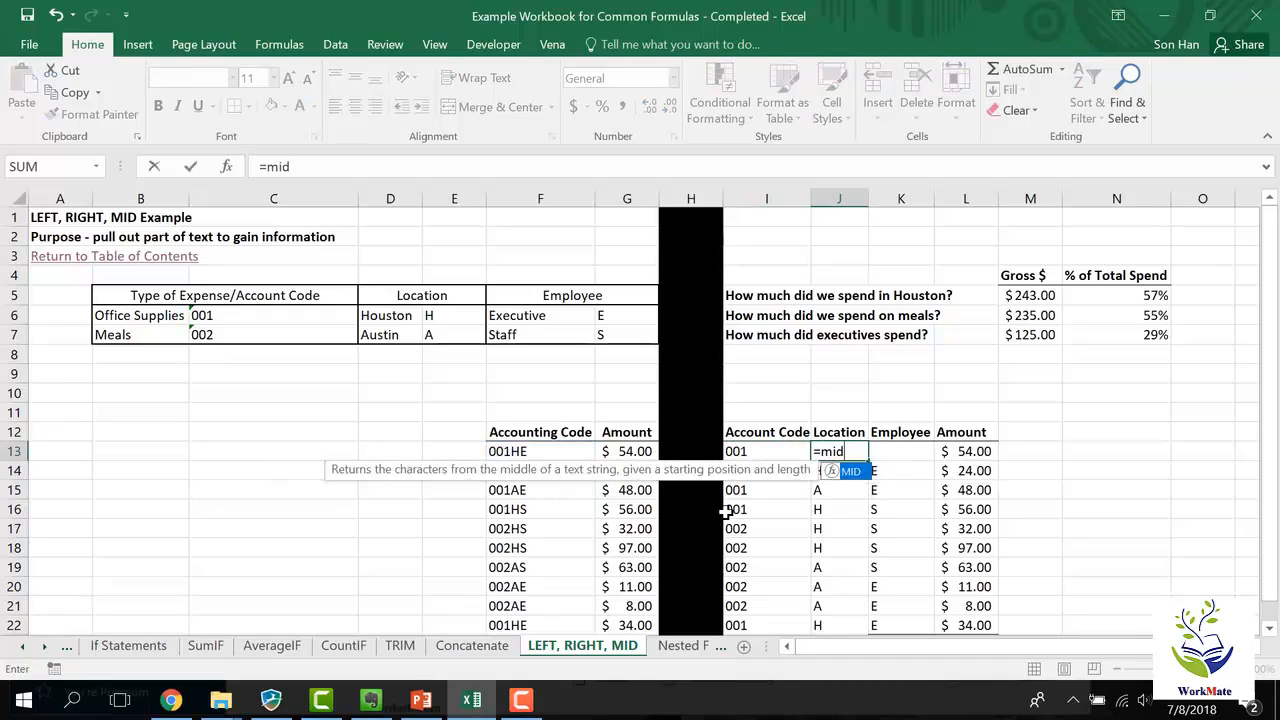
{"action": "key", "text": "Left"}
{"action": "key", "text": "Left"}
{"action": "key", "text": "Left"}
{"action": "key", "text": "Left"}
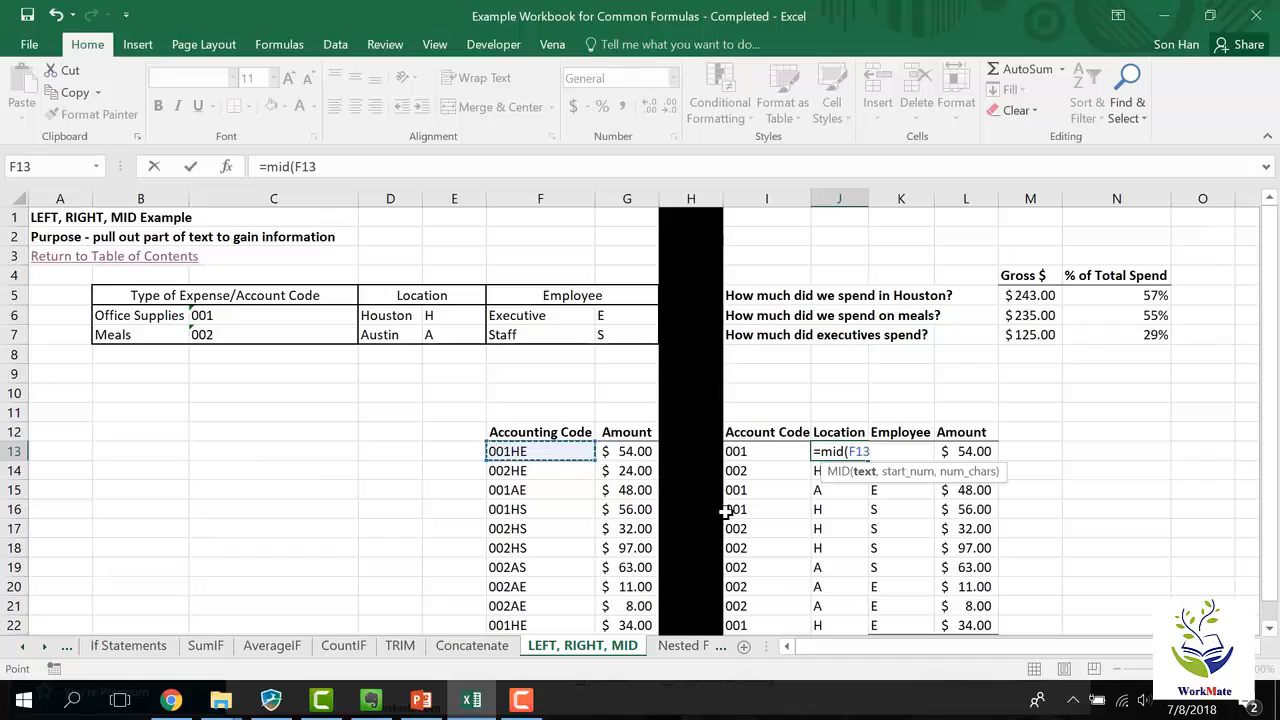
{"action": "type", "text": ",4"}
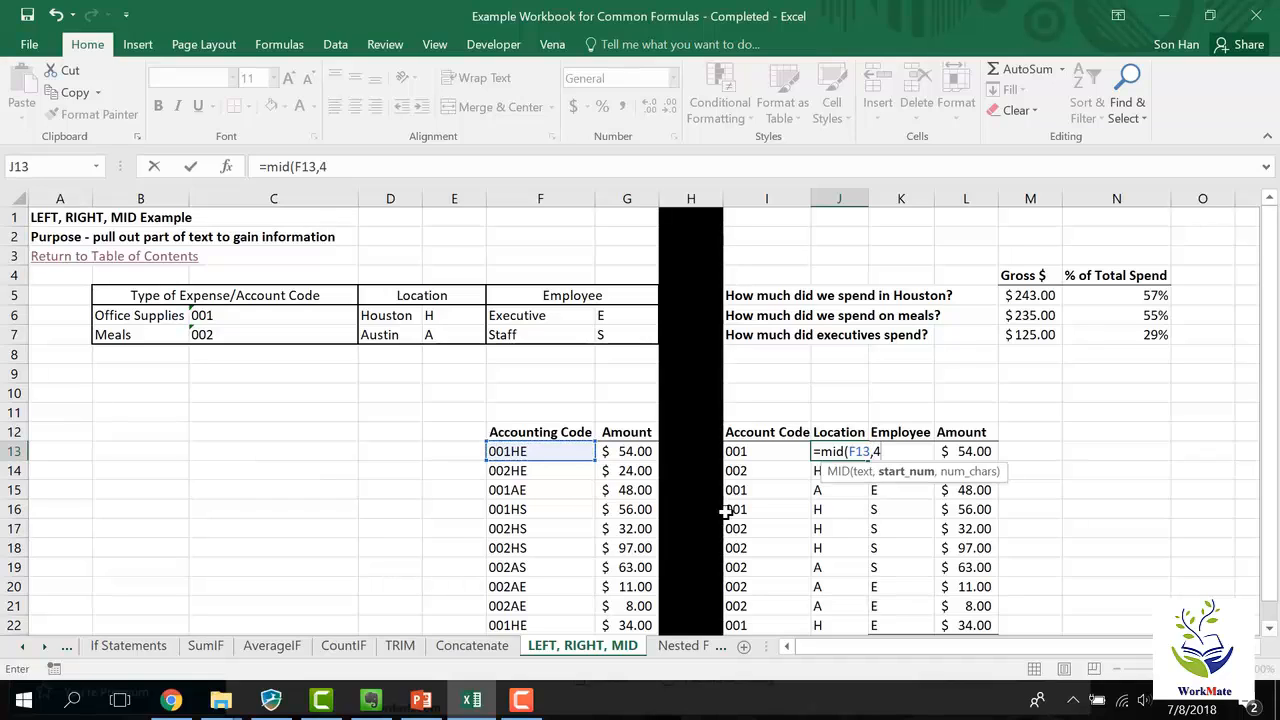
{"action": "type", "text": ","}
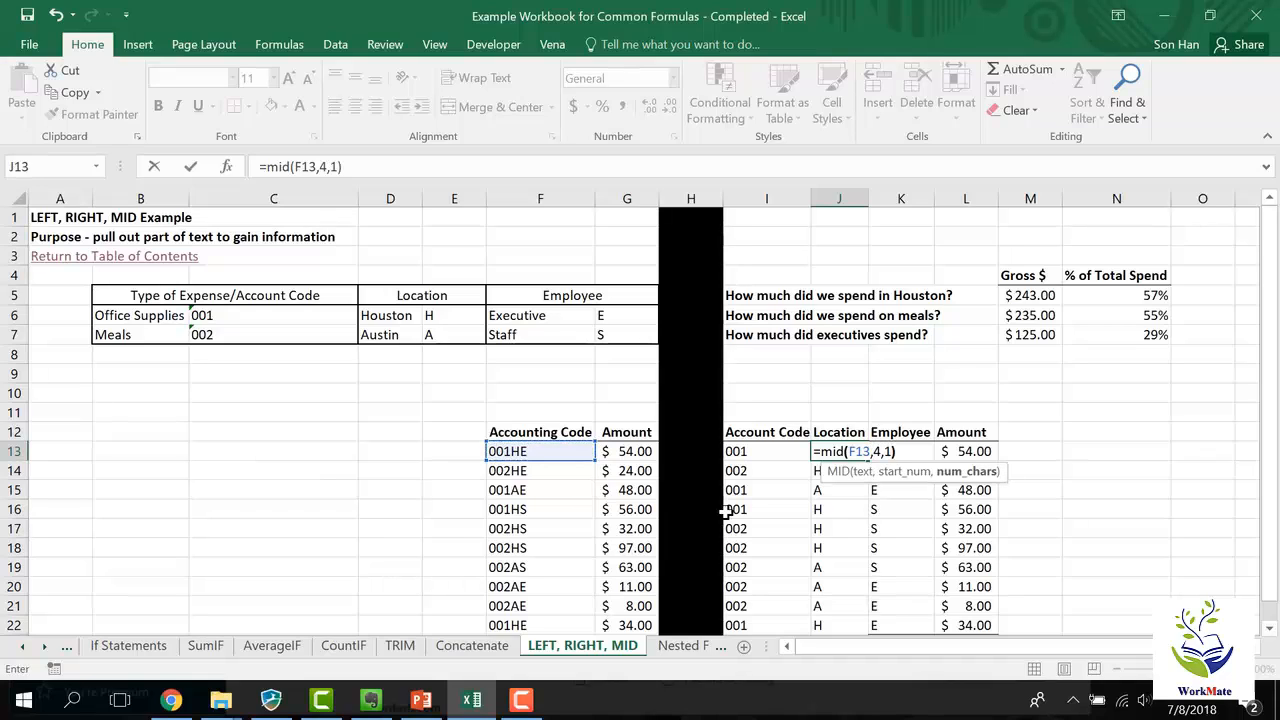
{"action": "type", "text": "1)"}
{"action": "key", "text": "Return"}
Try to extract the first row's employee code in K13 with =RIGHT(G13,1)
{"action": "key", "text": "Up"}
{"action": "key", "text": "Right"}
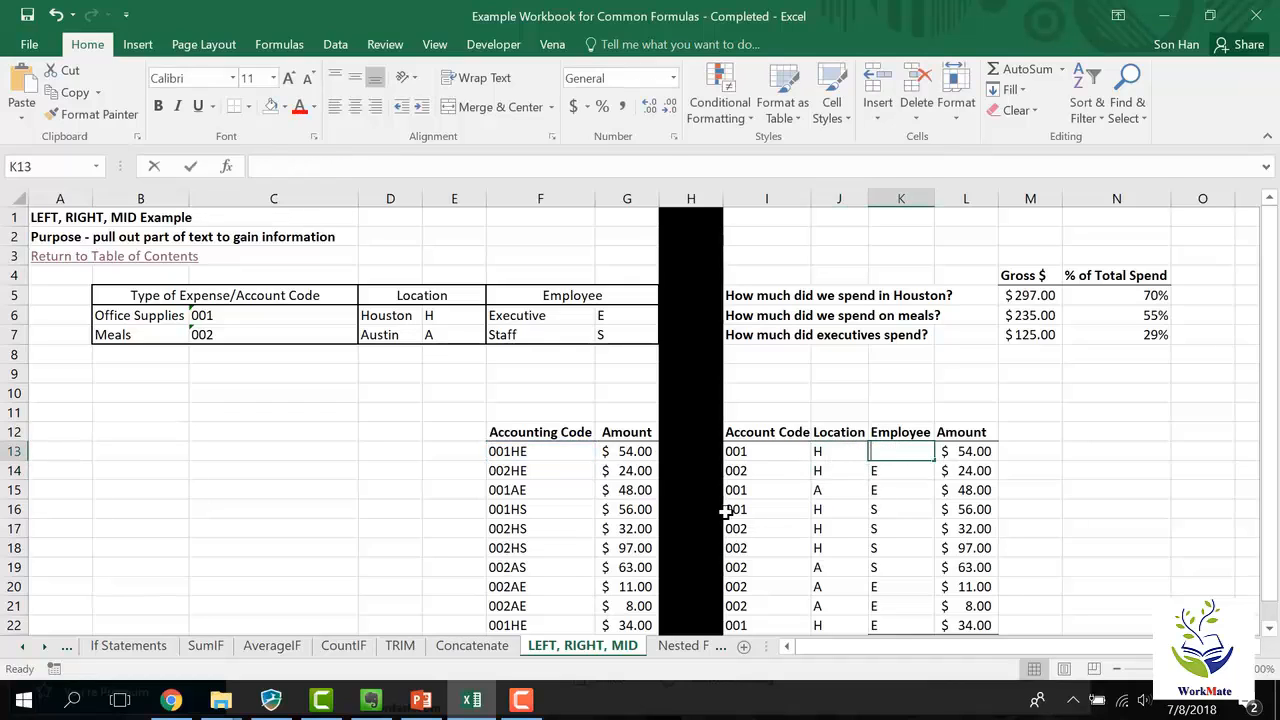
{"action": "type", "text": "=right("}
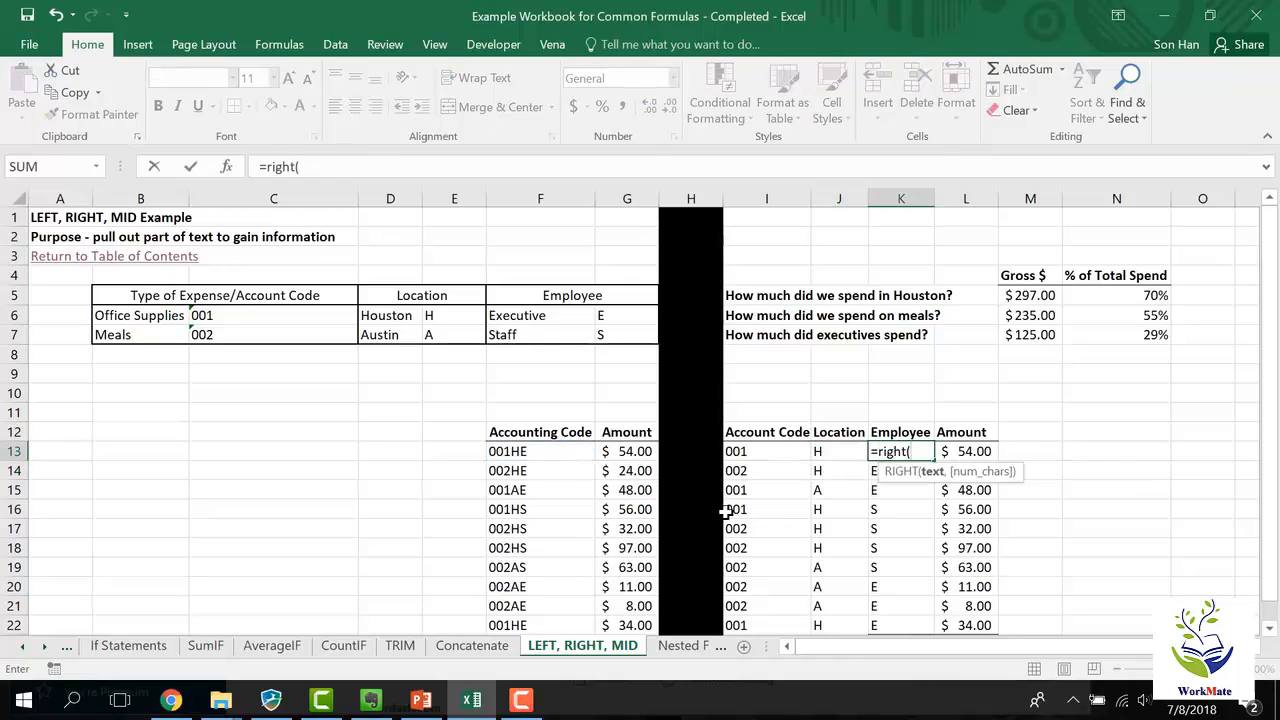
{"action": "key", "text": "Left"}
{"action": "key", "text": "Left"}
{"action": "key", "text": "Left"}
{"action": "key", "text": "Left"}
{"action": "type", "text": ","}
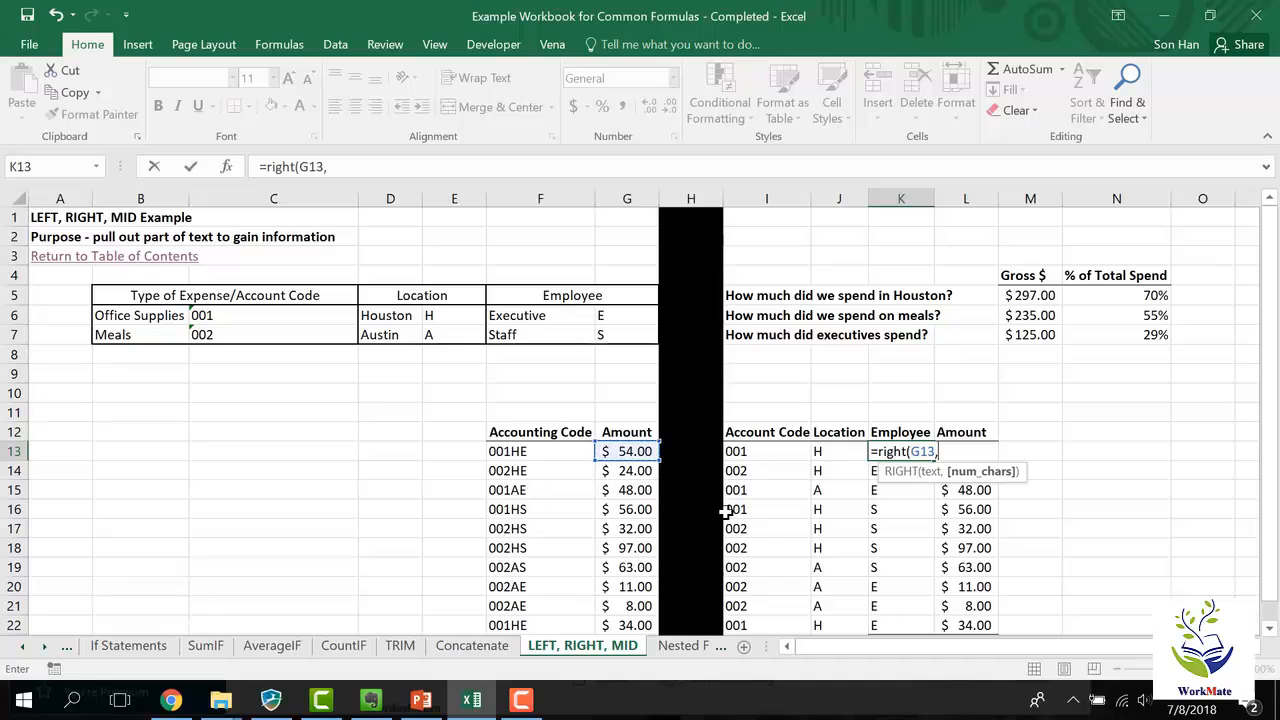
{"action": "key", "text": "ctrl+Return"}
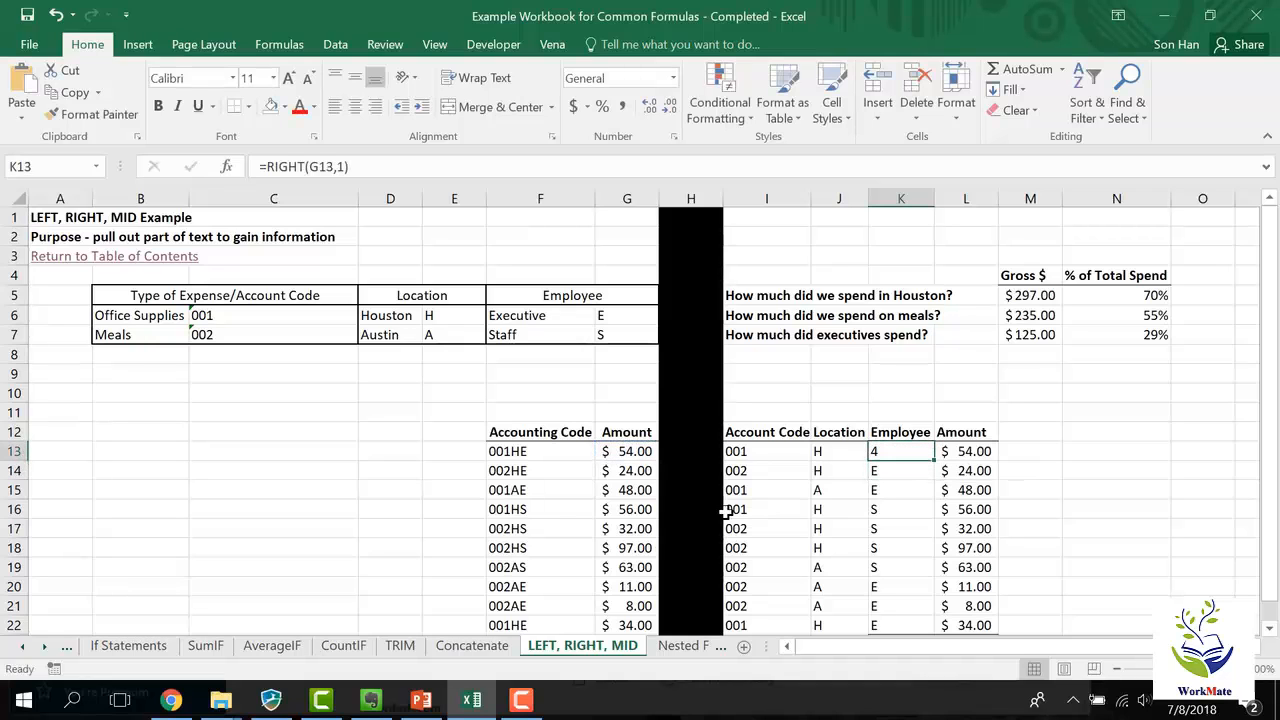
Replace the employee formula in K13 with =RIGHT(F13,1) so it reads the accounting code
{"action": "double_click", "coordinate": [919, 461]}
{"action": "left_click", "coordinate": [917, 448]}
{"action": "scroll", "coordinate": [925, 410], "scroll_direction": "up", "scroll_amount": 3}
{"action": "left_click", "coordinate": [905, 412]}
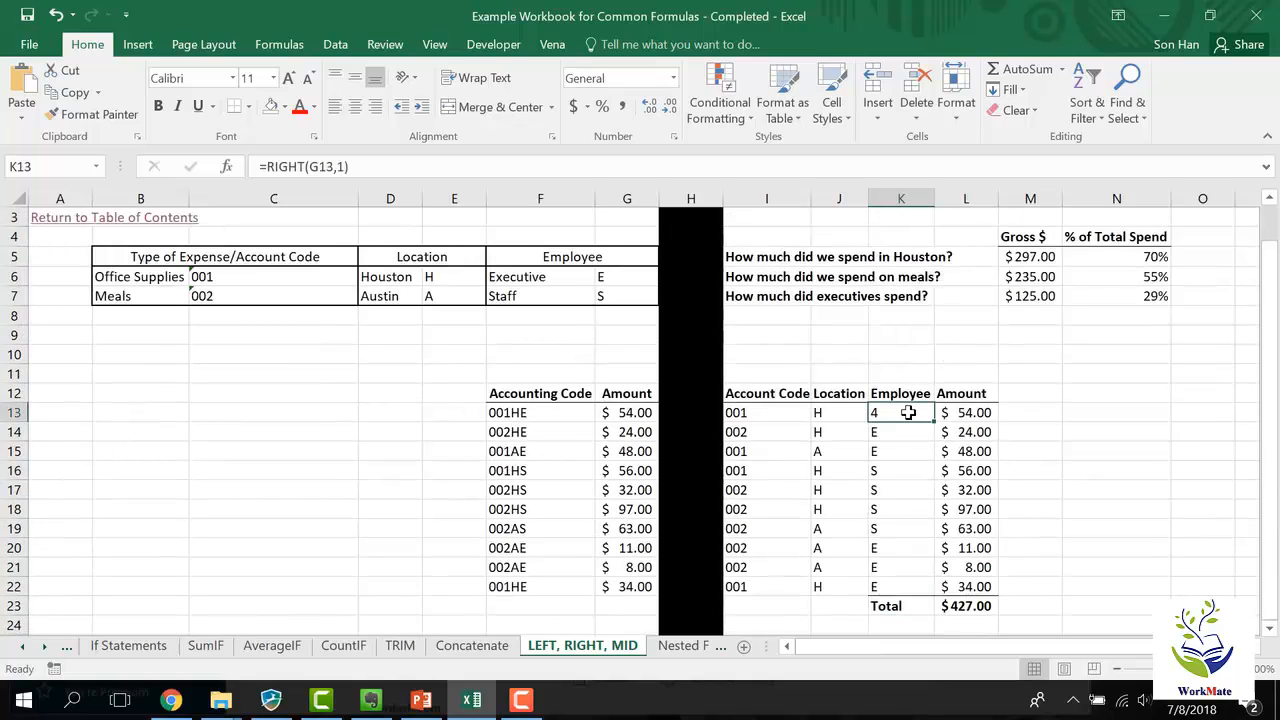
{"action": "type", "text": "=right("}
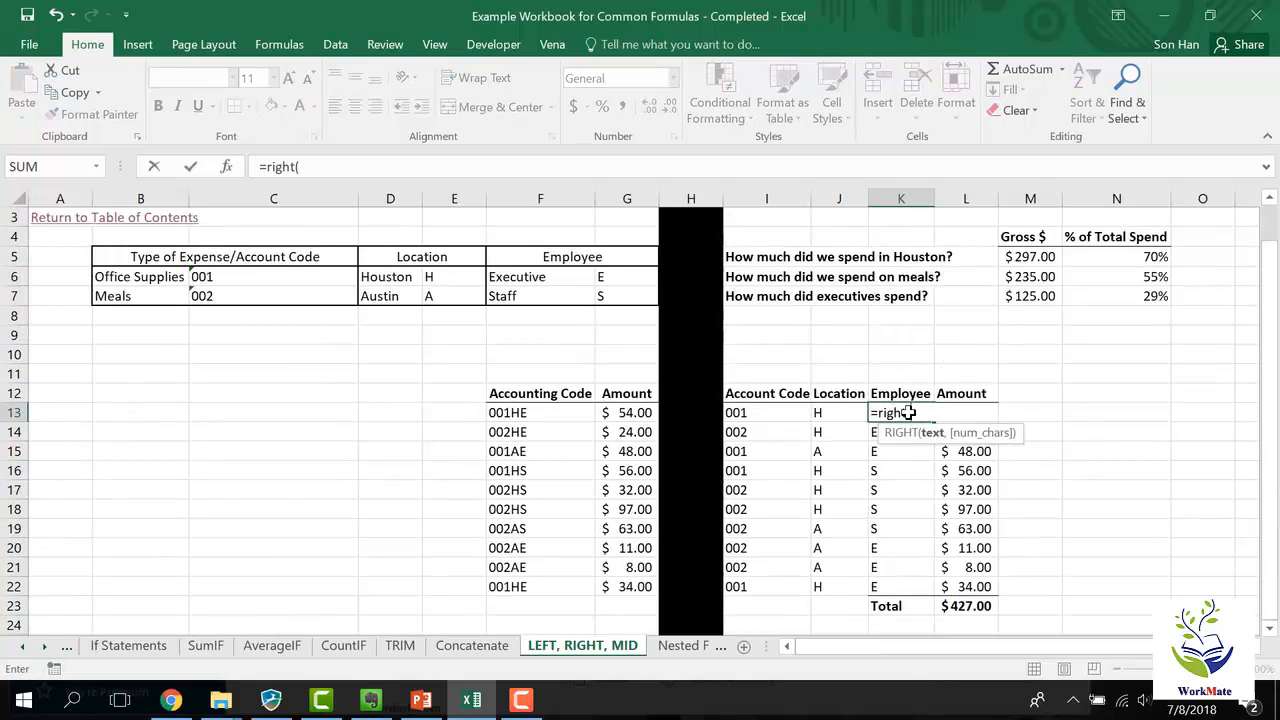
{"action": "key", "text": "Left"}
{"action": "key", "text": "Left"}
{"action": "key", "text": "Left"}
{"action": "key", "text": "Left"}
{"action": "key", "text": "Left"}
{"action": "type", "text": ","}
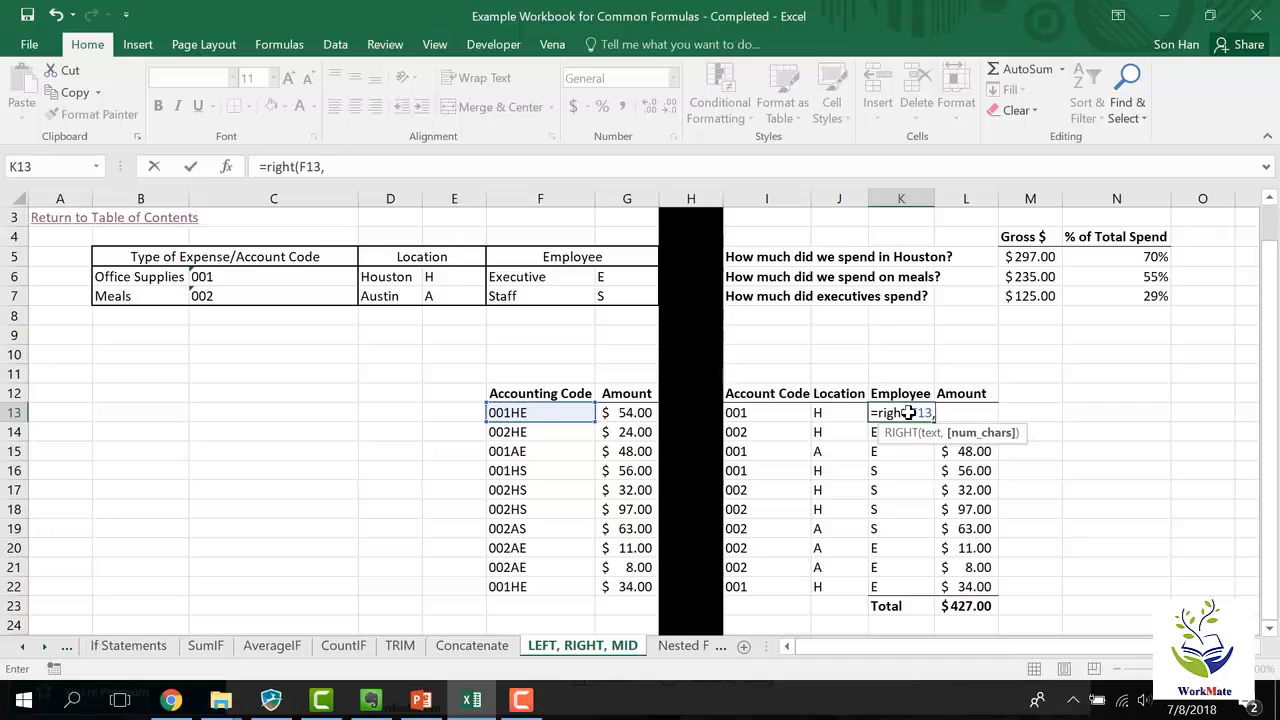
{"action": "key", "text": "ctrl+Return"}
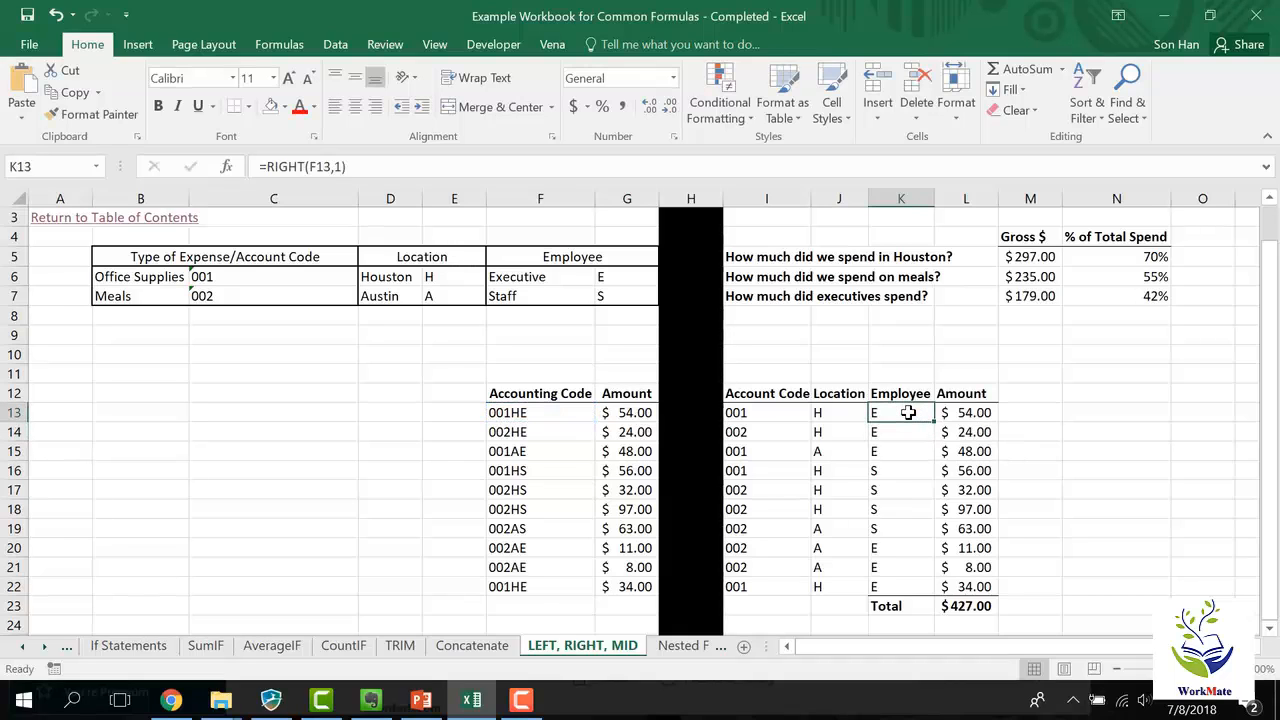
Enter a demonstration formula in C13 that pulls two characters from the first accounting code, =MID(F13,2,2)
{"action": "left_click", "coordinate": [418, 394]}
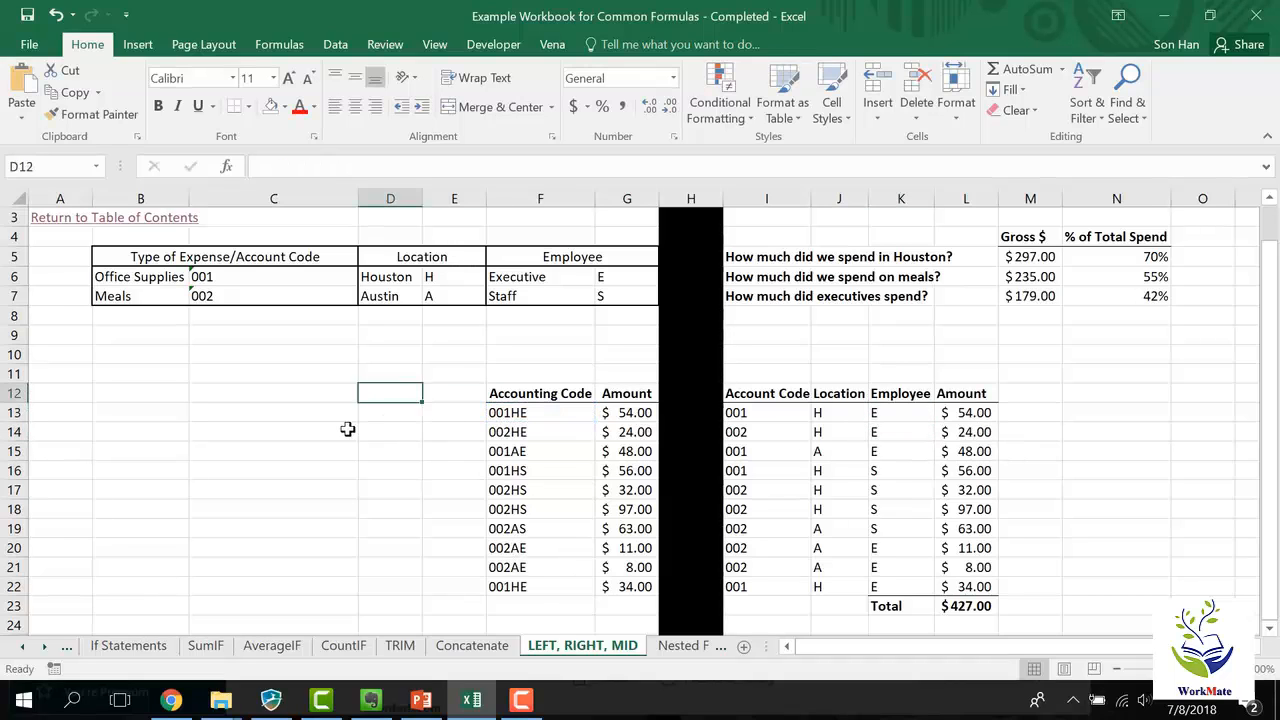
{"action": "left_click", "coordinate": [334, 411]}
{"action": "type", "text": "="}
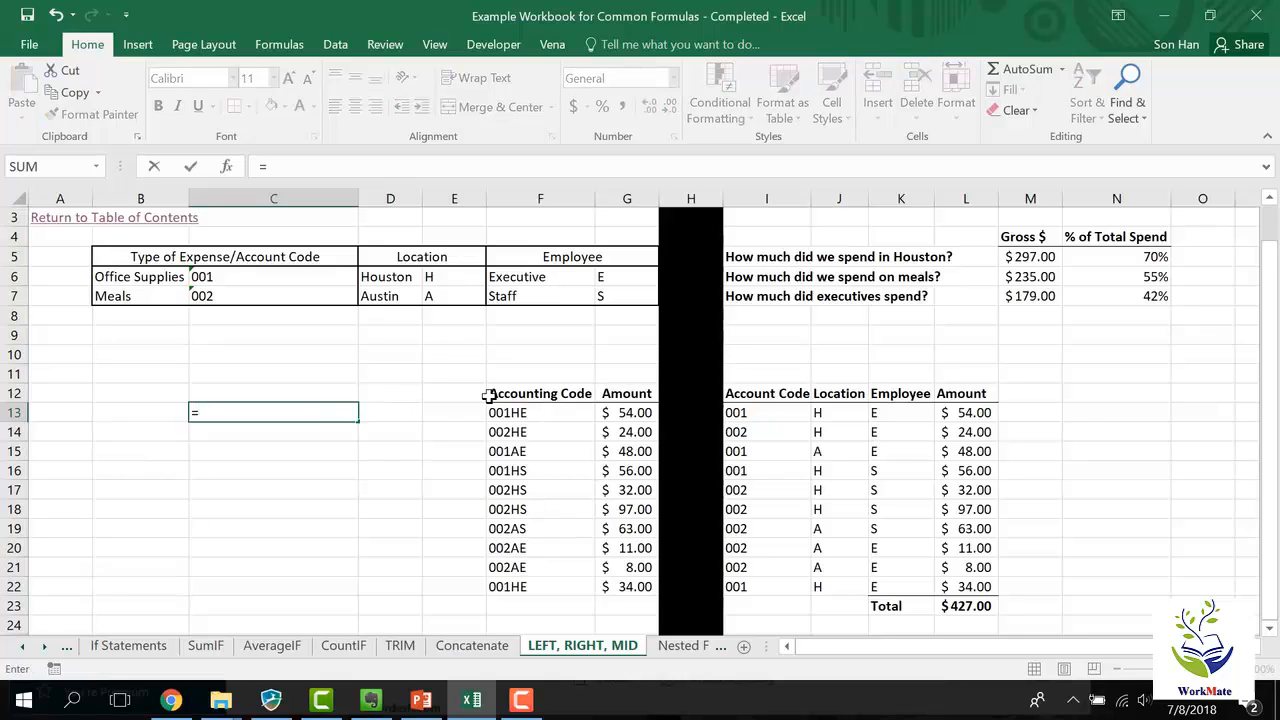
{"action": "type", "text": "mid("}
{"action": "left_click", "coordinate": [490, 412]}
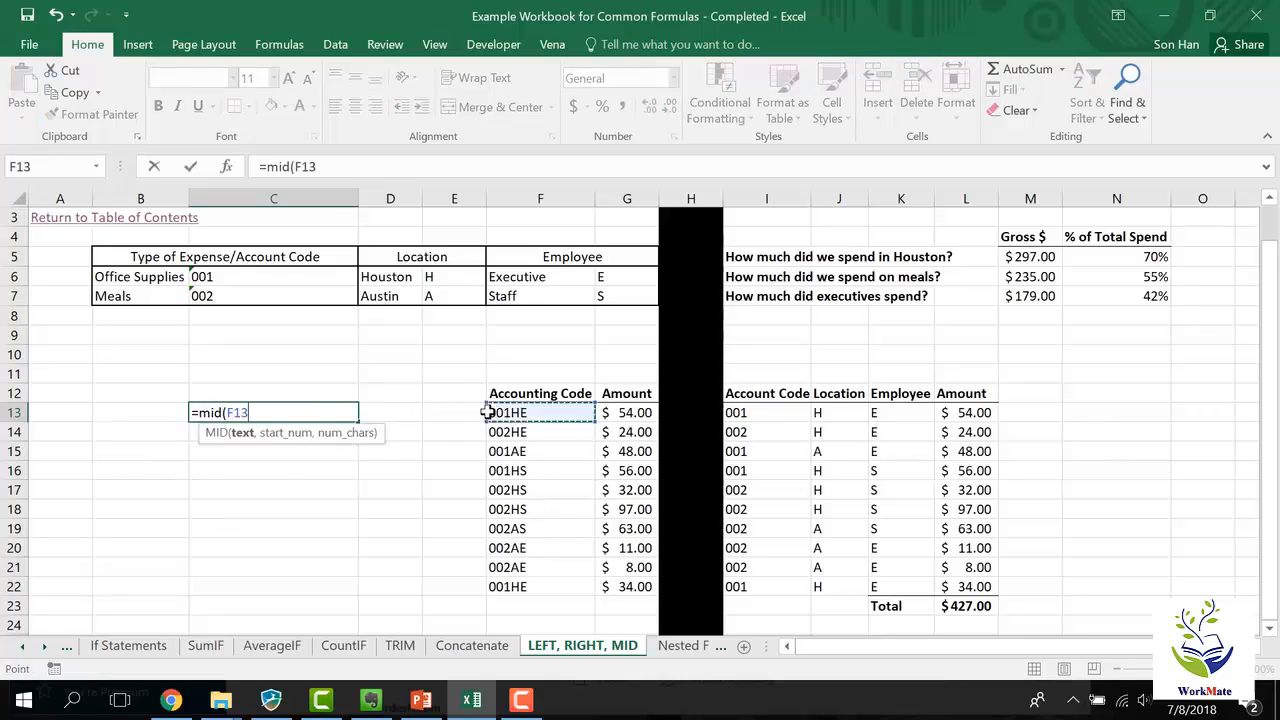
{"action": "type", "text": ",2,"}
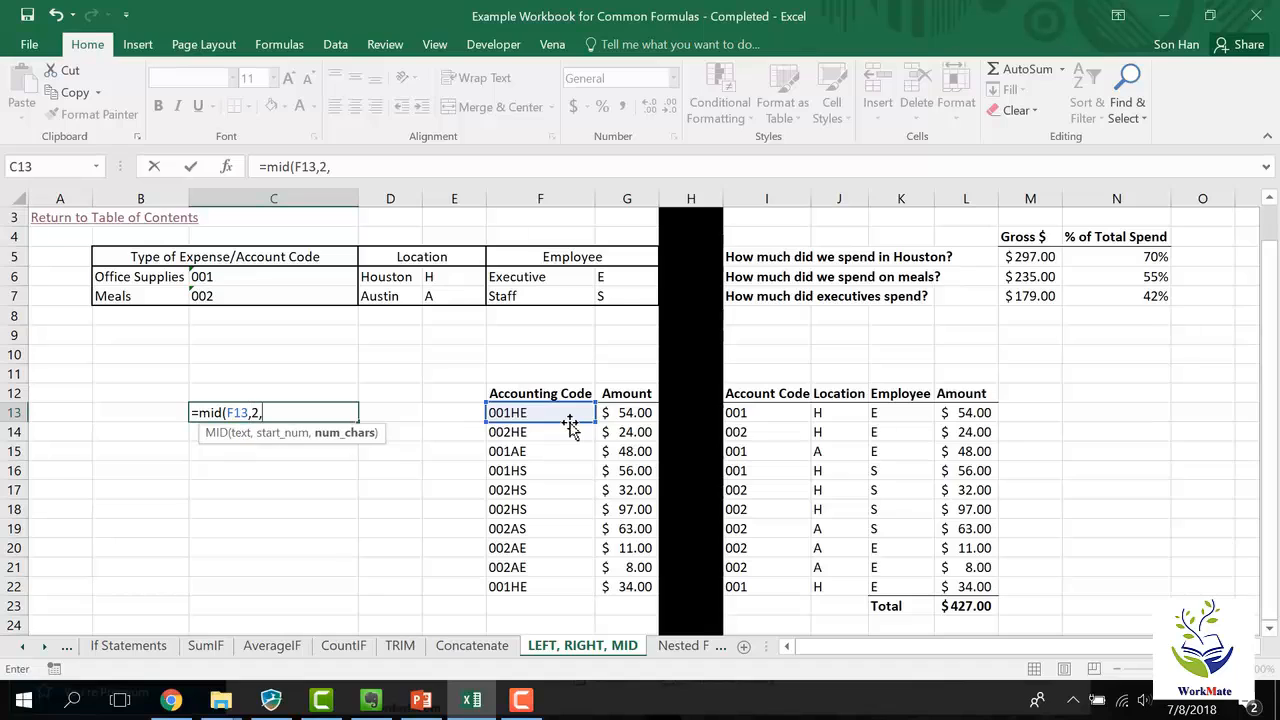
{"action": "type", "text": "2)"}
{"action": "key", "text": "ctrl+Return"}
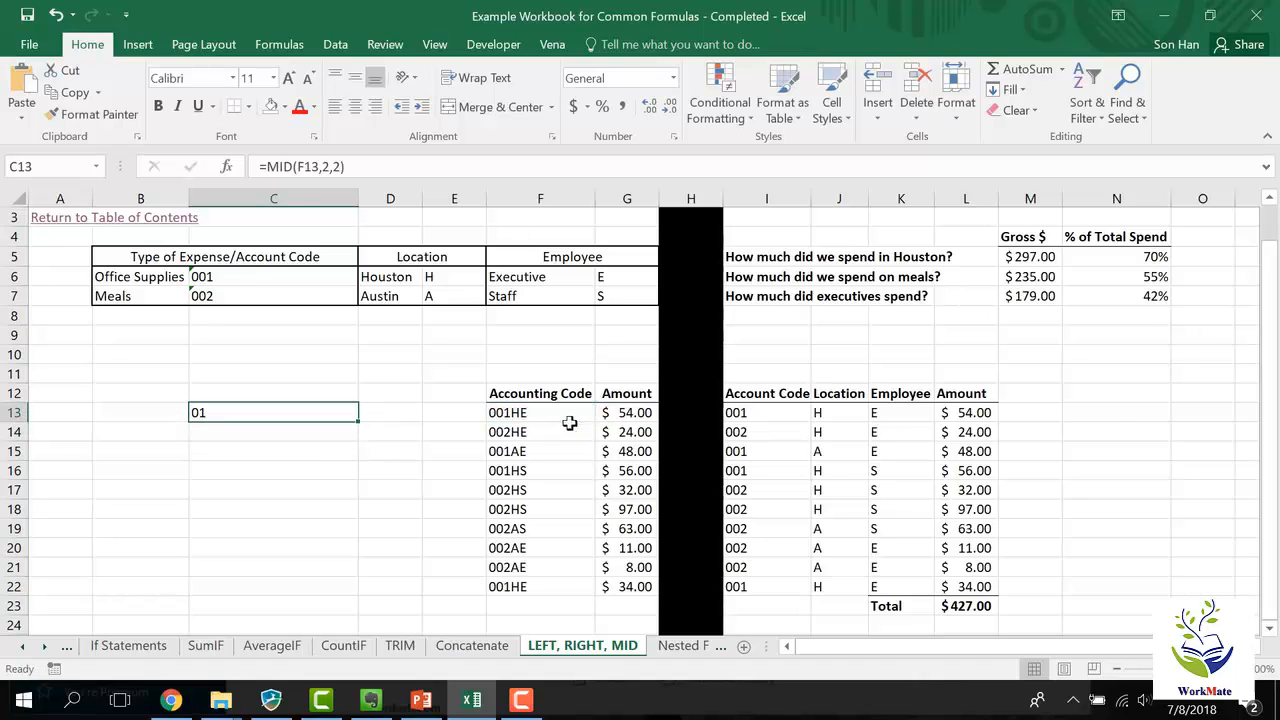
Change the start position of the MID formula in C13 to 3
{"action": "left_click", "coordinate": [331, 167]}
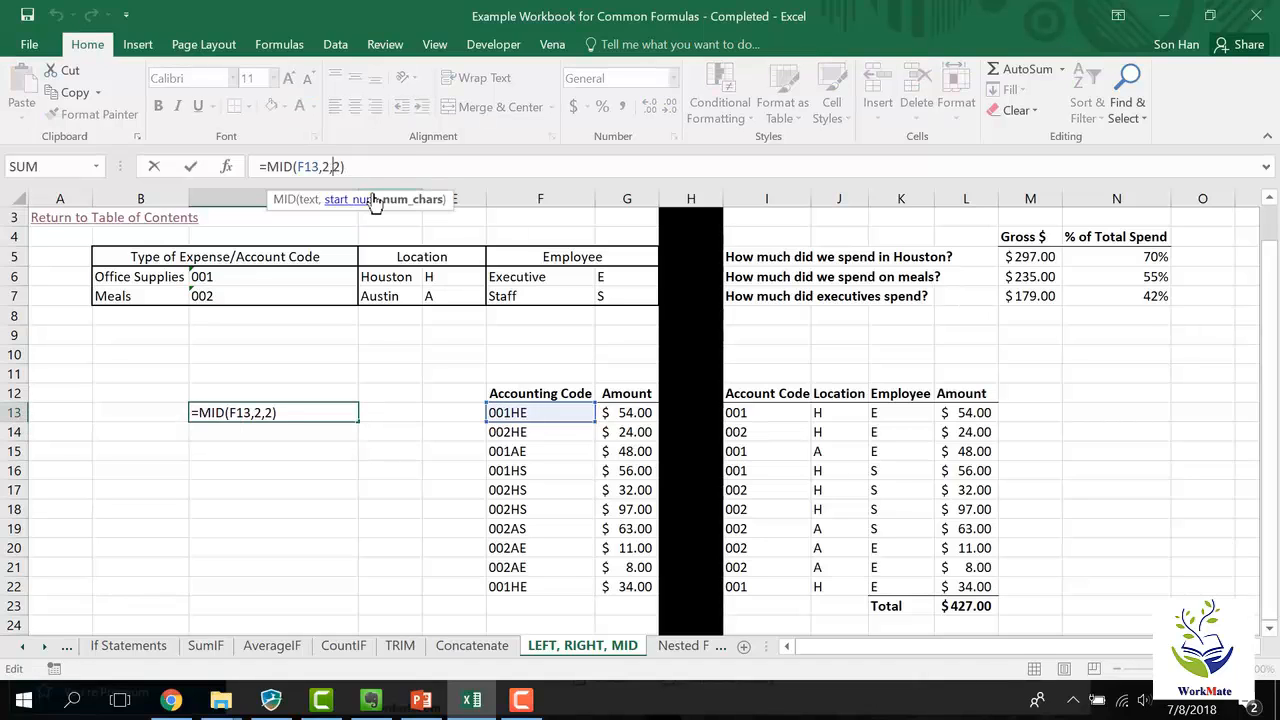
{"action": "key", "text": "BackSpace"}
{"action": "type", "text": "3"}
{"action": "key", "text": "ctrl+Return"}
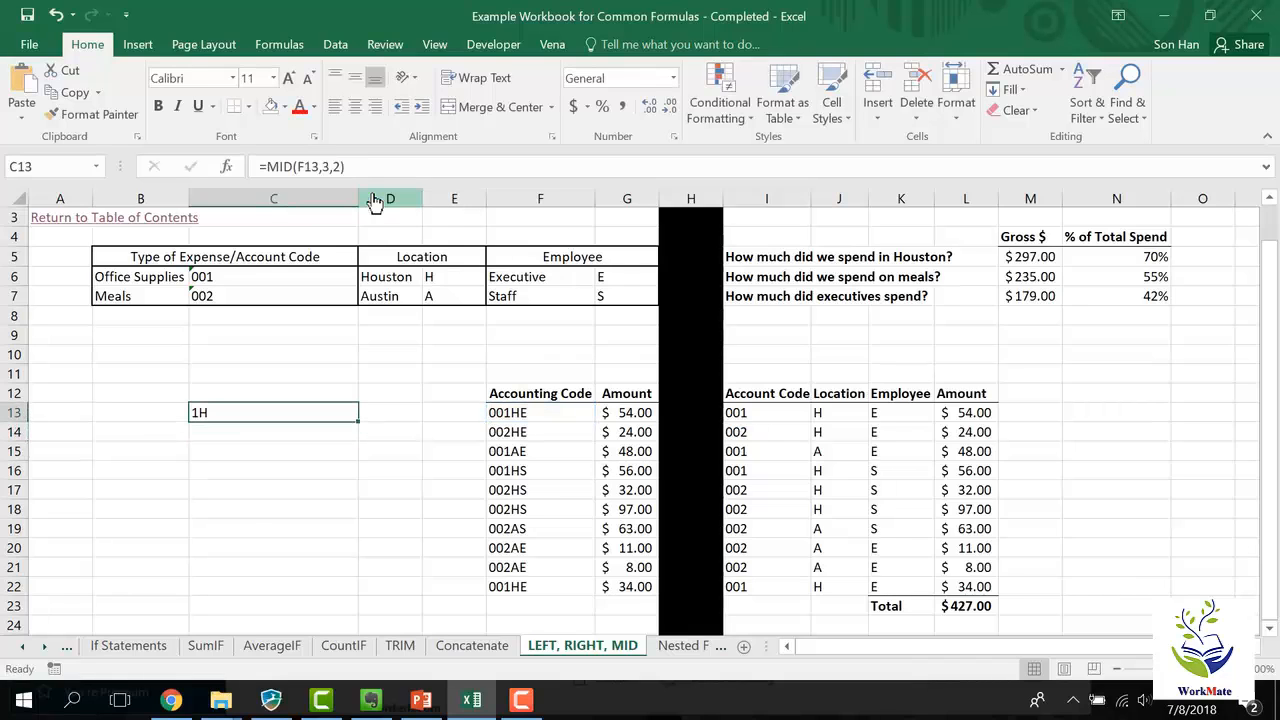
Set the MID formula's start position in C13 to 4, giving =MID(F13,4,2)
{"action": "left_click", "coordinate": [331, 167]}
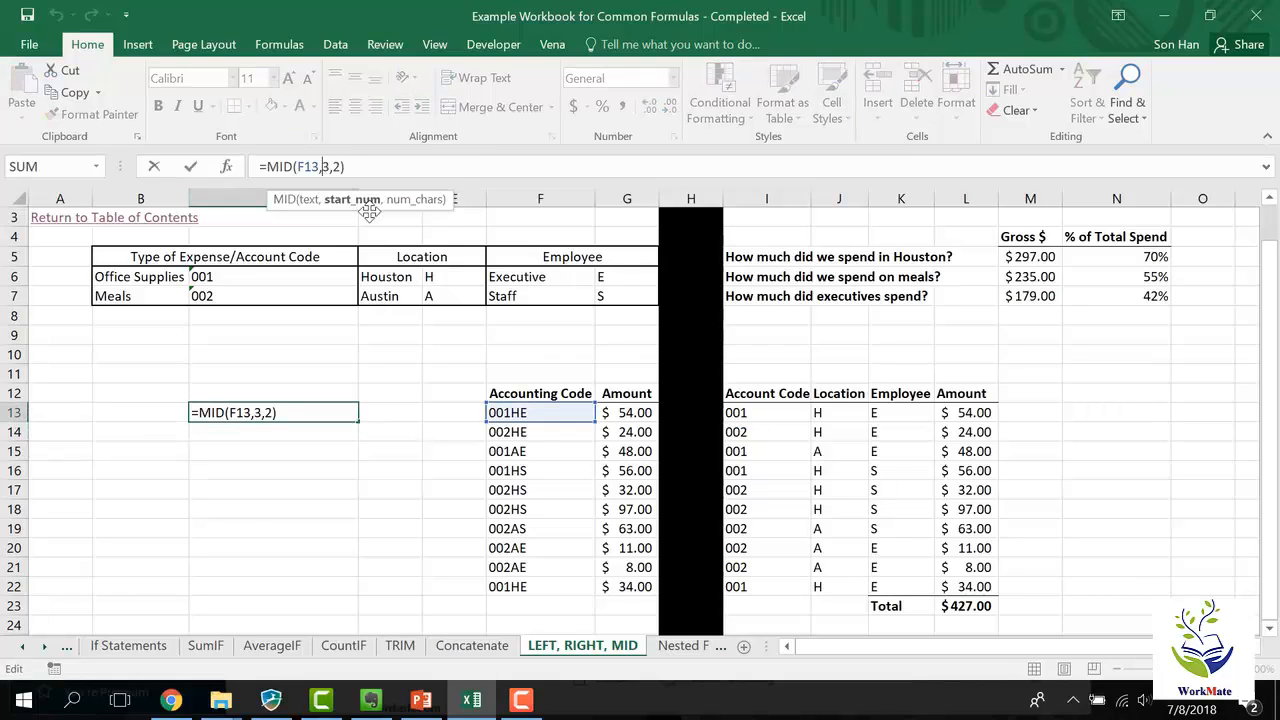
{"action": "key", "text": "BackSpace"}
{"action": "type", "text": "4"}
{"action": "key", "text": "ctrl+Return"}
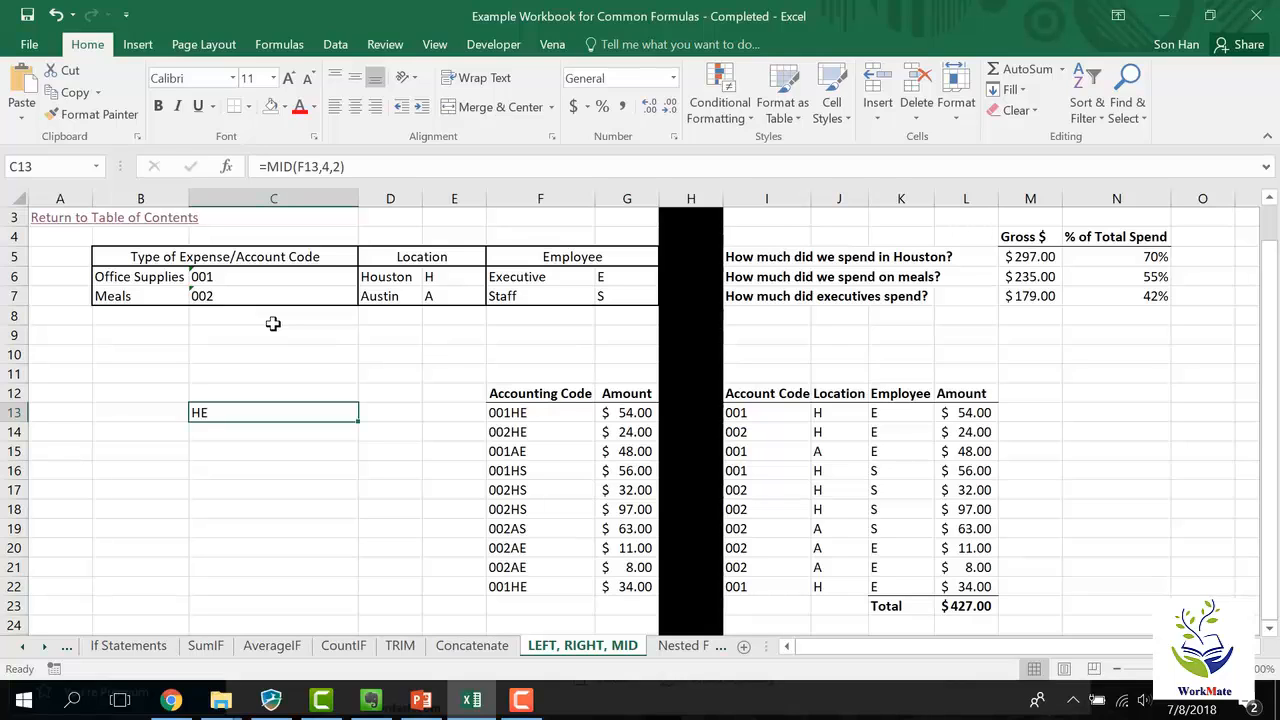
{"action": "left_click", "coordinate": [521, 700]}
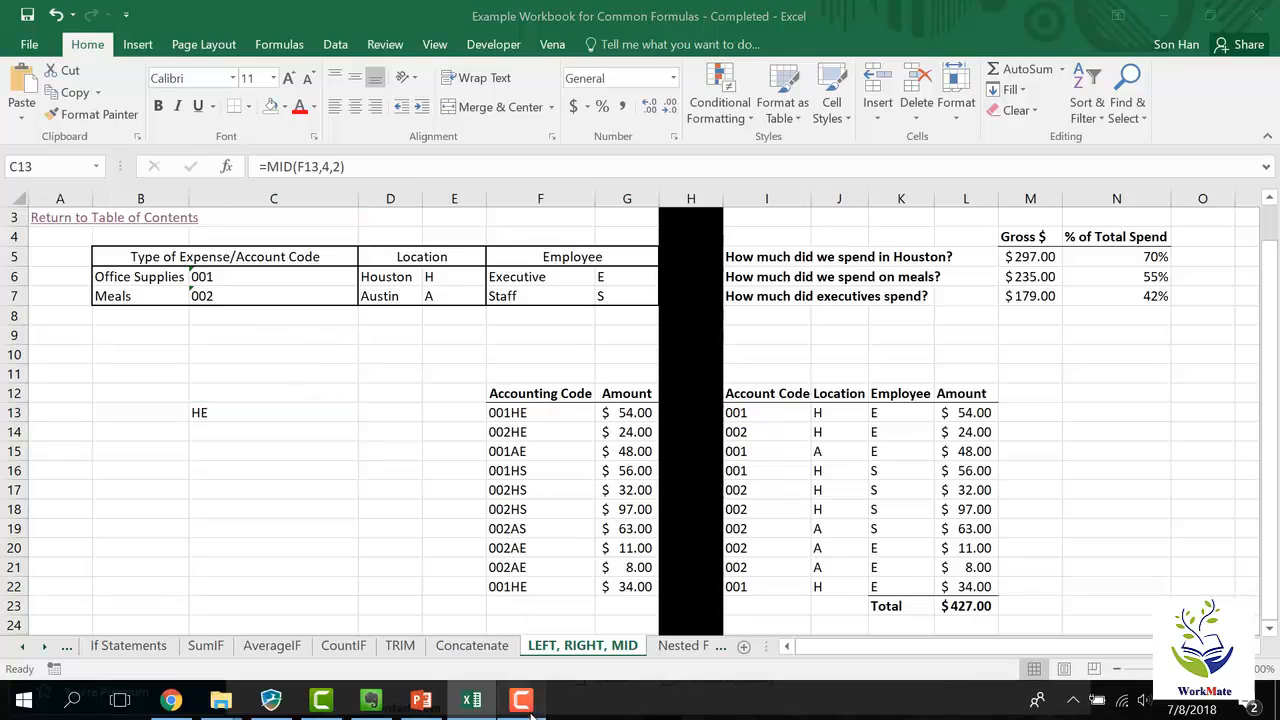